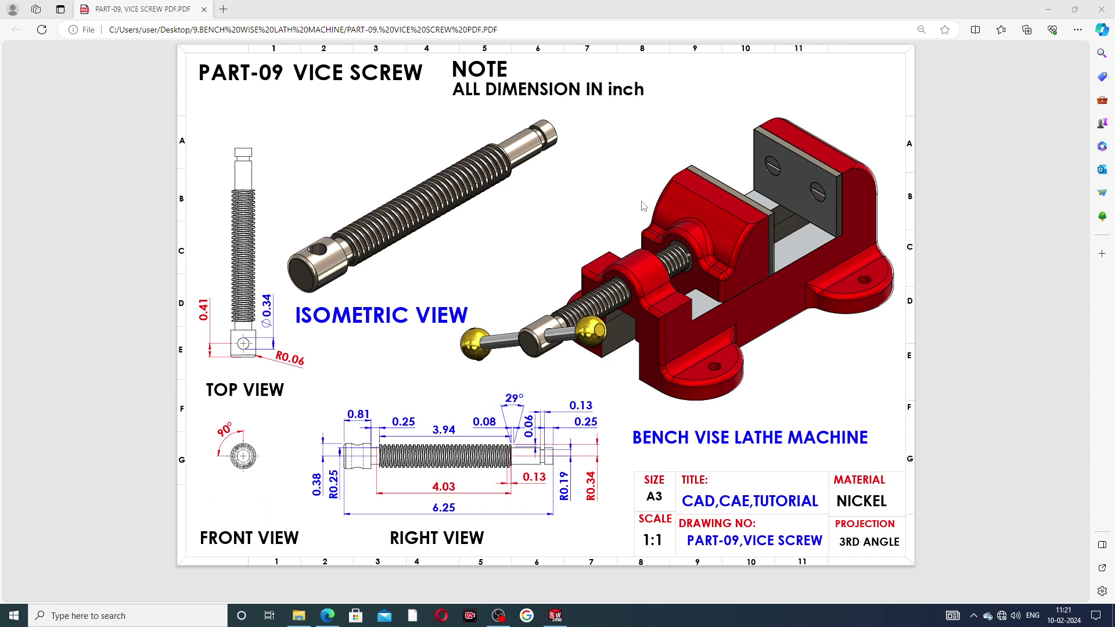
Switch to SOLIDWORKS and examine the finished vice screw's head, cross hole, thread and grooved end from different angles.
{"action": "left_click", "coordinate": [555, 615]}
{"action": "mouse_move", "coordinate": [743, 314]}
{"action": "middle_mouse_down"}
{"action": "mouse_move", "coordinate": [732, 347]}
{"action": "mouse_move", "coordinate": [685, 377]}
{"action": "middle_mouse_up"}
{"action": "scroll", "coordinate": [683, 375], "scroll_direction": "up", "scroll_amount": 3}
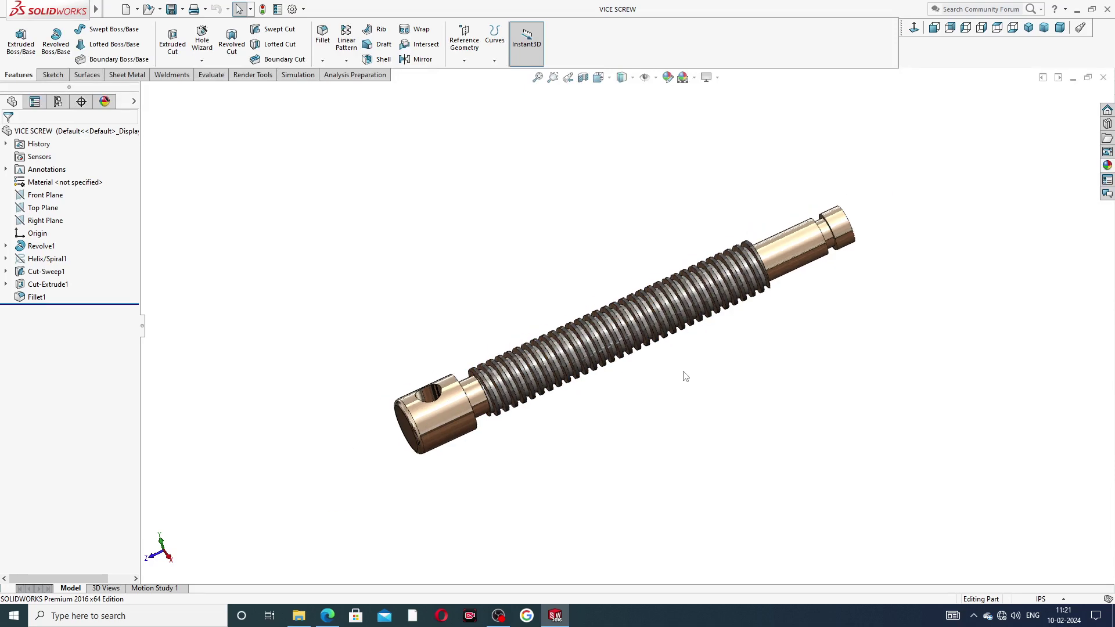
{"action": "scroll", "coordinate": [674, 361], "scroll_direction": "down", "scroll_amount": 3}
{"action": "scroll", "coordinate": [659, 210], "scroll_direction": "up", "scroll_amount": 1}
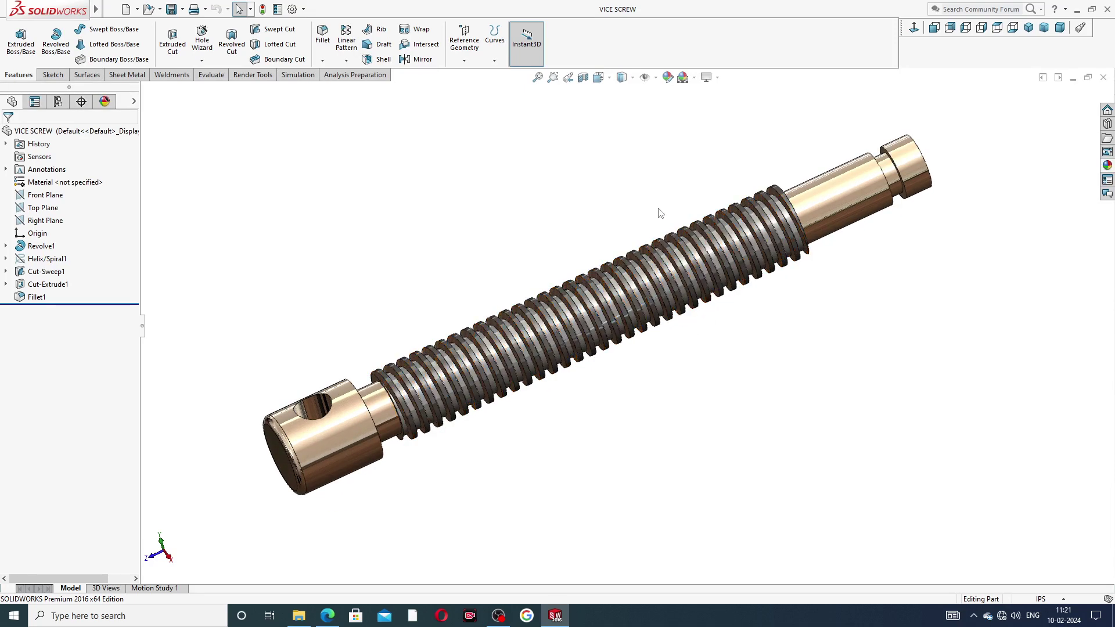
{"action": "scroll", "coordinate": [660, 215], "scroll_direction": "down", "scroll_amount": 2}
{"action": "scroll", "coordinate": [659, 369], "scroll_direction": "up", "scroll_amount": 2}
{"action": "middle_click_drag", "start_coordinate": [644, 381], "coordinate": [653, 346]}
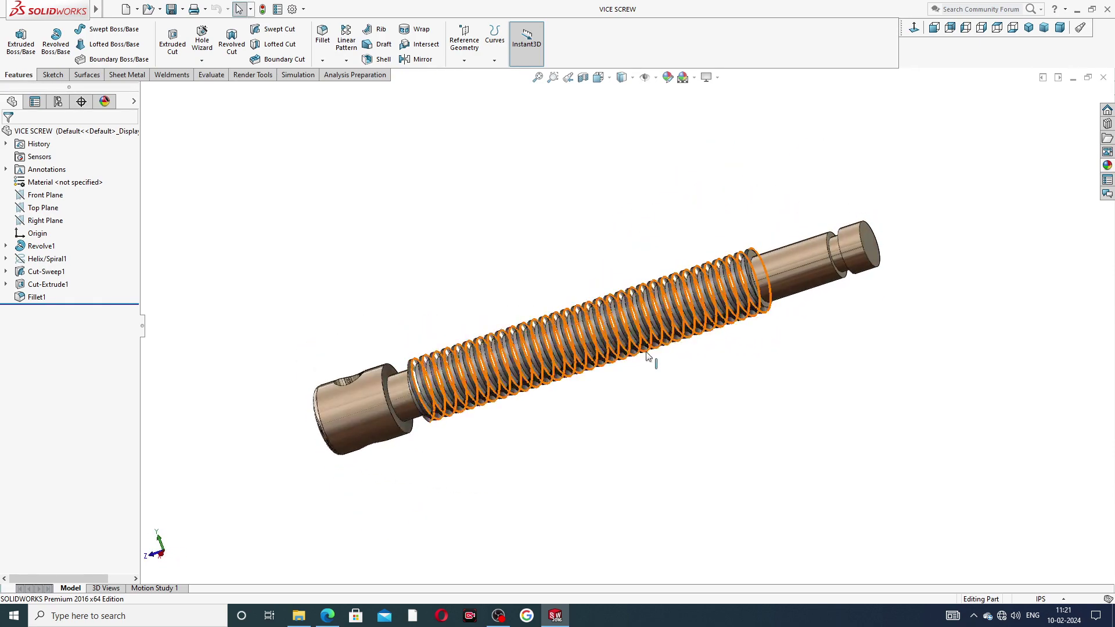
{"action": "scroll", "coordinate": [652, 356], "scroll_direction": "down", "scroll_amount": 2}
{"action": "scroll", "coordinate": [652, 356], "scroll_direction": "up", "scroll_amount": 2}
{"action": "middle_click_drag", "start_coordinate": [749, 293], "coordinate": [472, 298]}
{"action": "middle_click_drag", "start_coordinate": [733, 319], "coordinate": [662, 355]}
{"action": "scroll", "coordinate": [696, 355], "scroll_direction": "up", "scroll_amount": 2}
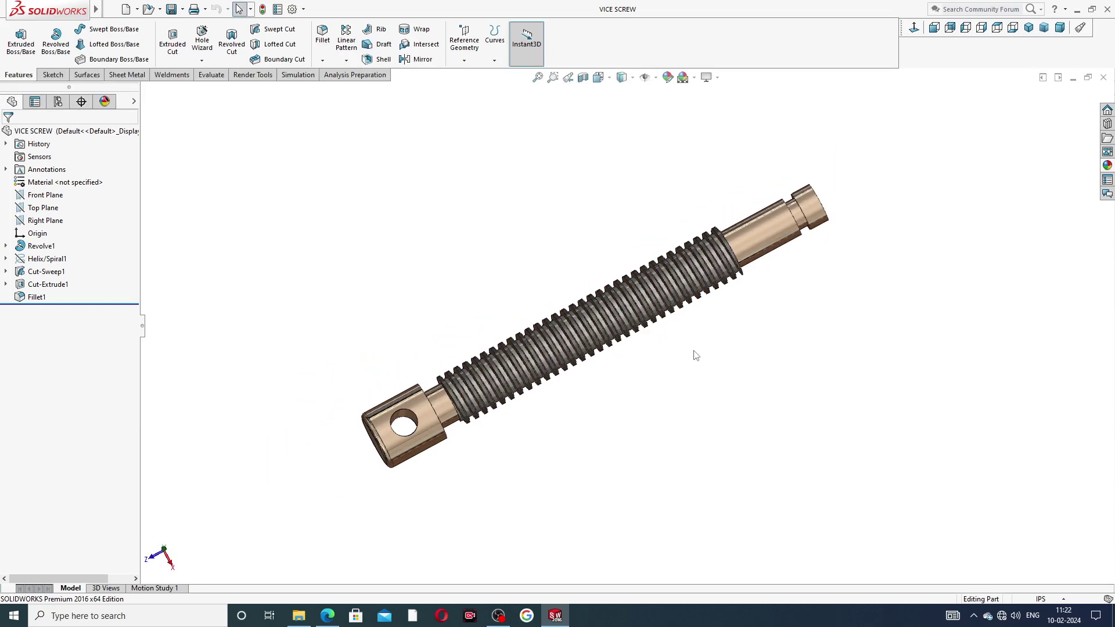
{"action": "middle_click_drag", "start_coordinate": [673, 244], "coordinate": [667, 250], "text": "ctrl"}
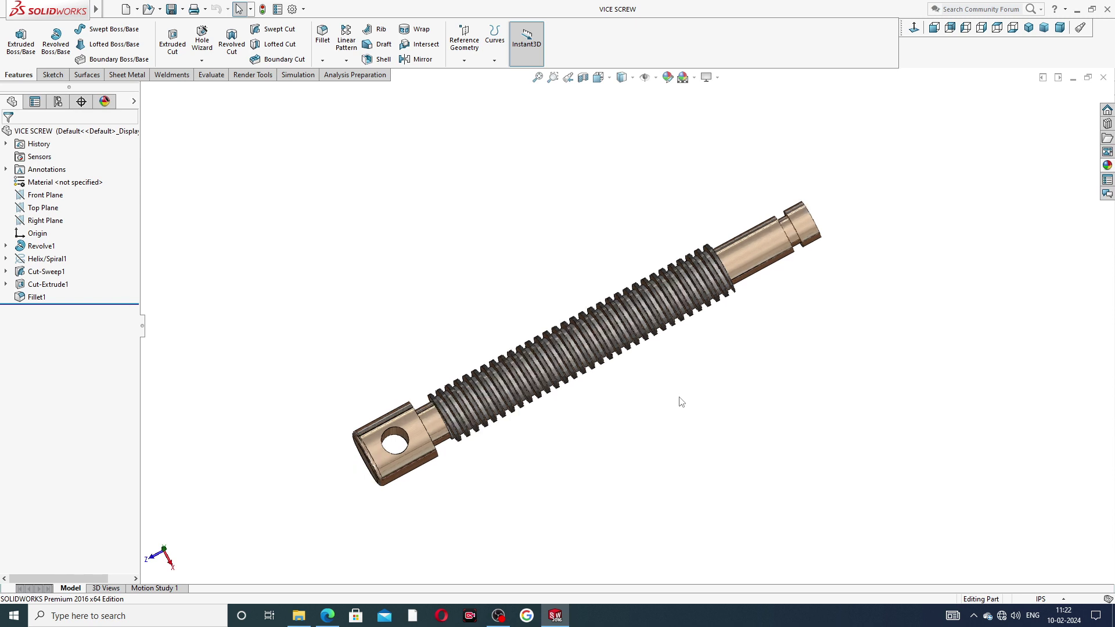
Close the finished vice screw model and create a new part document.
{"action": "left_click", "coordinate": [1103, 77]}
{"action": "left_click", "coordinate": [124, 10]}
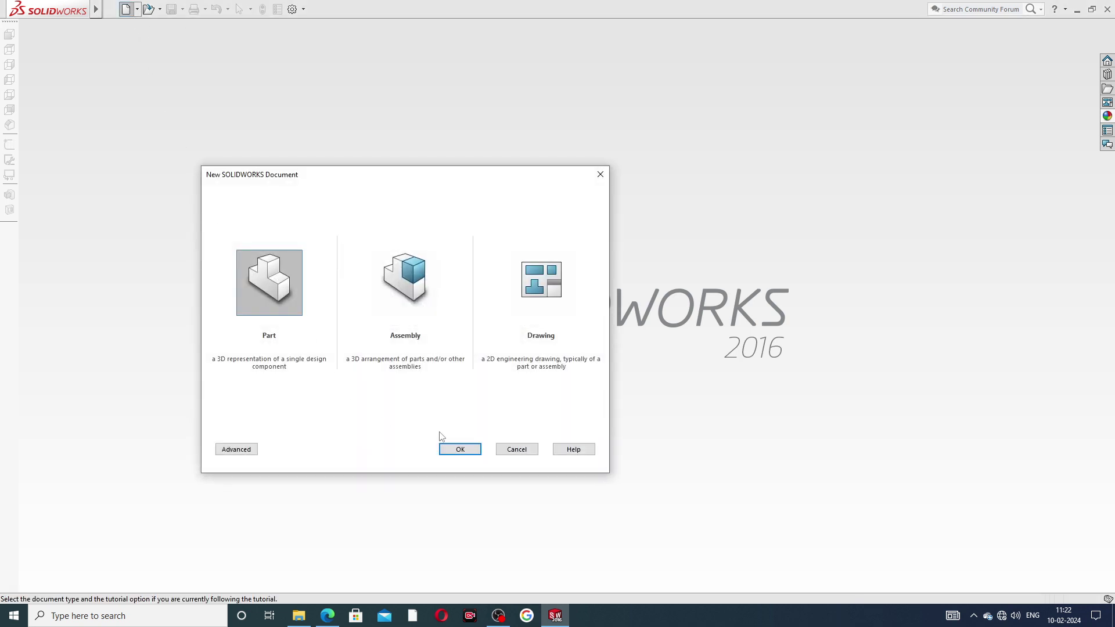
{"action": "left_click", "coordinate": [455, 449]}
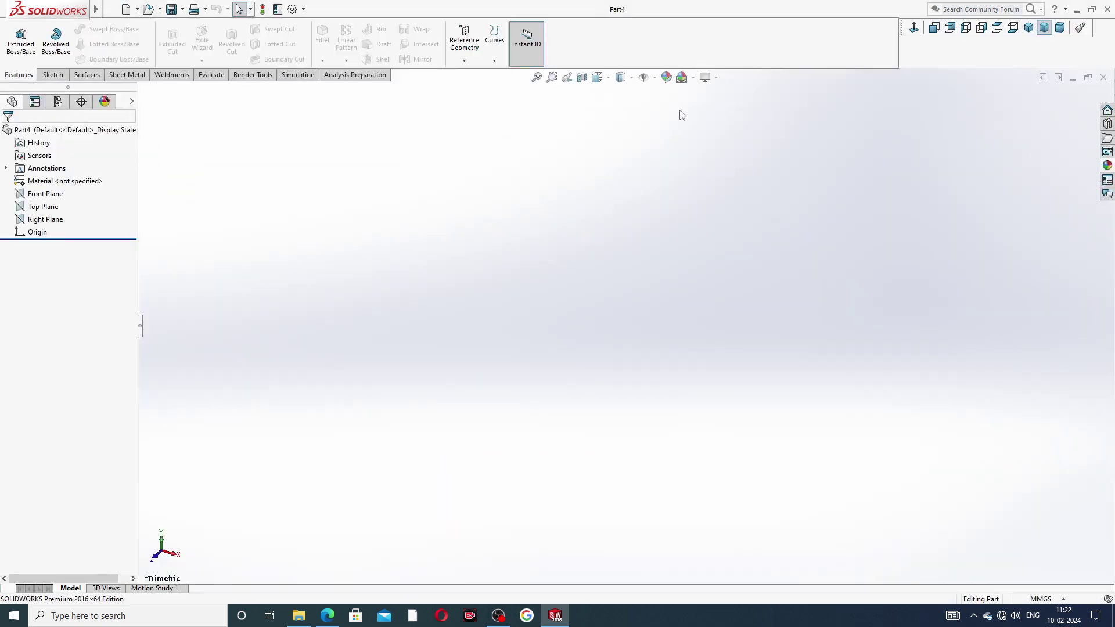
Change the new part's background to plain white and set its unit system to IPS (inch, pound, second).
{"action": "left_click", "coordinate": [683, 77]}
{"action": "left_click", "coordinate": [713, 33]}
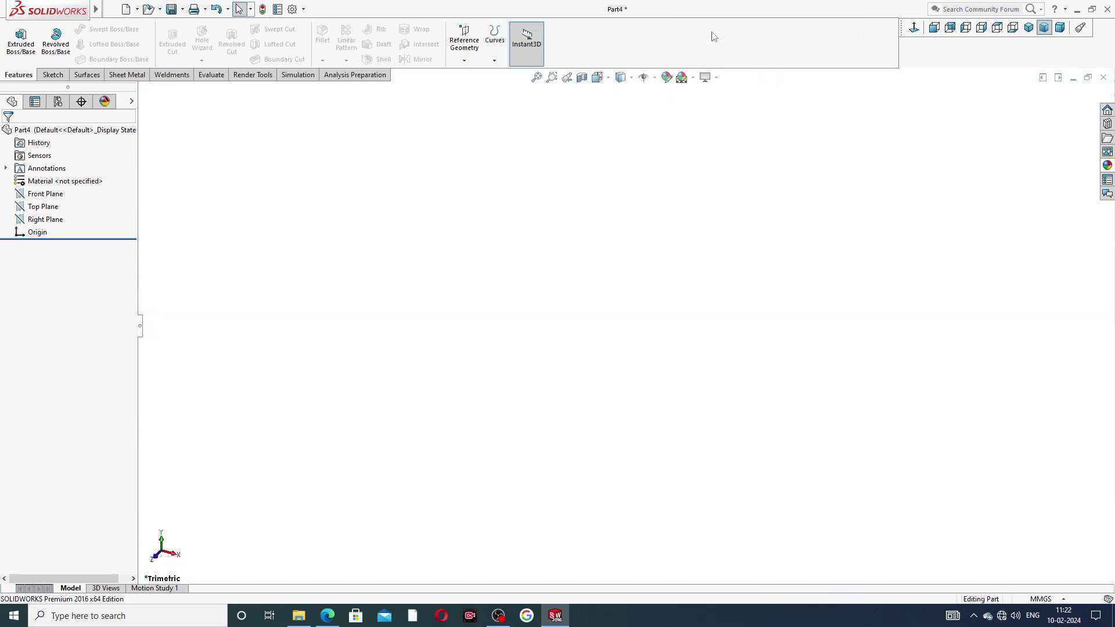
{"action": "left_click", "coordinate": [1049, 599]}
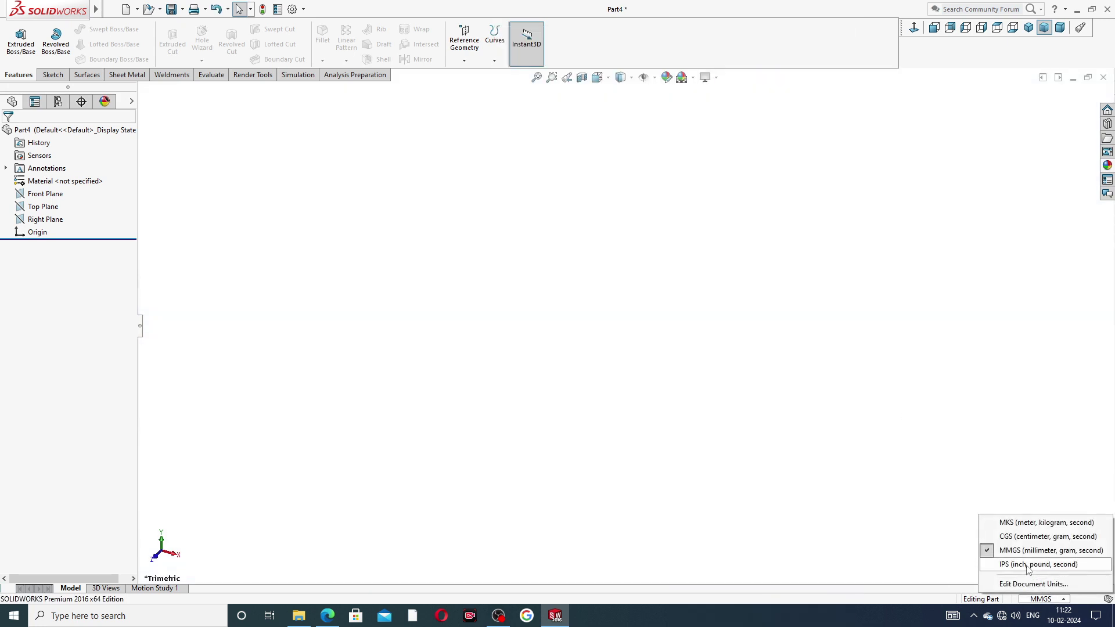
{"action": "left_click", "coordinate": [1029, 566]}
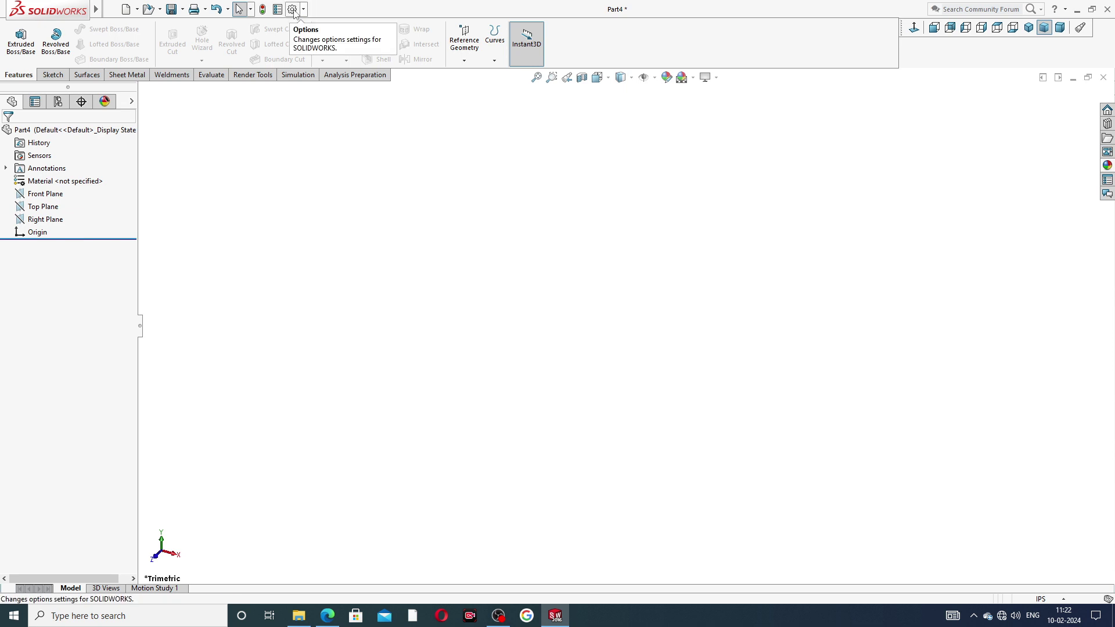
Raise the document's image quality to high for both the shaded and the wireframe resolution.
{"action": "left_click", "coordinate": [293, 10]}
{"action": "left_click", "coordinate": [407, 112]}
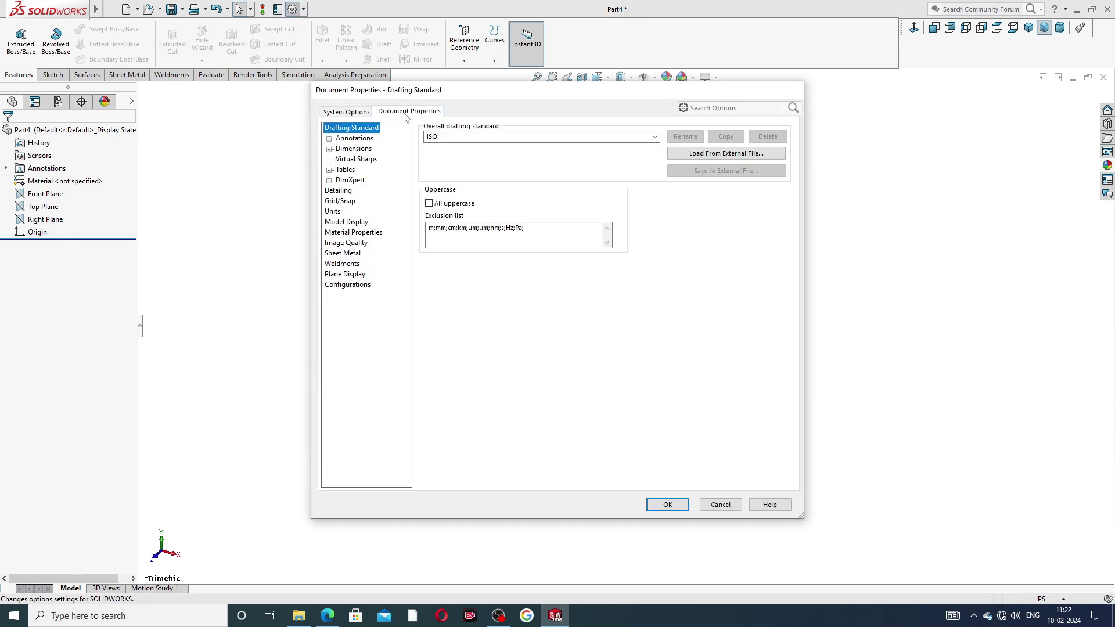
{"action": "left_click", "coordinate": [347, 244]}
{"action": "left_click_drag", "start_coordinate": [521, 145], "coordinate": [640, 145]}
{"action": "left_click_drag", "start_coordinate": [530, 261], "coordinate": [594, 272]}
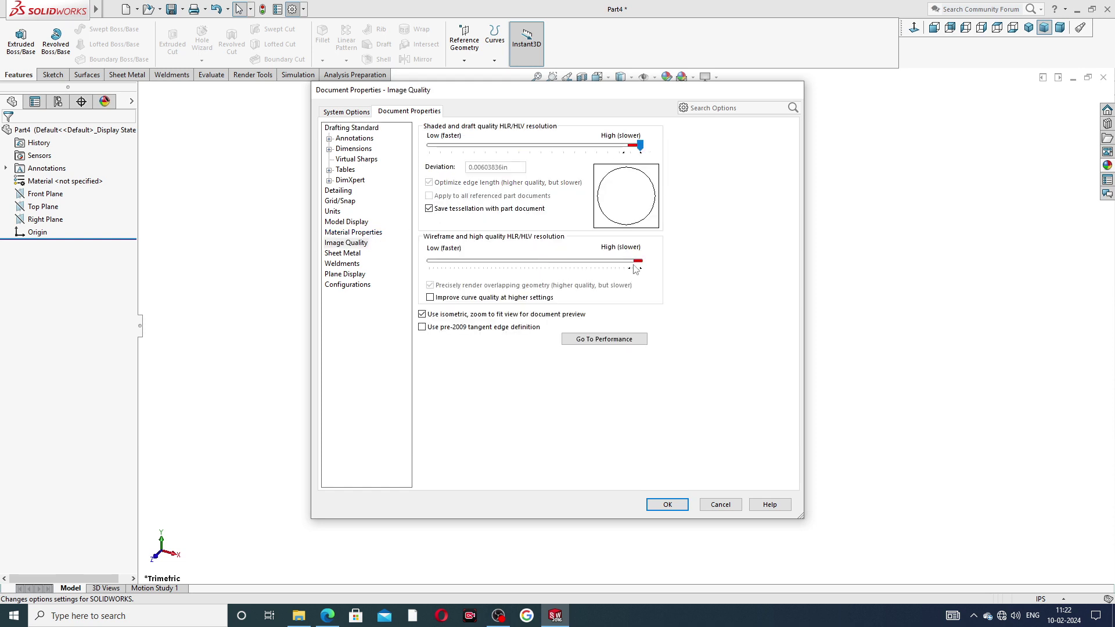
{"action": "left_click", "coordinate": [667, 504]}
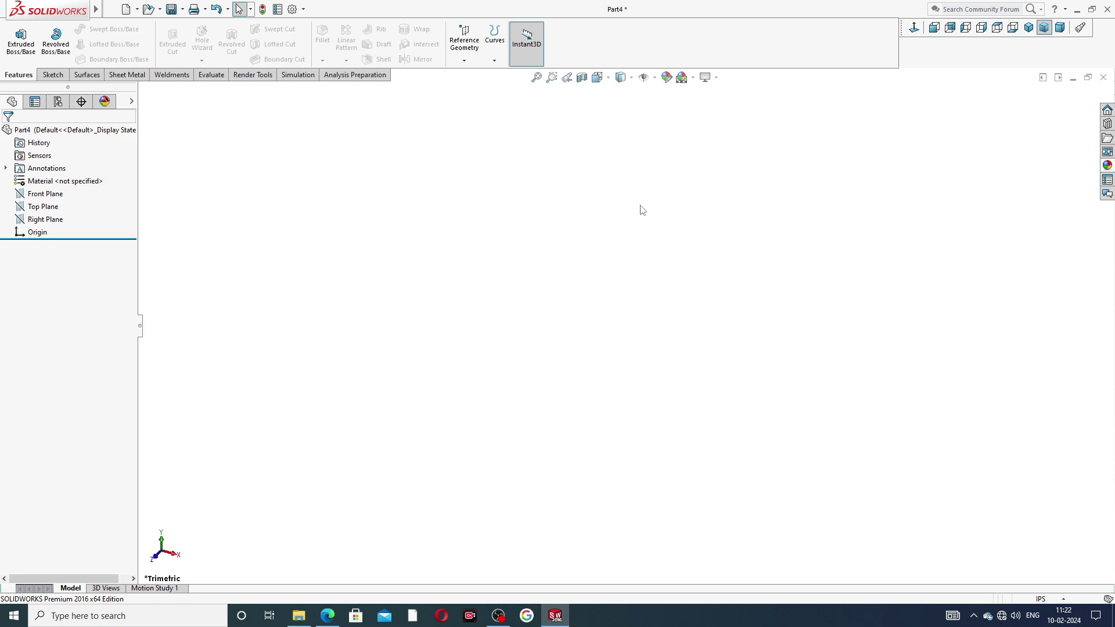
Review the vice screw drawing PDF, and sketch on the Right Plane a horizontal line about 6.2 in long ending at the origin.
{"action": "left_click", "coordinate": [328, 616]}
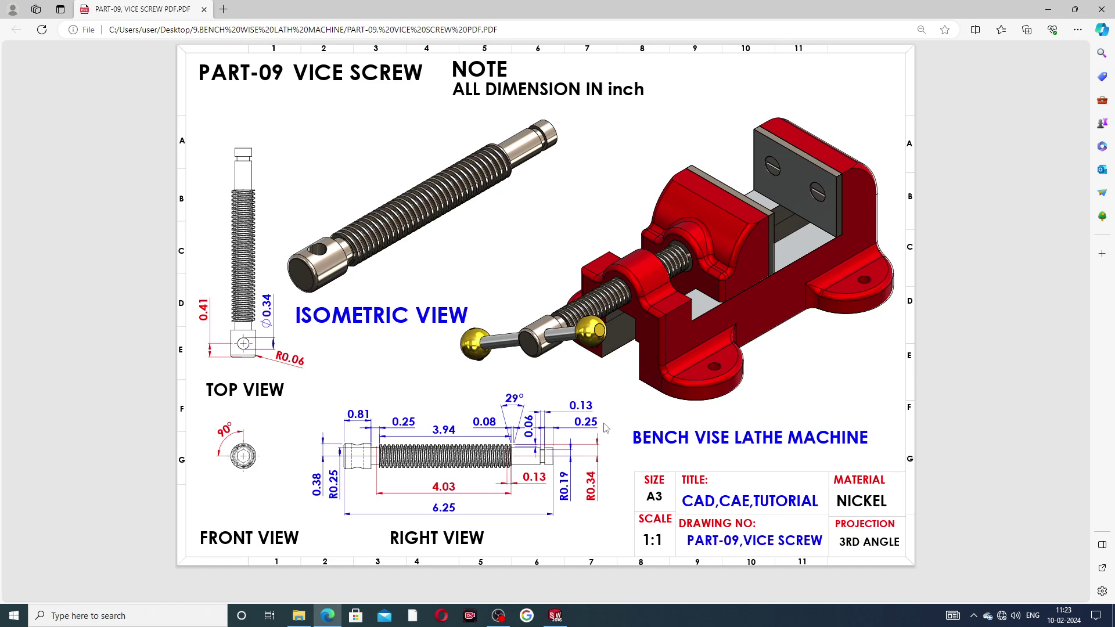
{"action": "left_click", "coordinate": [555, 615]}
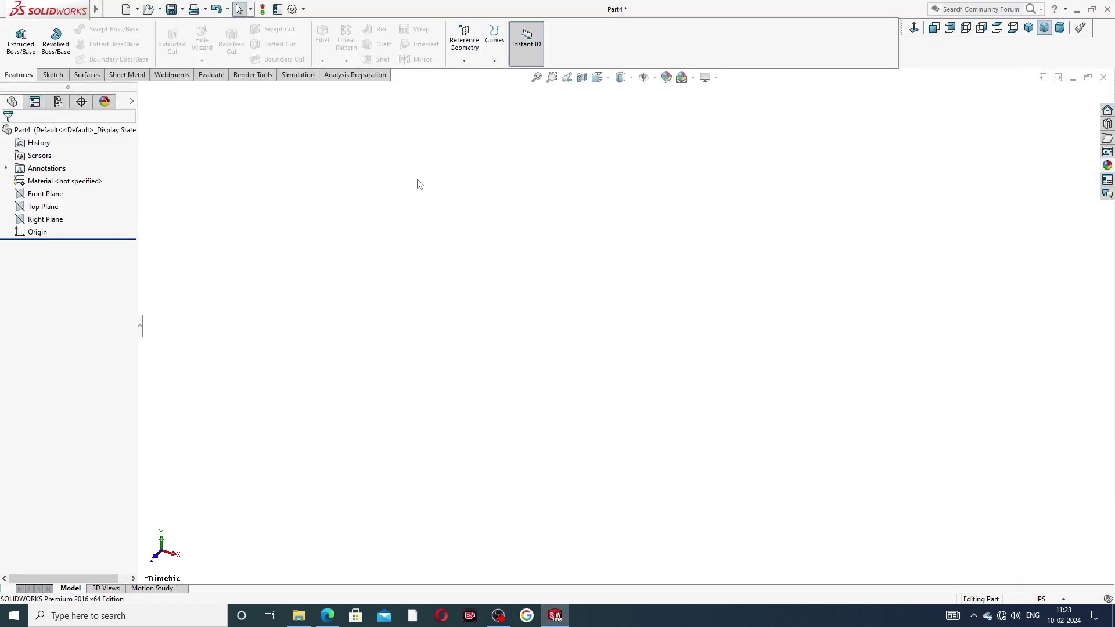
{"action": "left_click", "coordinate": [51, 221]}
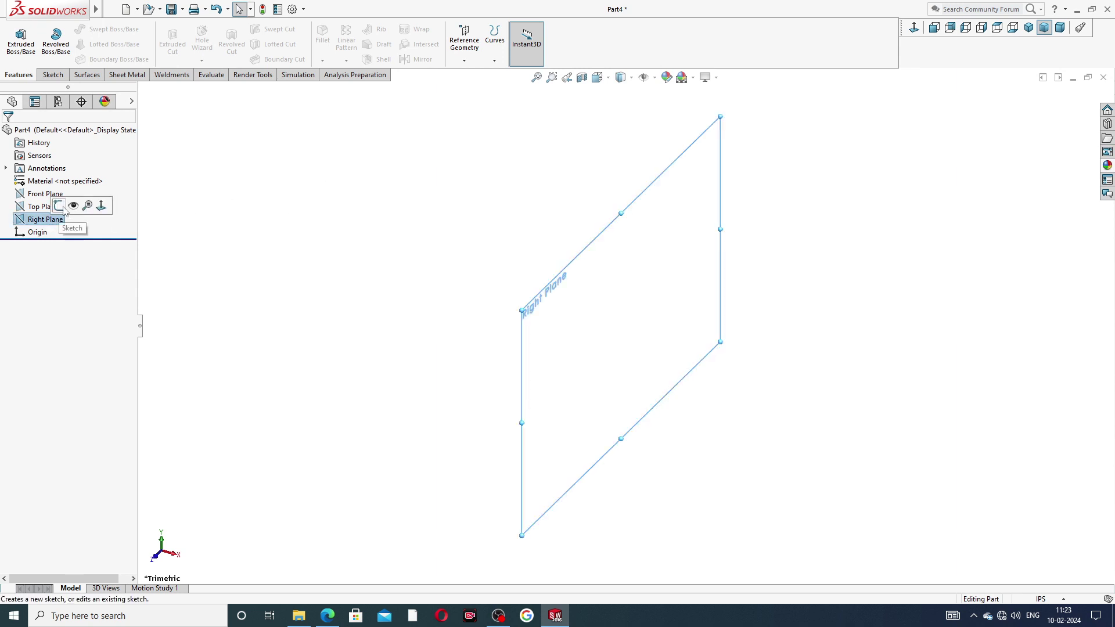
{"action": "left_click", "coordinate": [64, 204]}
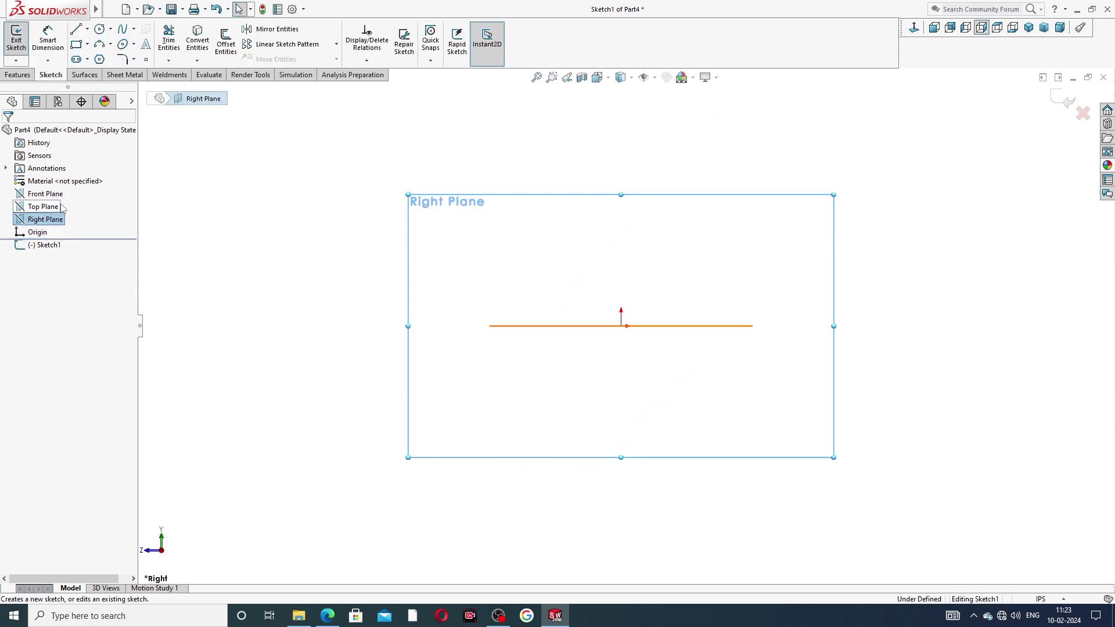
{"action": "left_click", "coordinate": [76, 29]}
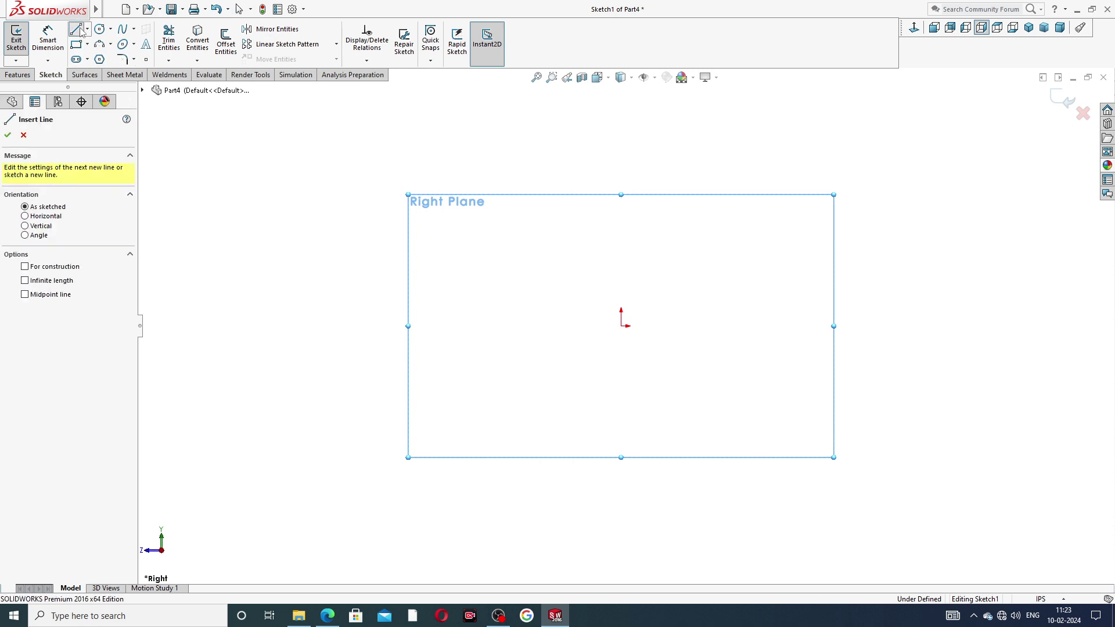
{"action": "left_click", "coordinate": [1000, 326]}
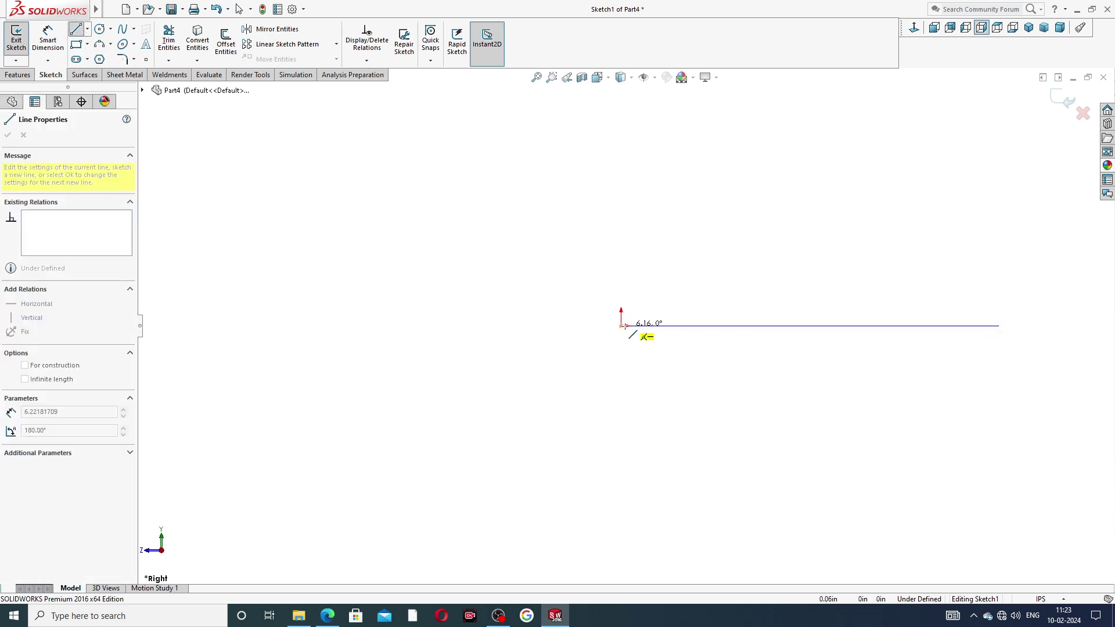
{"action": "left_click", "coordinate": [620, 326]}
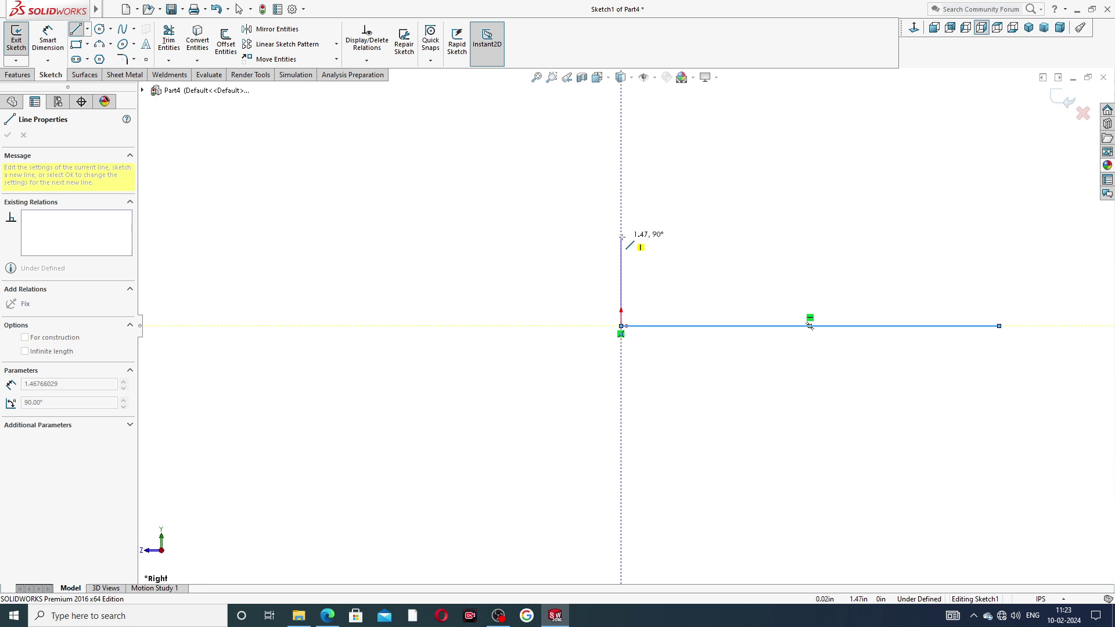
Draw the profile's outline from the origin: about 1.47 in up, 0.78 in across, a stepped-down neck, and a raised section about 1.35 in long.
{"action": "left_click", "coordinate": [621, 236]}
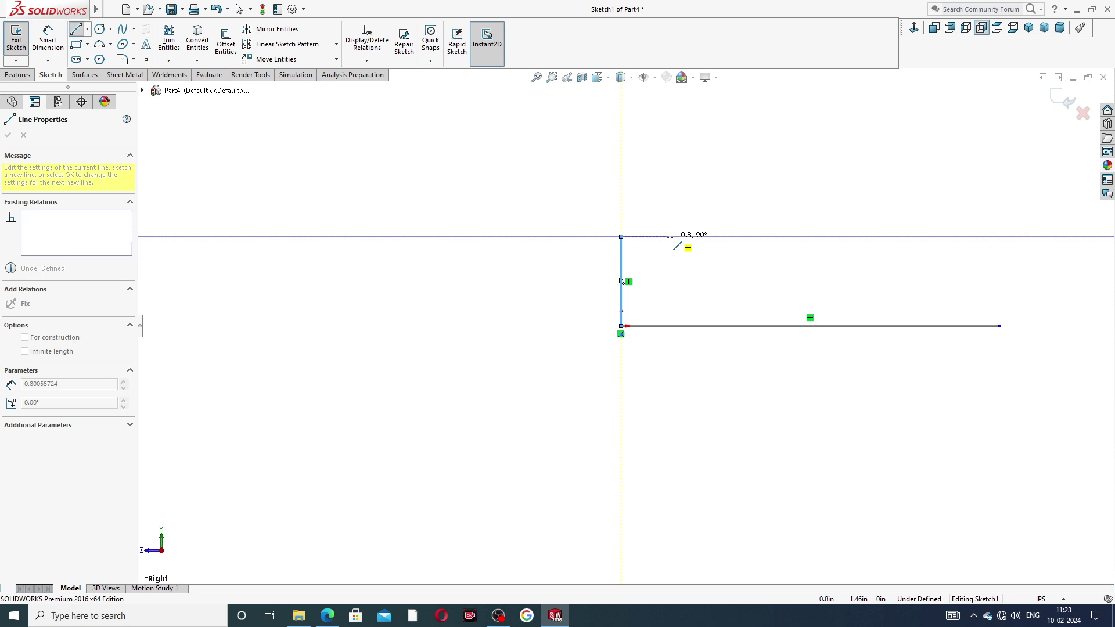
{"action": "left_click", "coordinate": [668, 237]}
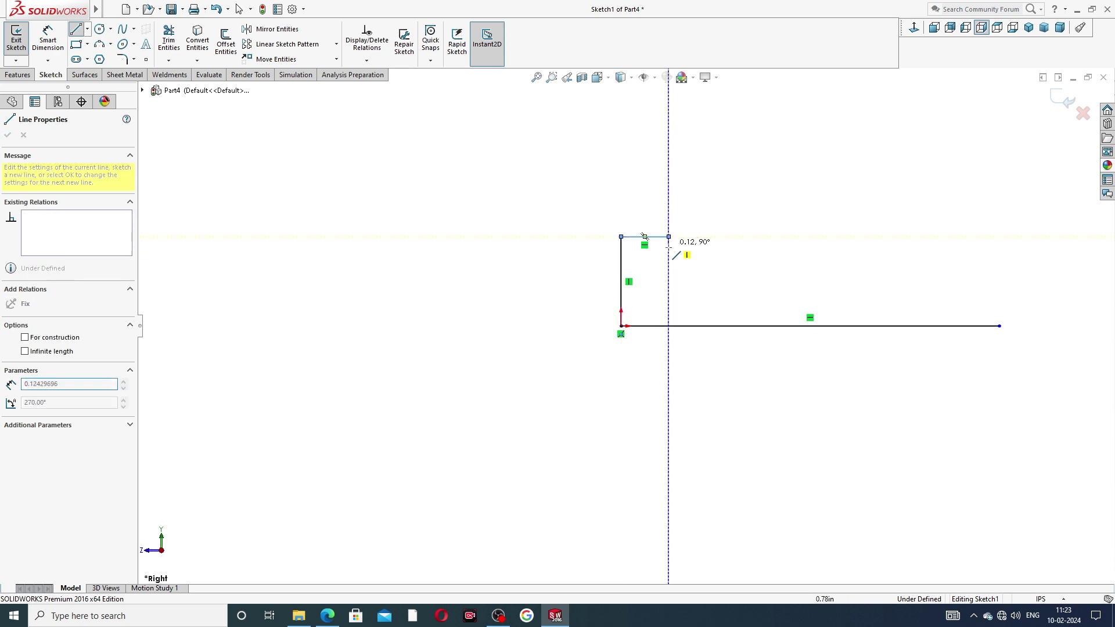
{"action": "left_click", "coordinate": [669, 260]}
{"action": "left_click", "coordinate": [721, 260]}
{"action": "left_click", "coordinate": [721, 242]}
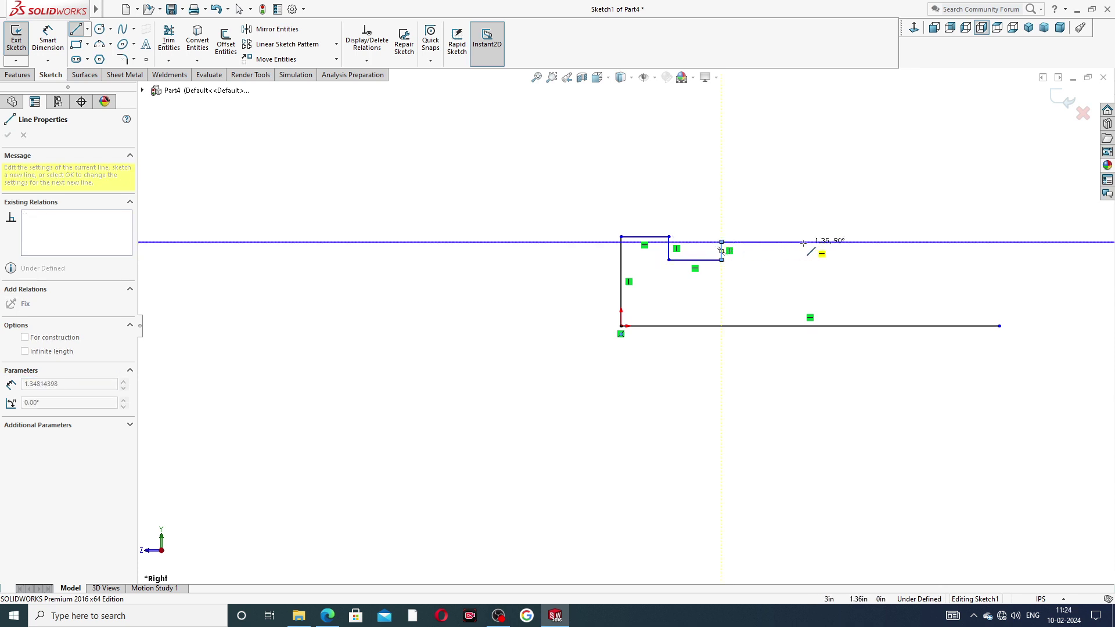
{"action": "left_click", "coordinate": [803, 242]}
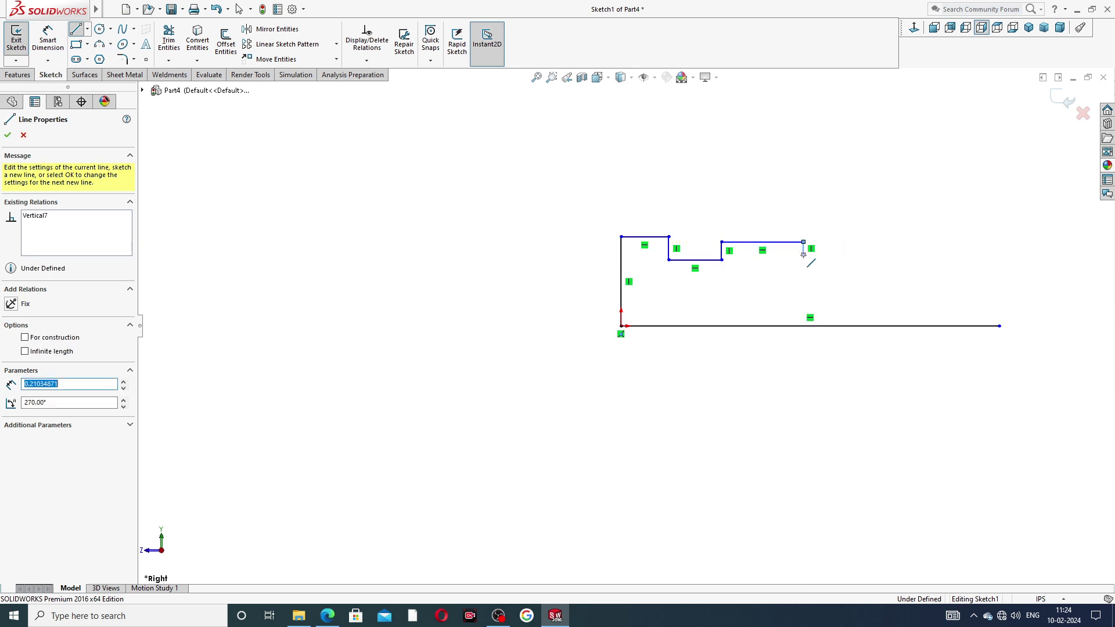
Continue the outline with a step down about 0.21 in, a groove about 0.19 in deep and a 1 in end section, closing the profile.
{"action": "left_click", "coordinate": [803, 254]}
{"action": "left_click", "coordinate": [892, 255]}
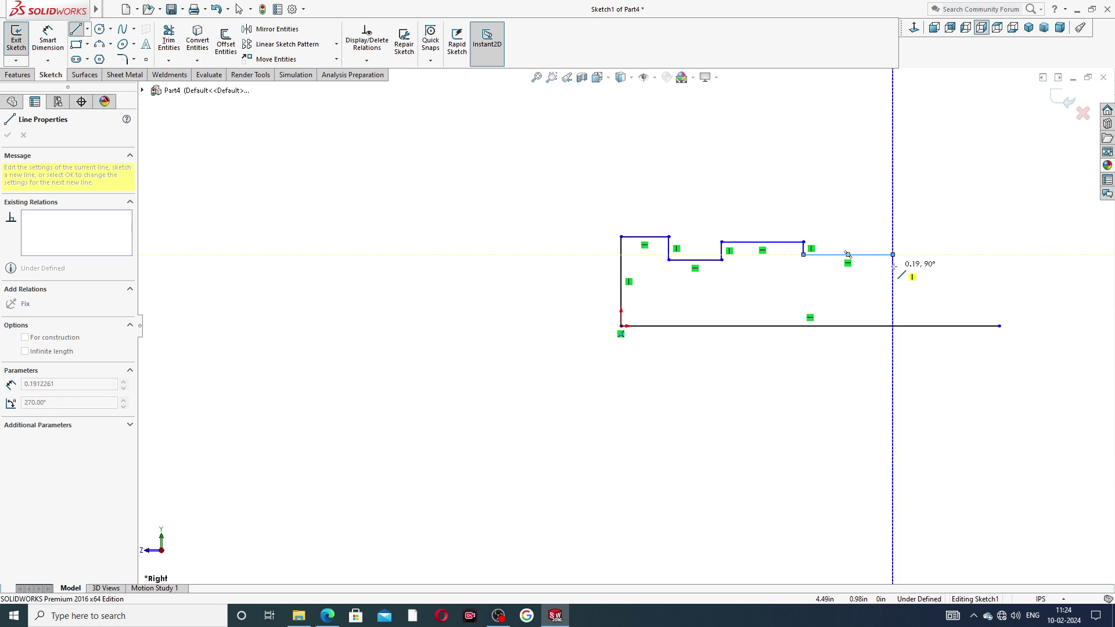
{"action": "left_click", "coordinate": [893, 266]}
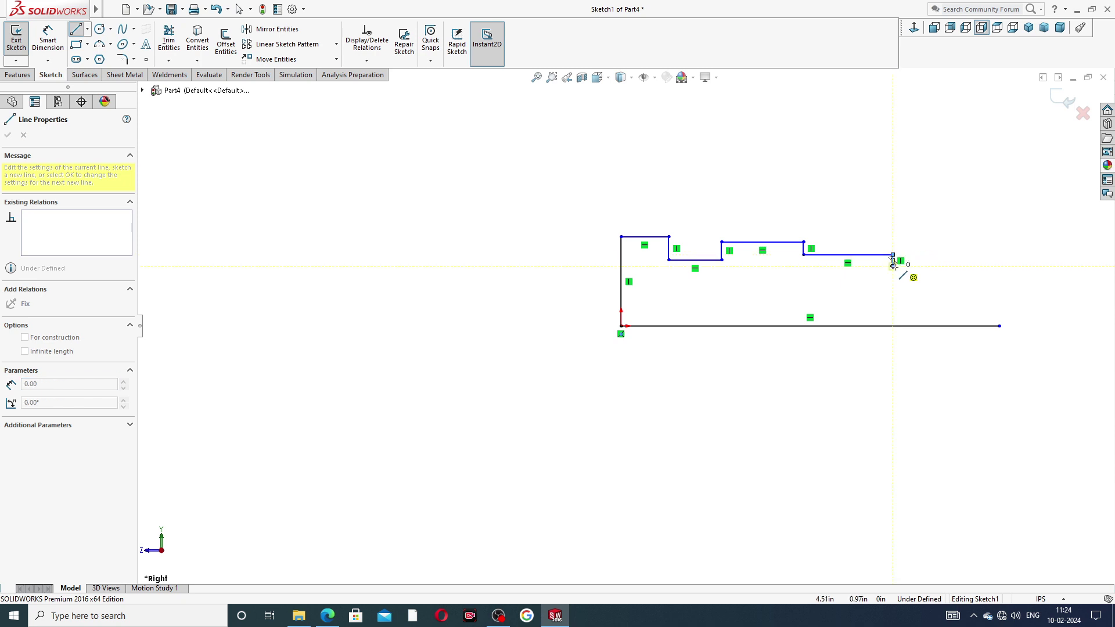
{"action": "left_click", "coordinate": [937, 266]}
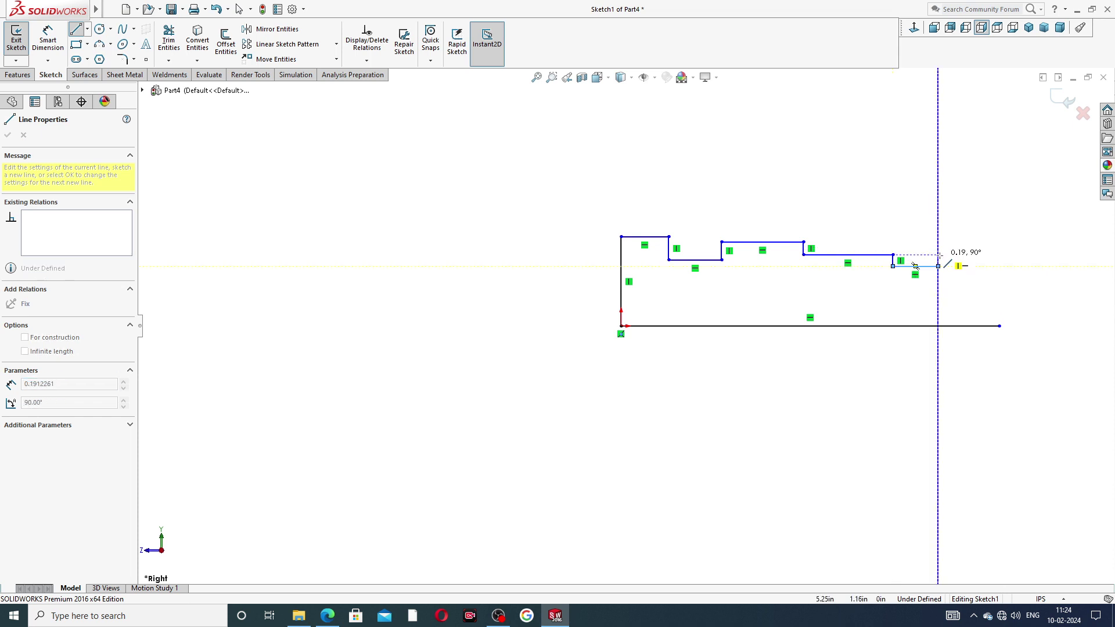
{"action": "left_click", "coordinate": [937, 255]}
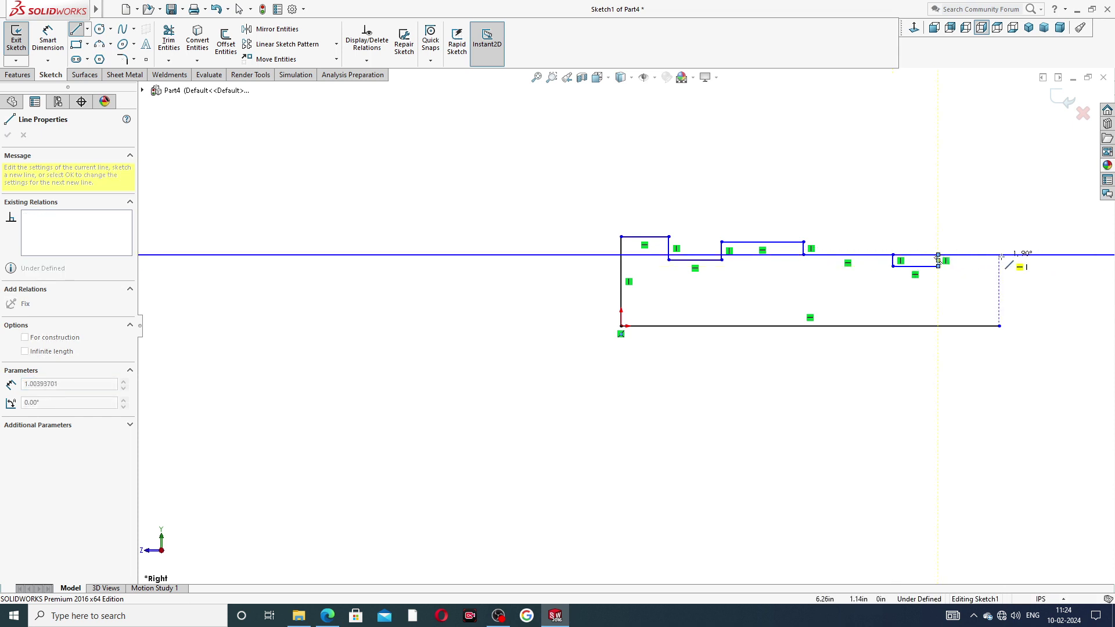
{"action": "left_click", "coordinate": [1000, 255]}
{"action": "left_click", "coordinate": [999, 326]}
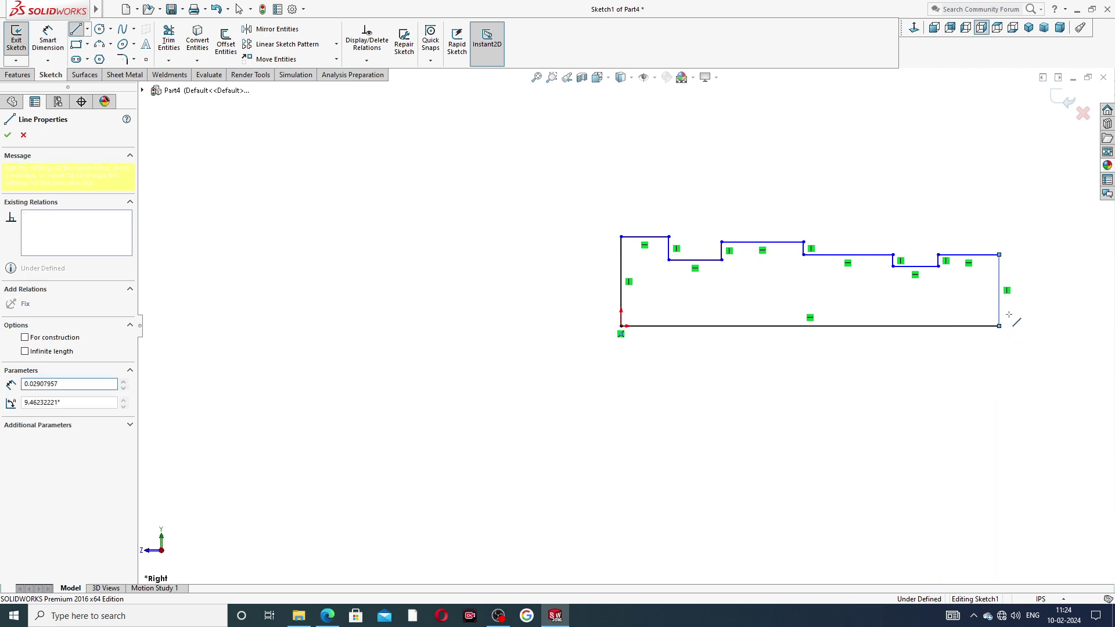
{"action": "right_click", "coordinate": [1027, 321]}
{"action": "left_click", "coordinate": [1036, 329]}
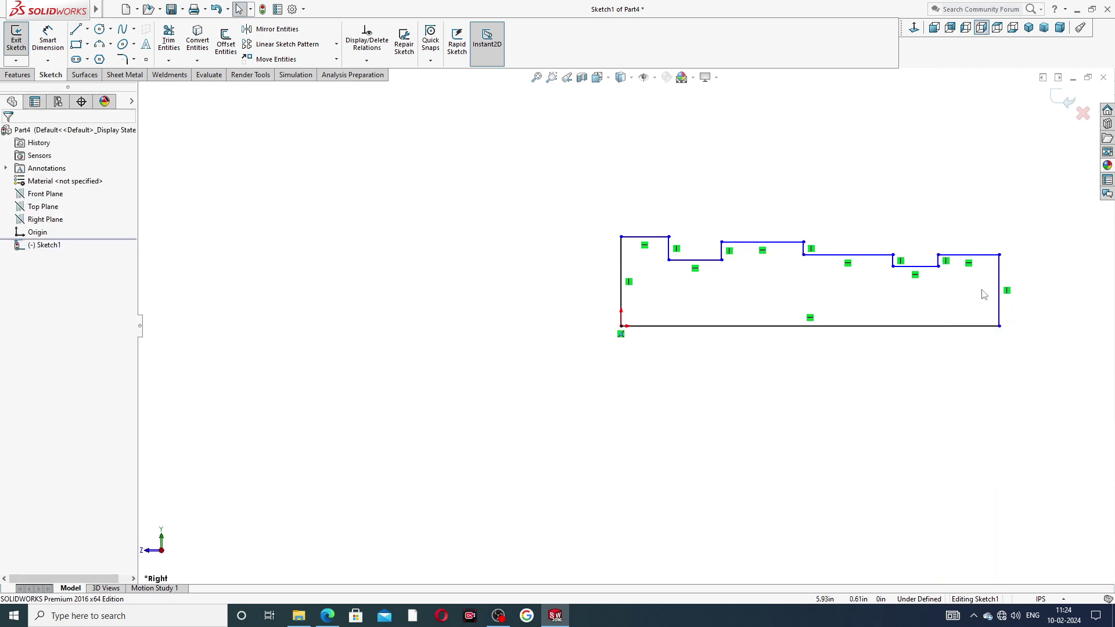
Reshape the stepped profile by lowering the head's upper edge, deepening the neck and adjusting the height of the raised middle section.
{"action": "key", "text": "f"}
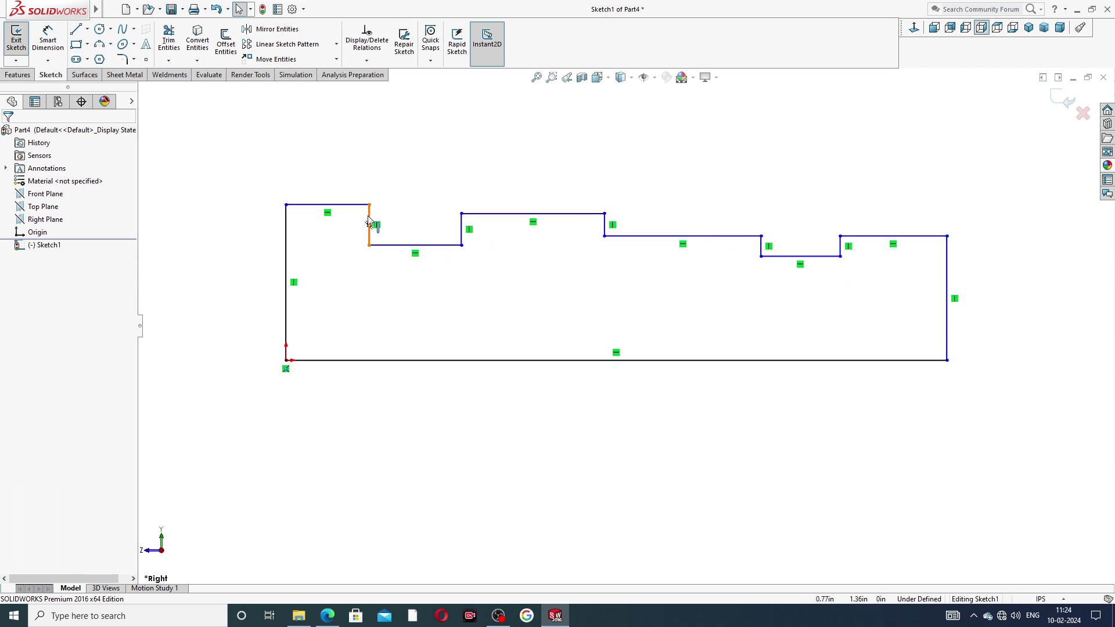
{"action": "scroll", "coordinate": [703, 332], "scroll_direction": "up", "scroll_amount": 3}
{"action": "scroll", "coordinate": [577, 342], "scroll_direction": "down", "scroll_amount": 2}
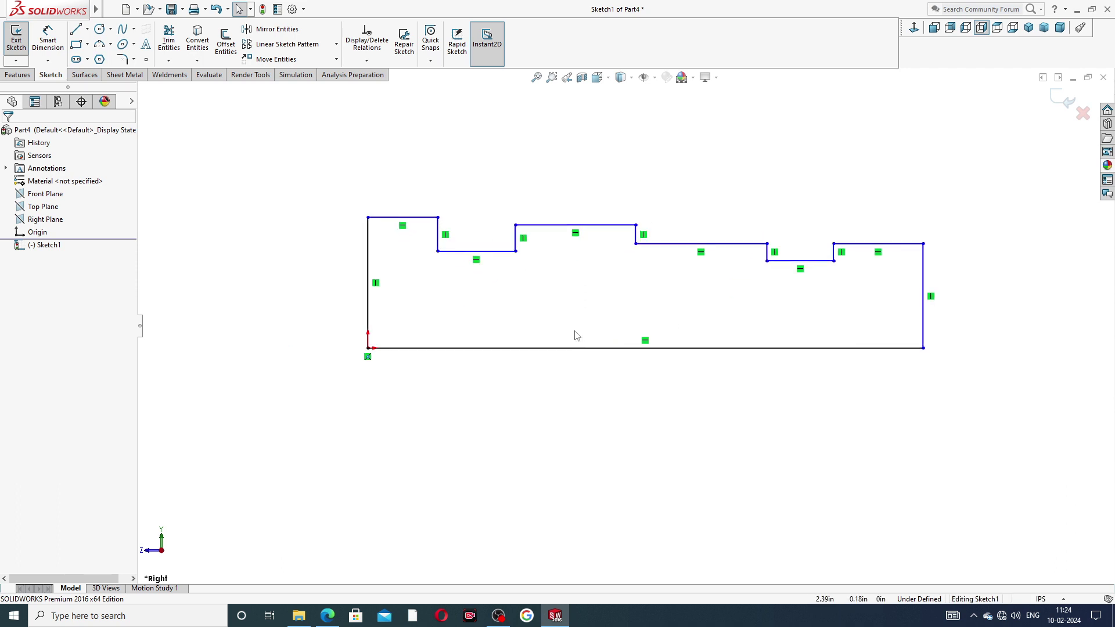
{"action": "mouse_move", "coordinate": [368, 217]}
{"action": "left_mouse_down"}
{"action": "mouse_move", "coordinate": [373, 249]}
{"action": "mouse_move", "coordinate": [439, 259]}
{"action": "mouse_move", "coordinate": [464, 289]}
{"action": "left_mouse_up"}
{"action": "left_click", "coordinate": [572, 246]}
{"action": "left_click_drag", "start_coordinate": [568, 226], "coordinate": [572, 248]}
{"action": "left_click", "coordinate": [641, 278]}
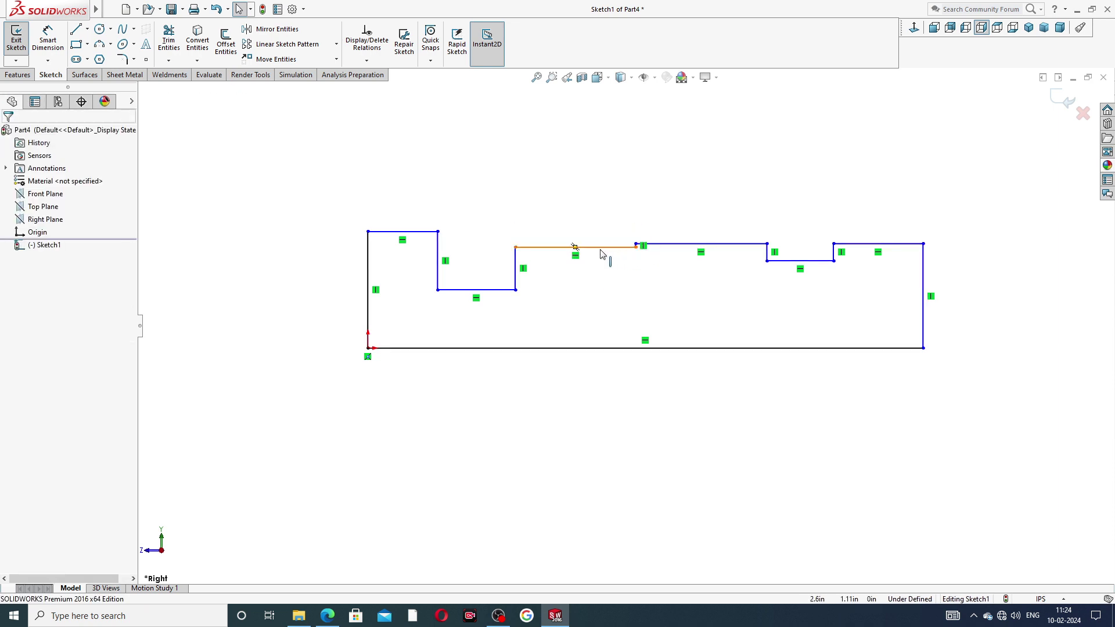
{"action": "left_click_drag", "start_coordinate": [600, 251], "coordinate": [600, 233]}
{"action": "left_click", "coordinate": [618, 277]}
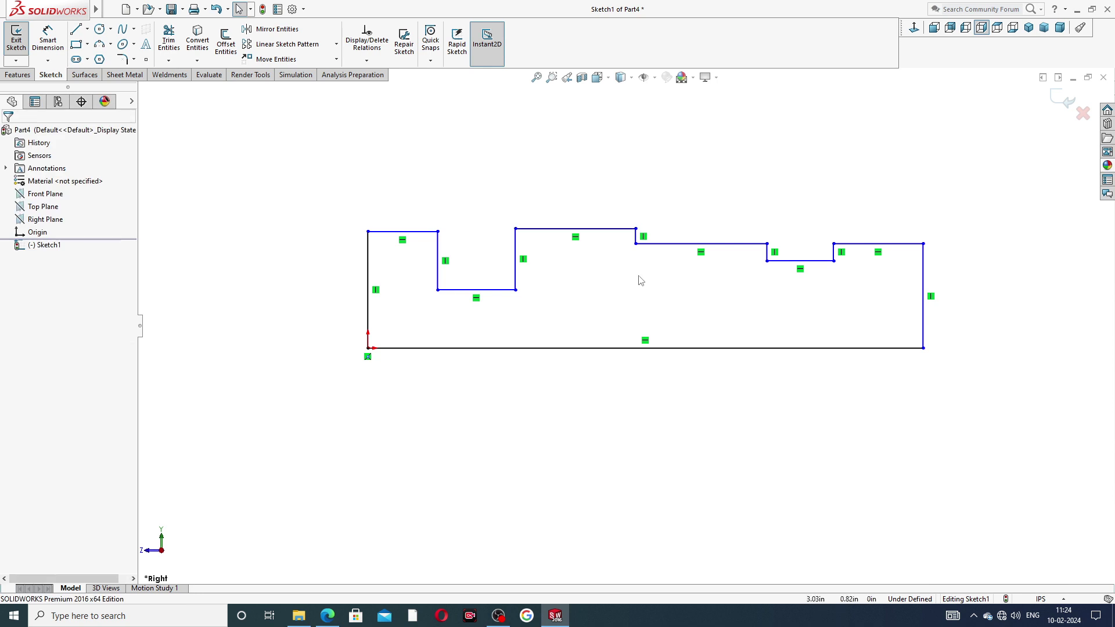
{"action": "left_click_drag", "start_coordinate": [501, 289], "coordinate": [500, 273]}
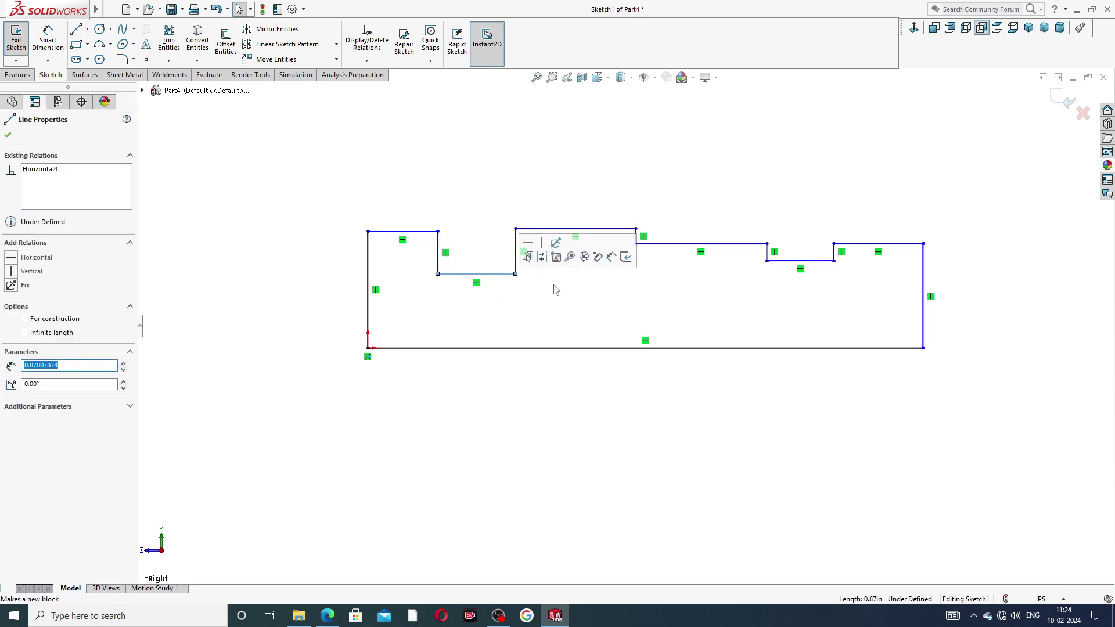
Dimension the profile's overall length between its two end edges as 6.25 in.
{"action": "left_click", "coordinate": [656, 270]}
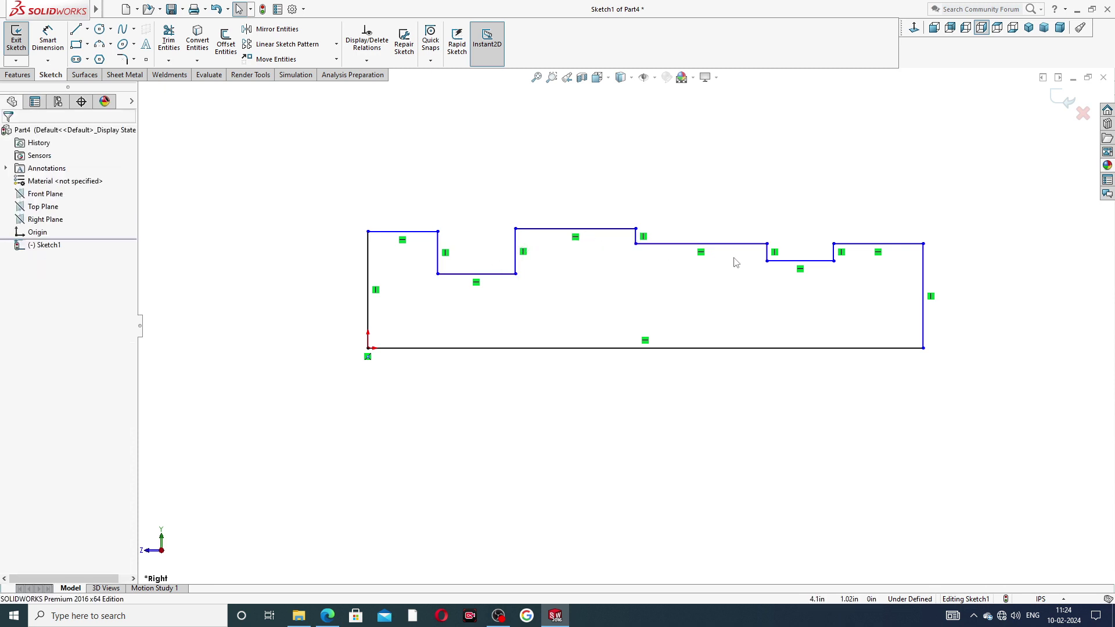
{"action": "left_click", "coordinate": [45, 48]}
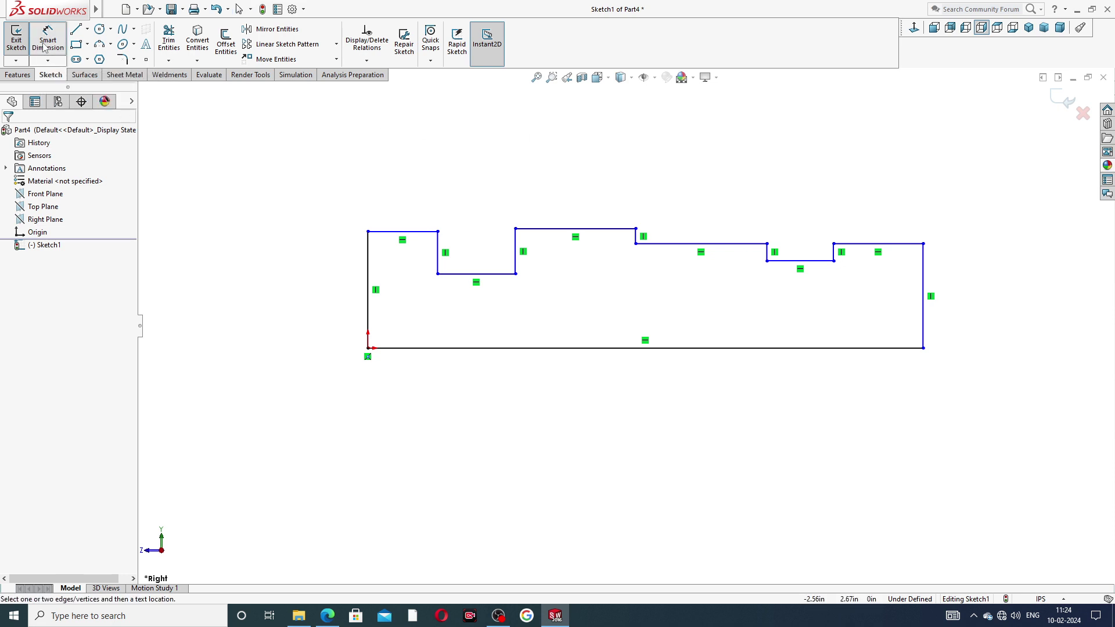
{"action": "left_click", "coordinate": [368, 272]}
{"action": "left_click", "coordinate": [923, 288]}
{"action": "left_click", "coordinate": [701, 413]}
{"action": "type", "text": "6."}
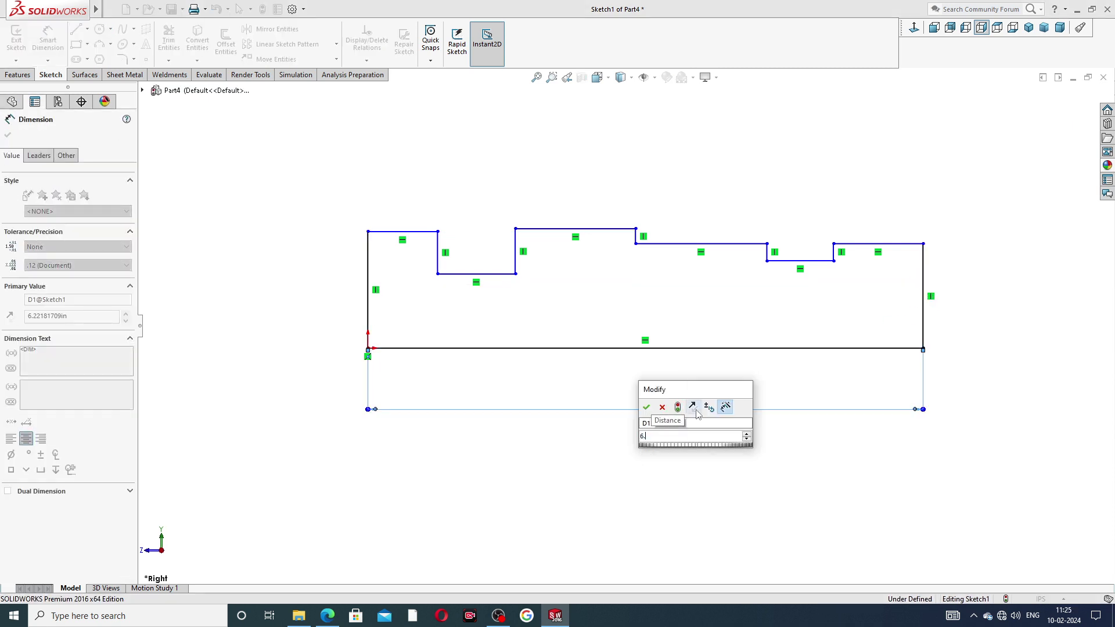
{"action": "type", "text": "25"}
{"action": "key", "text": "Return"}
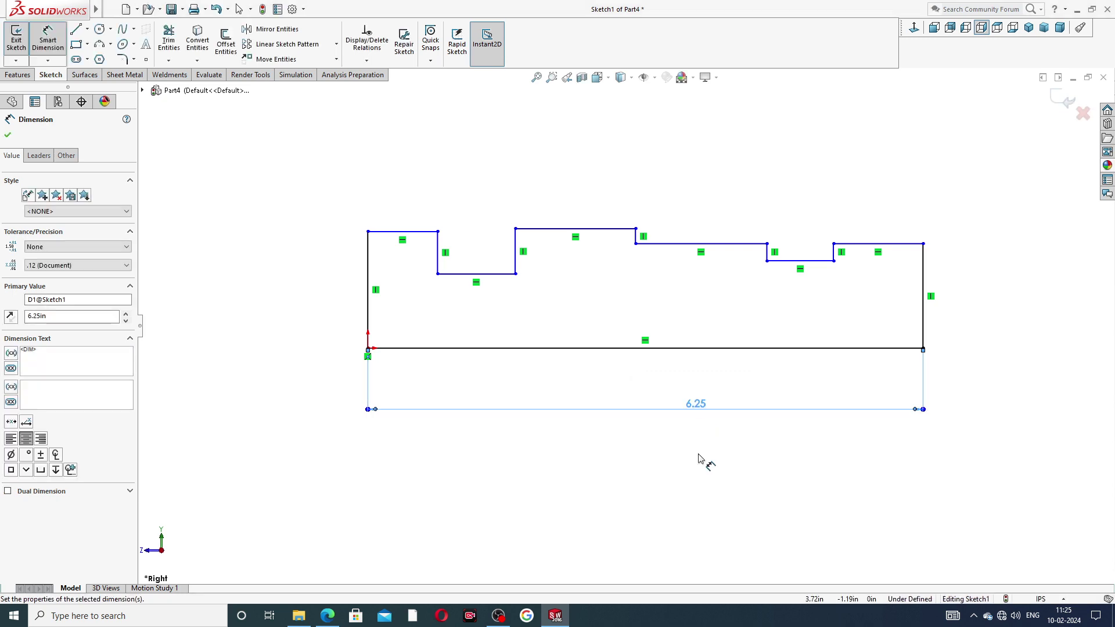
Check the vice screw drawing PDF, dimension the head's height as 0.38 in, and raise the neck edge above the base line.
{"action": "left_click", "coordinate": [328, 615]}
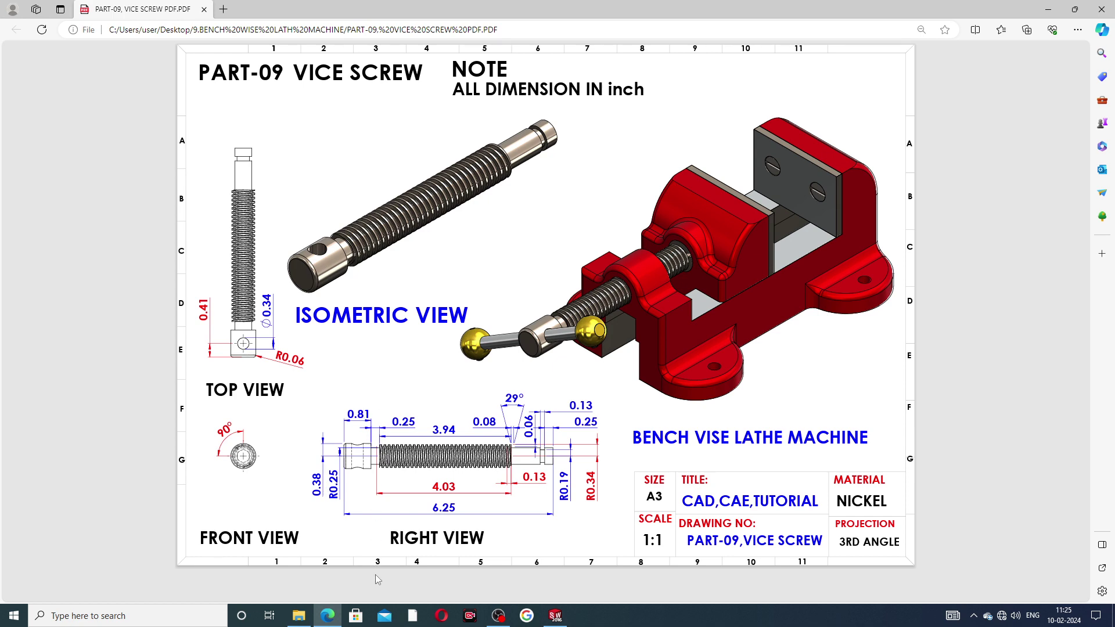
{"action": "left_click", "coordinate": [555, 616]}
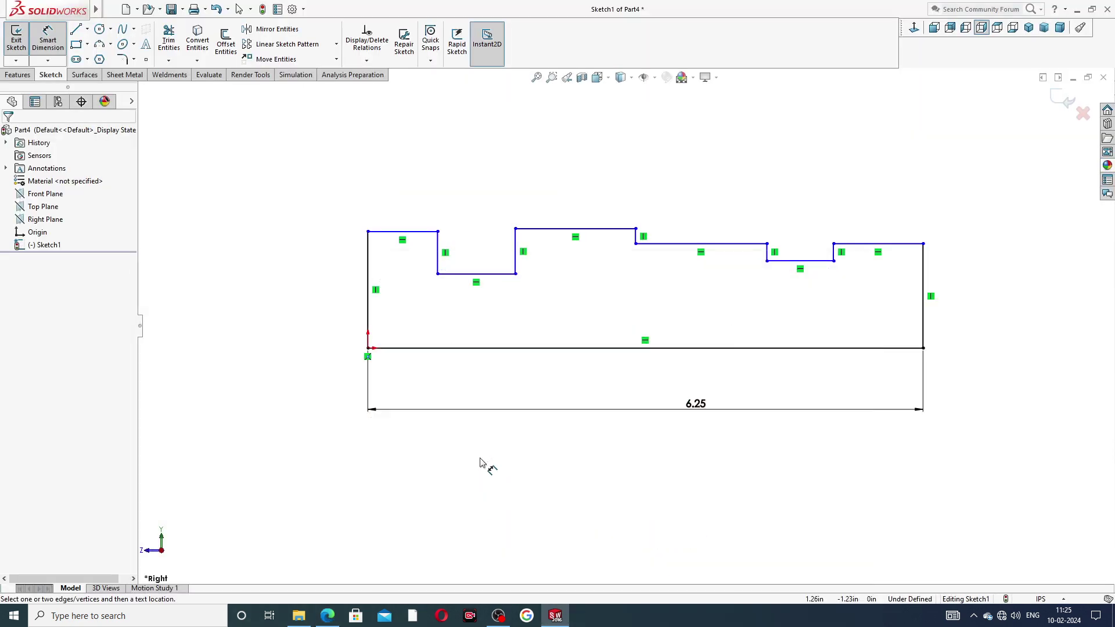
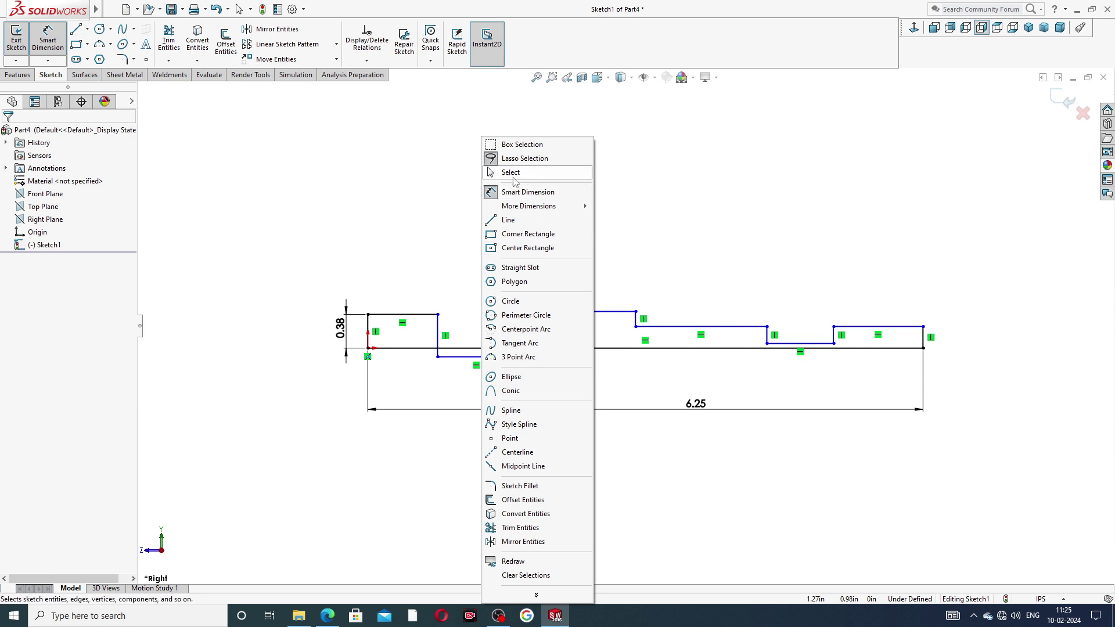
{"action": "left_click", "coordinate": [511, 173]}
{"action": "left_click_drag", "start_coordinate": [498, 363], "coordinate": [499, 333]}
{"action": "left_click", "coordinate": [514, 233]}
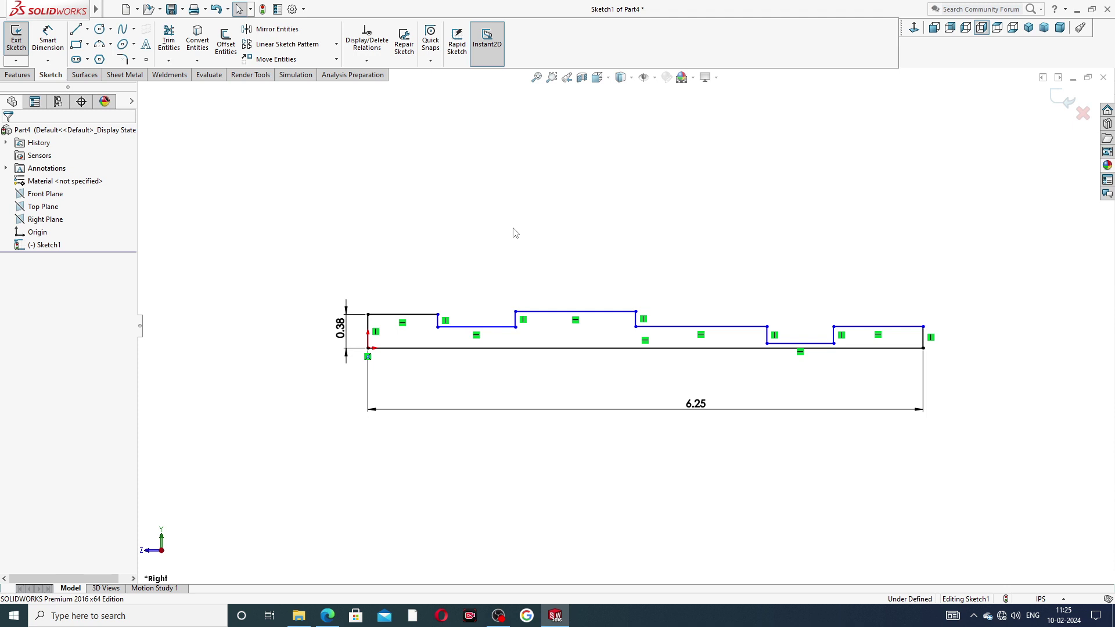
Raise the middle section, the shank after it, the groove floor and the end section so that all lie above the base line.
{"action": "left_click", "coordinate": [612, 309]}
{"action": "left_click_drag", "start_coordinate": [613, 307], "coordinate": [614, 291]}
{"action": "left_click", "coordinate": [673, 299]}
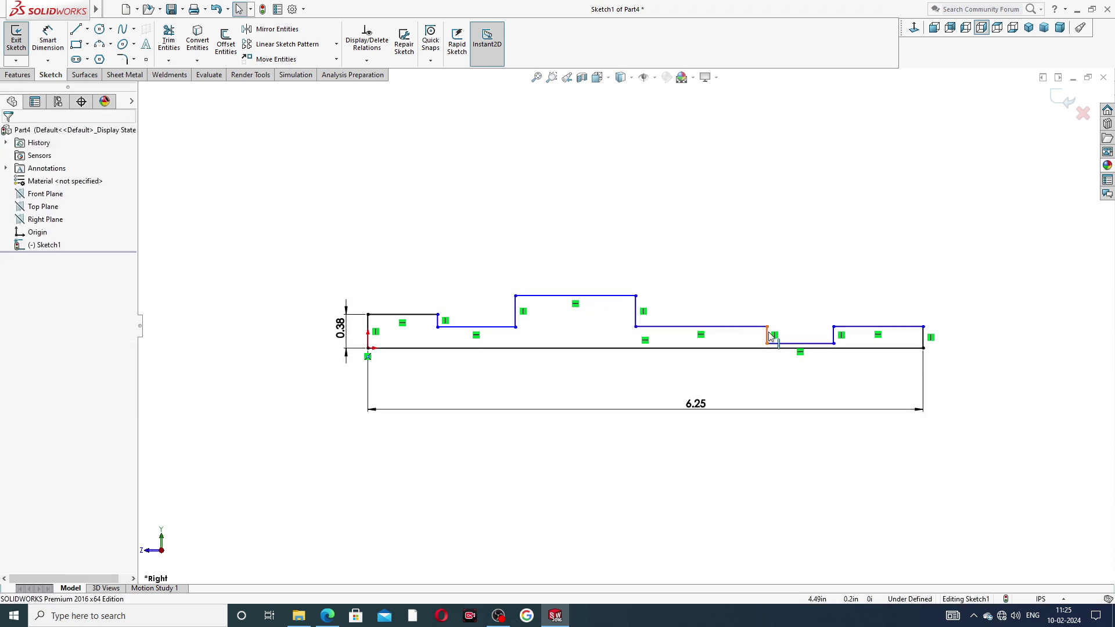
{"action": "left_click", "coordinate": [758, 328]}
{"action": "left_click_drag", "start_coordinate": [757, 328], "coordinate": [750, 313]}
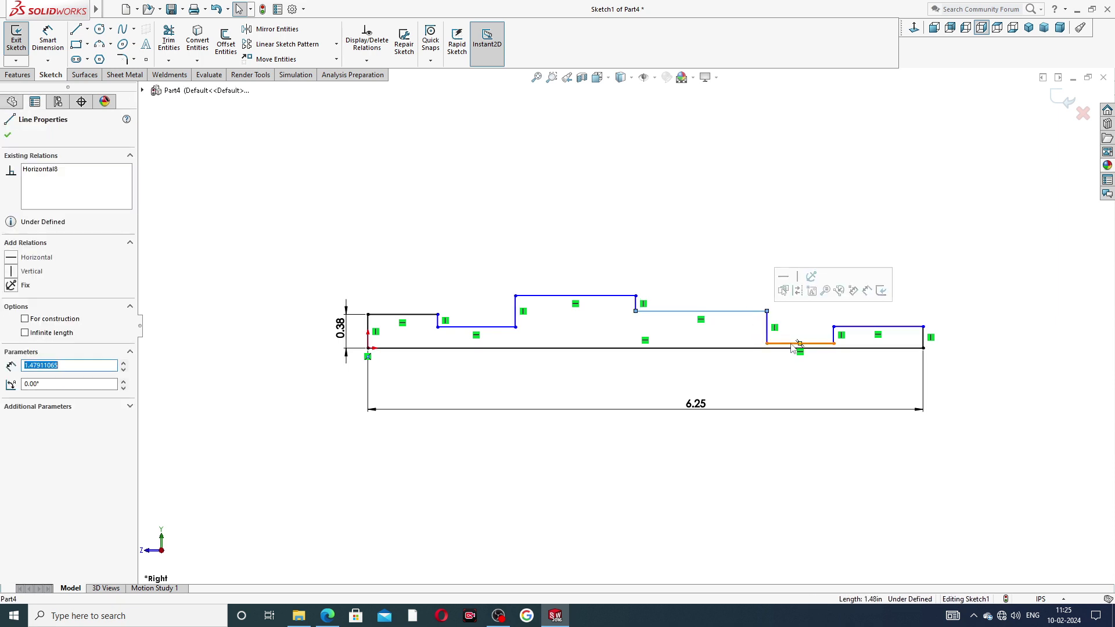
{"action": "left_click_drag", "start_coordinate": [795, 346], "coordinate": [795, 336]}
{"action": "left_click", "coordinate": [871, 327]}
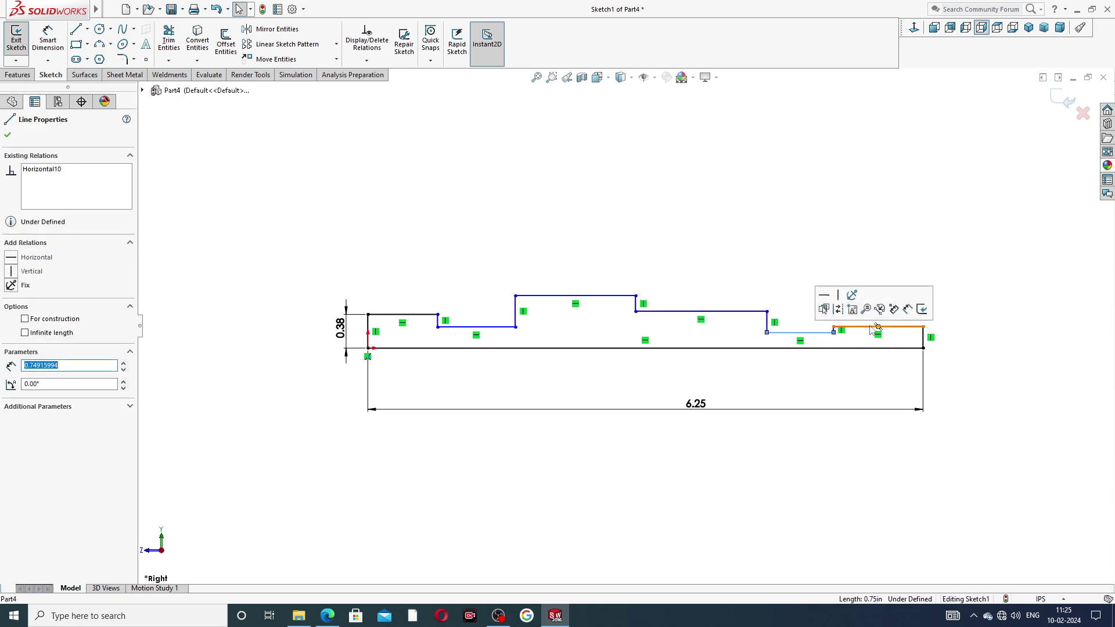
{"action": "left_click_drag", "start_coordinate": [871, 327], "coordinate": [863, 316]}
{"action": "left_click", "coordinate": [863, 249]}
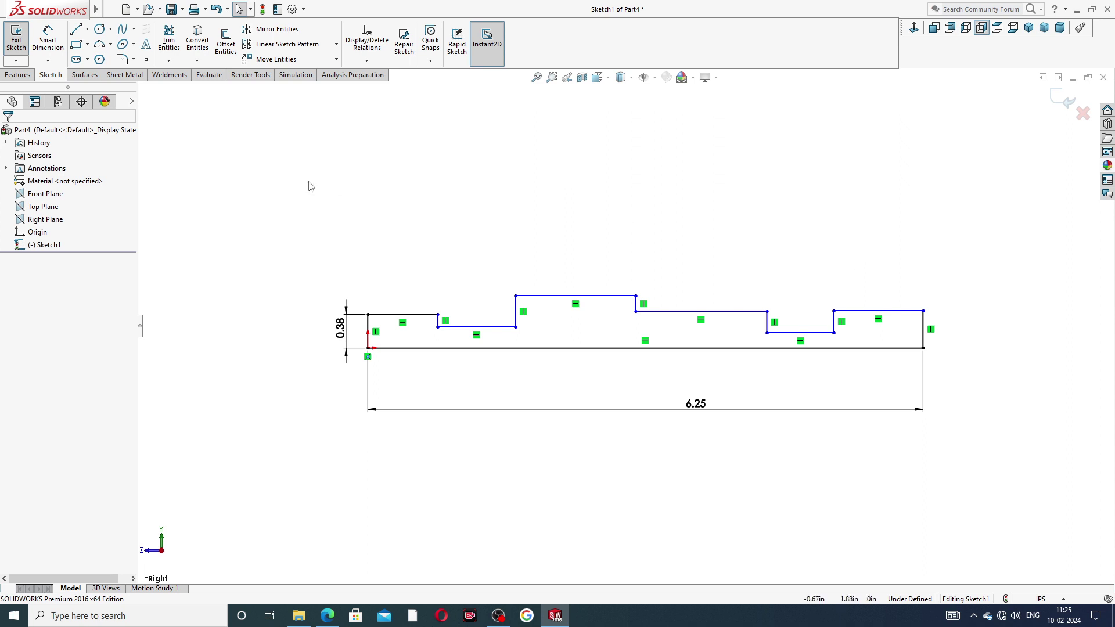
Dimension the length of the head's upper edge as 0.81 in.
{"action": "left_click", "coordinate": [48, 38]}
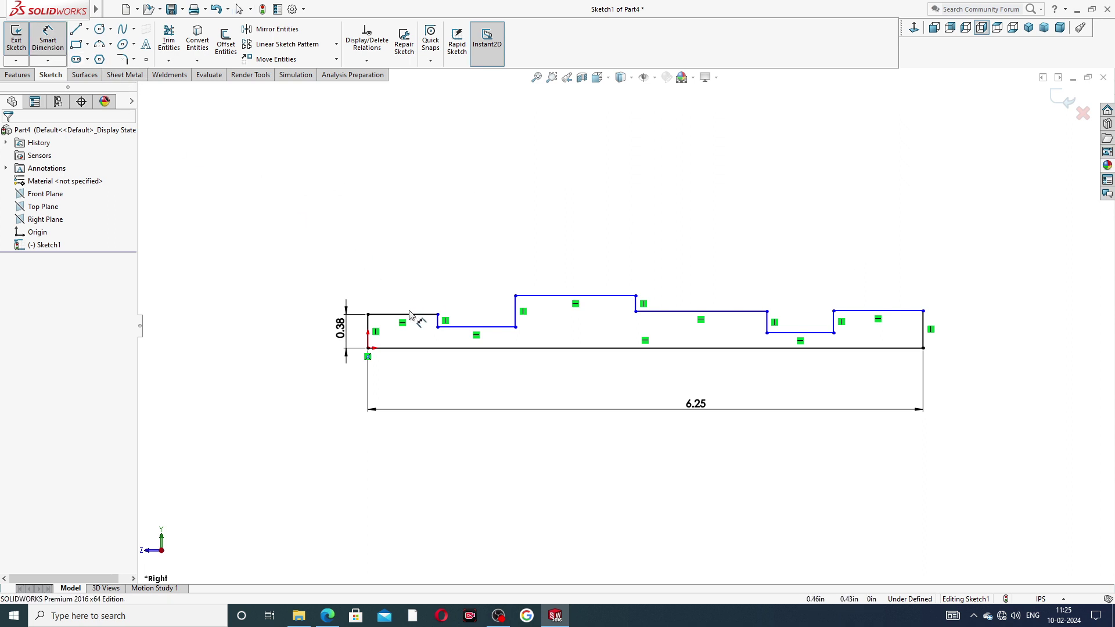
{"action": "left_click", "coordinate": [408, 300]}
{"action": "left_click", "coordinate": [408, 299]}
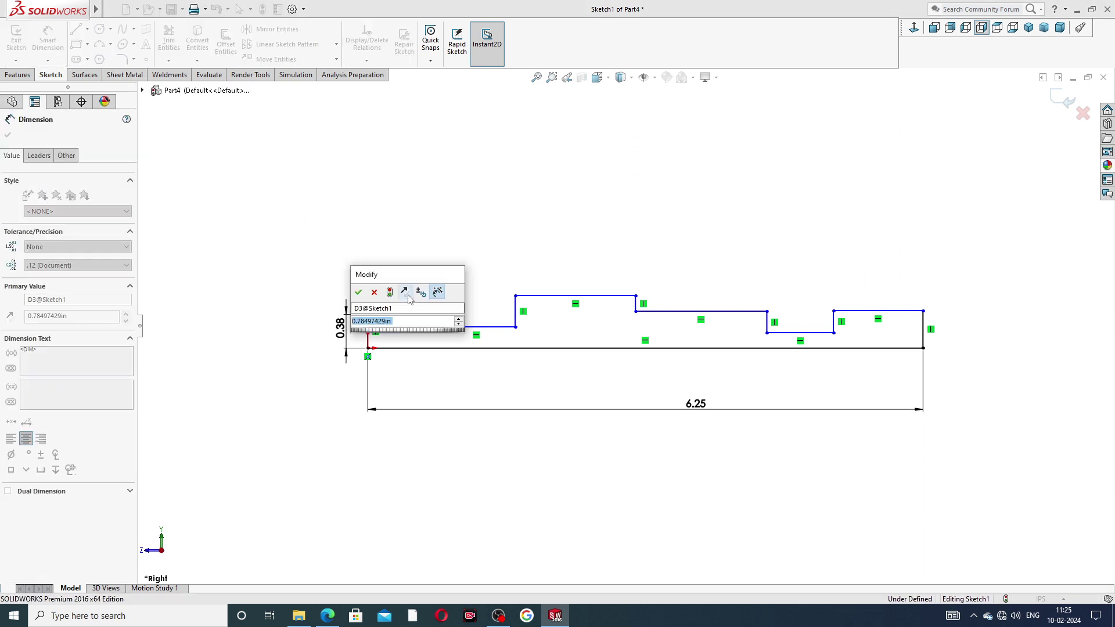
{"action": "type", "text": "0.81"}
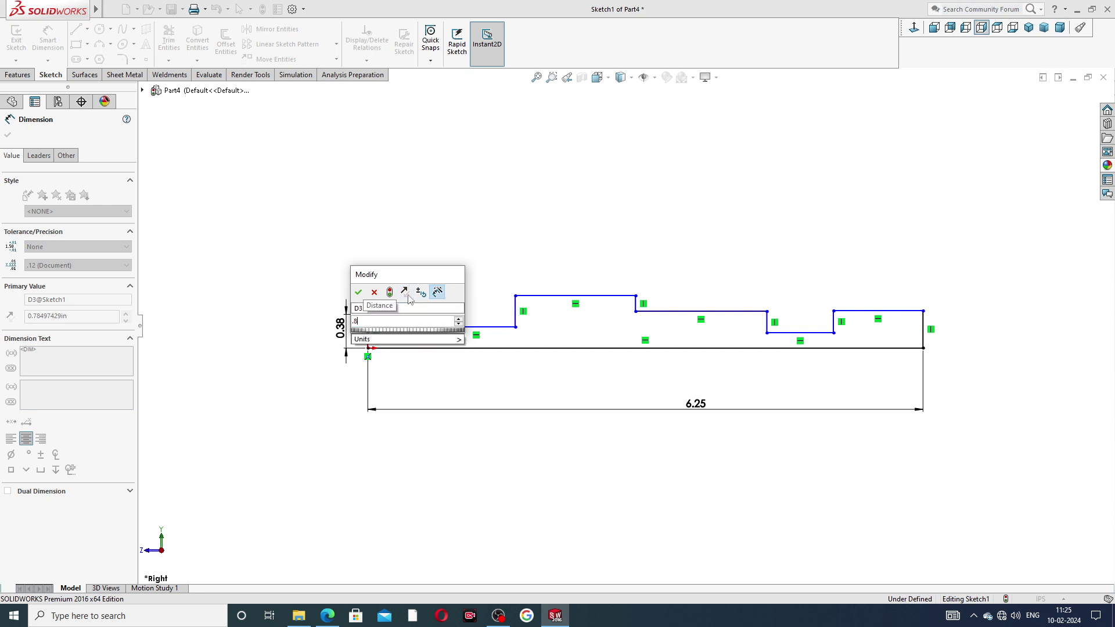
{"action": "key", "text": "Return"}
{"action": "left_click", "coordinate": [420, 250]}
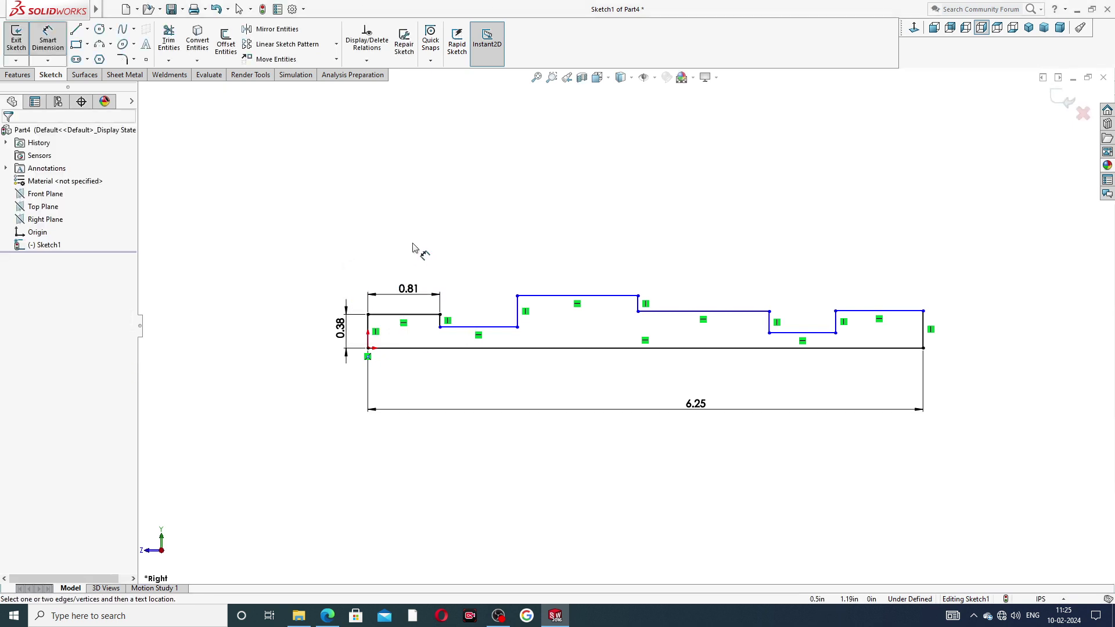
Dimension the neck beside the head as 0.25 in long and 0.25 in above the base line.
{"action": "left_click", "coordinate": [476, 327]}
{"action": "left_click", "coordinate": [469, 312]}
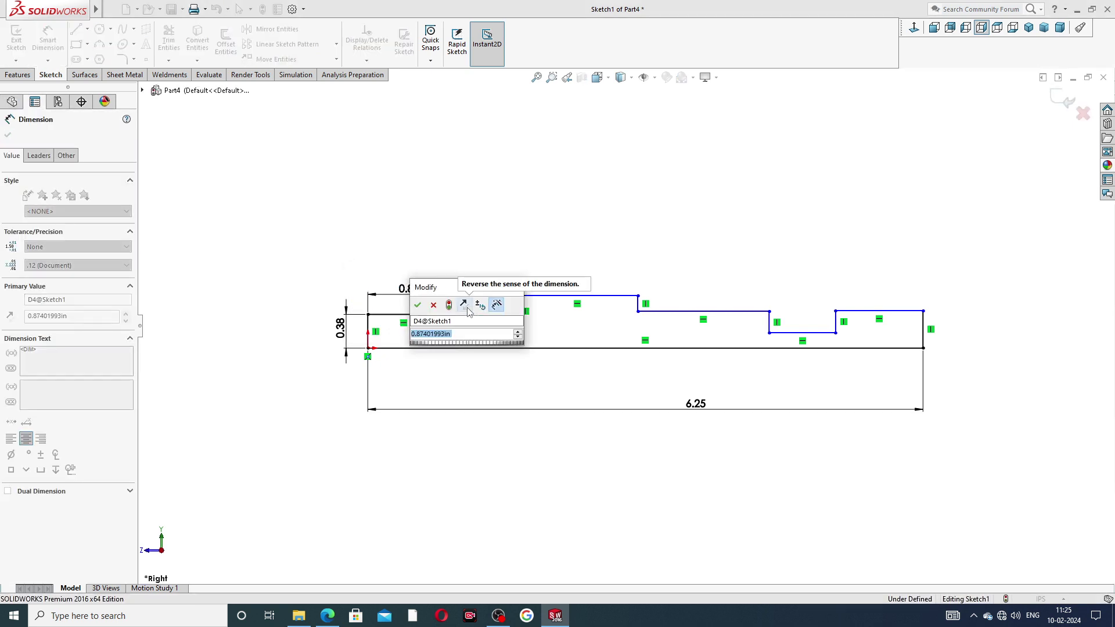
{"action": "type", "text": ".25"}
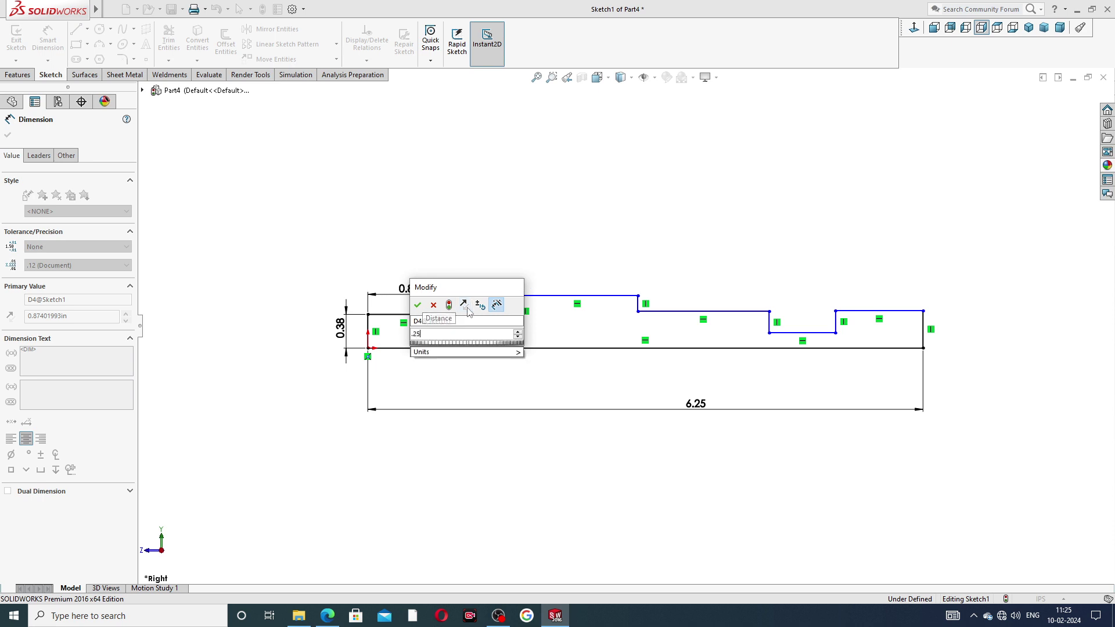
{"action": "key", "text": "Escape"}
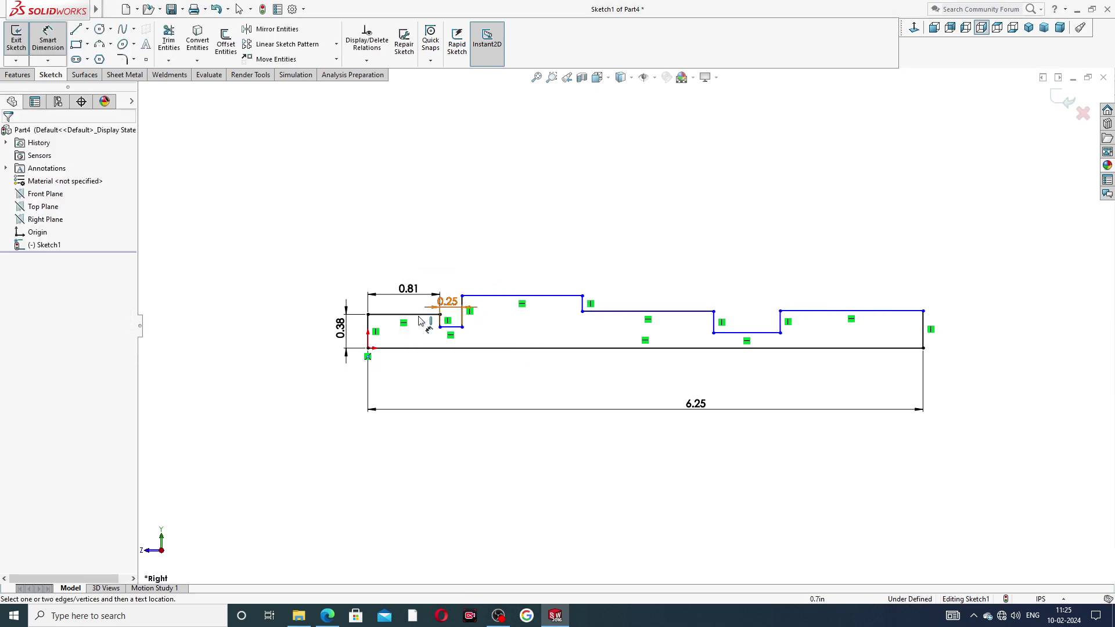
{"action": "left_click", "coordinate": [451, 327]}
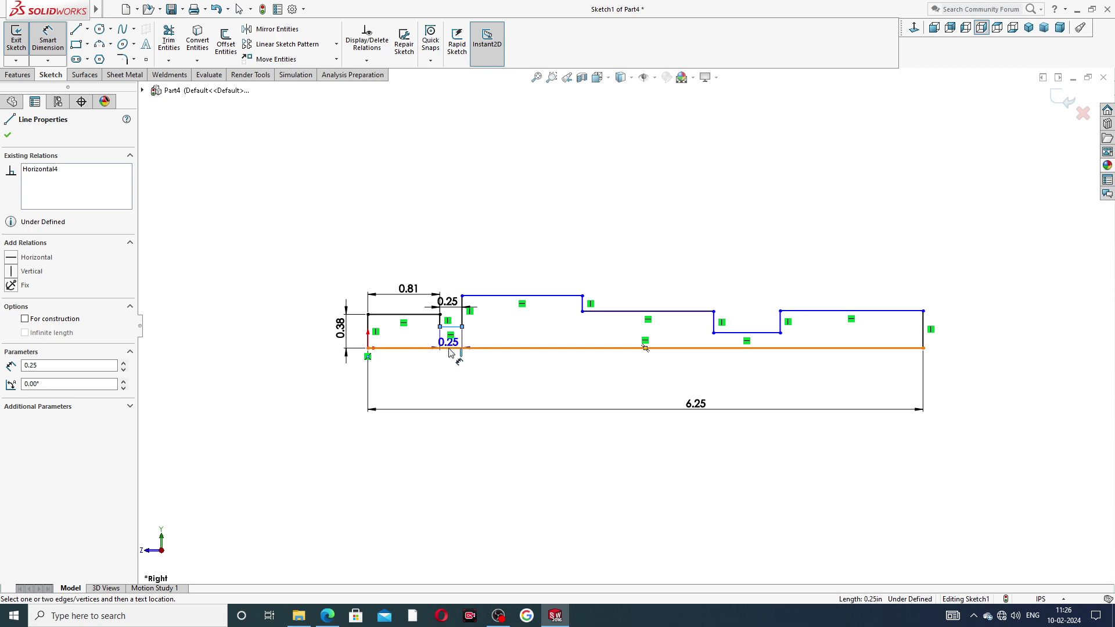
{"action": "left_click", "coordinate": [450, 348]}
{"action": "left_click", "coordinate": [427, 340]}
{"action": "type", "text": "."}
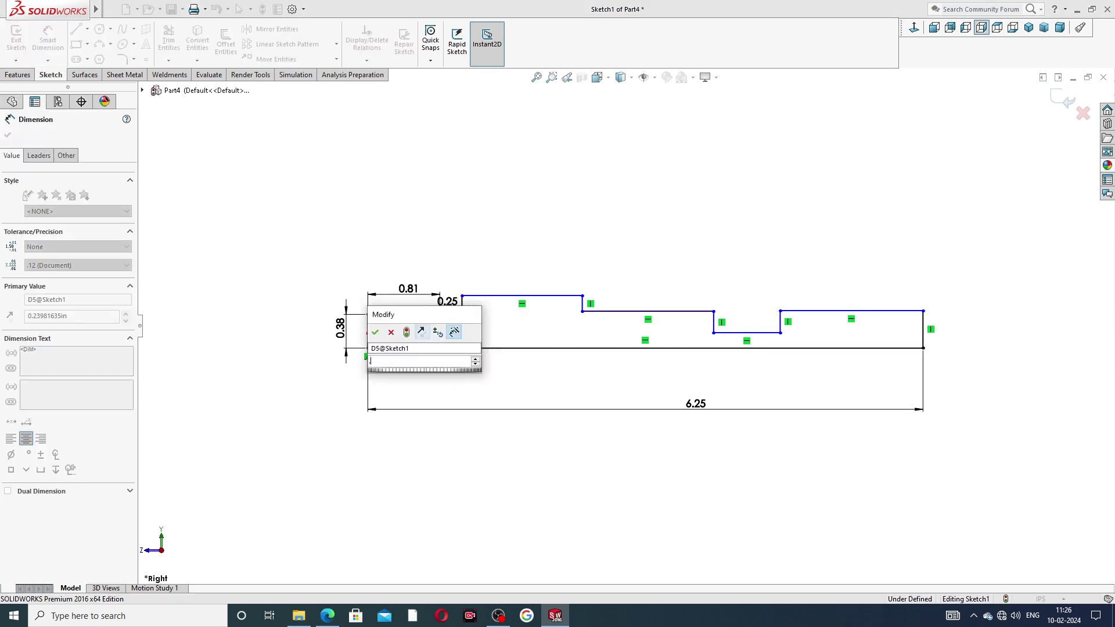
{"action": "type", "text": "25"}
{"action": "key", "text": "Return"}
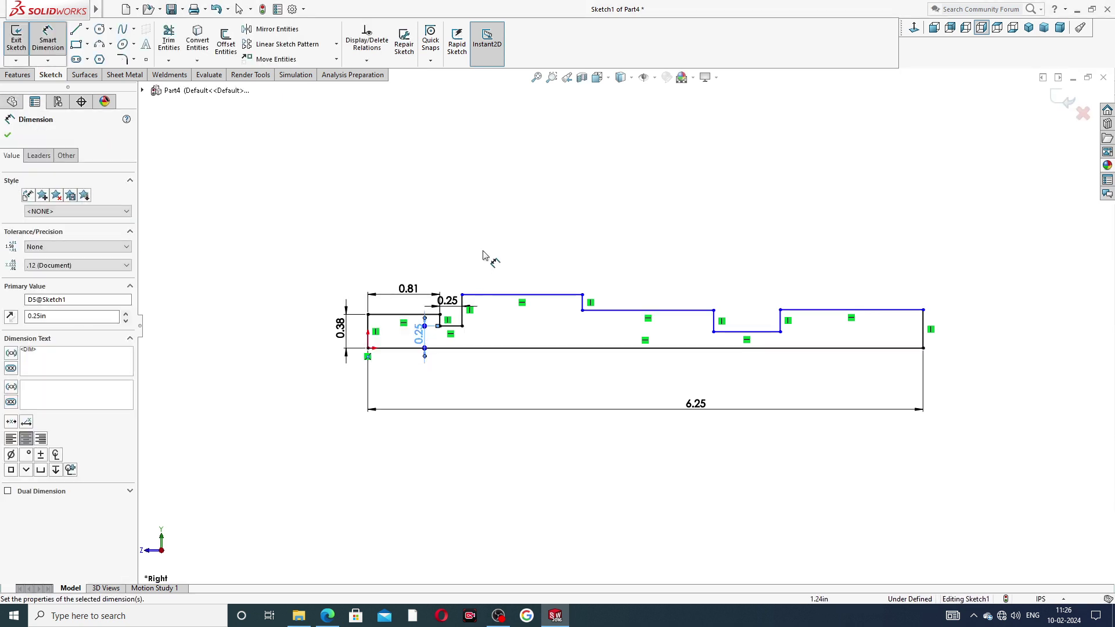
Make the neck edge, the shank edge after the raised section and the end section's upper edge collinear.
{"action": "scroll", "coordinate": [548, 325], "scroll_direction": "down", "scroll_amount": 2}
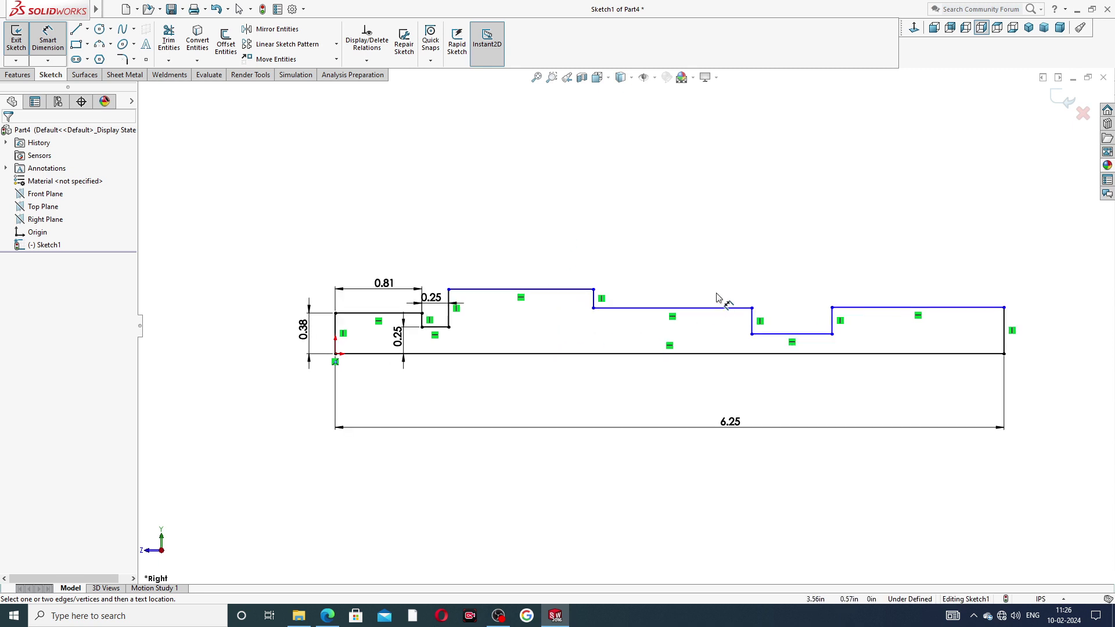
{"action": "right_click", "coordinate": [812, 216]}
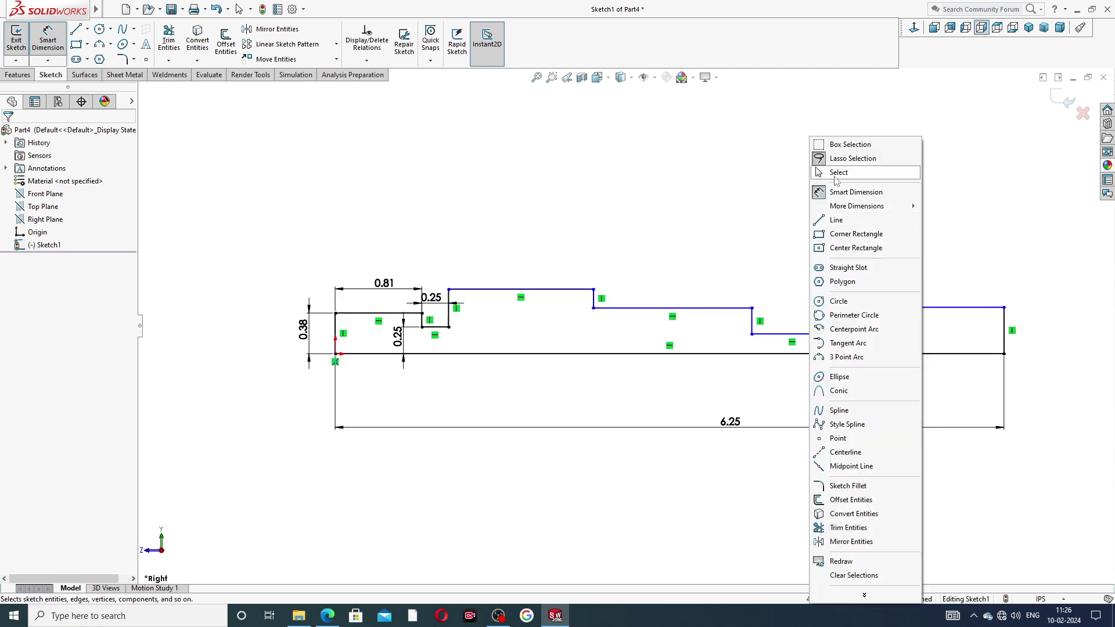
{"action": "left_click", "coordinate": [836, 173]}
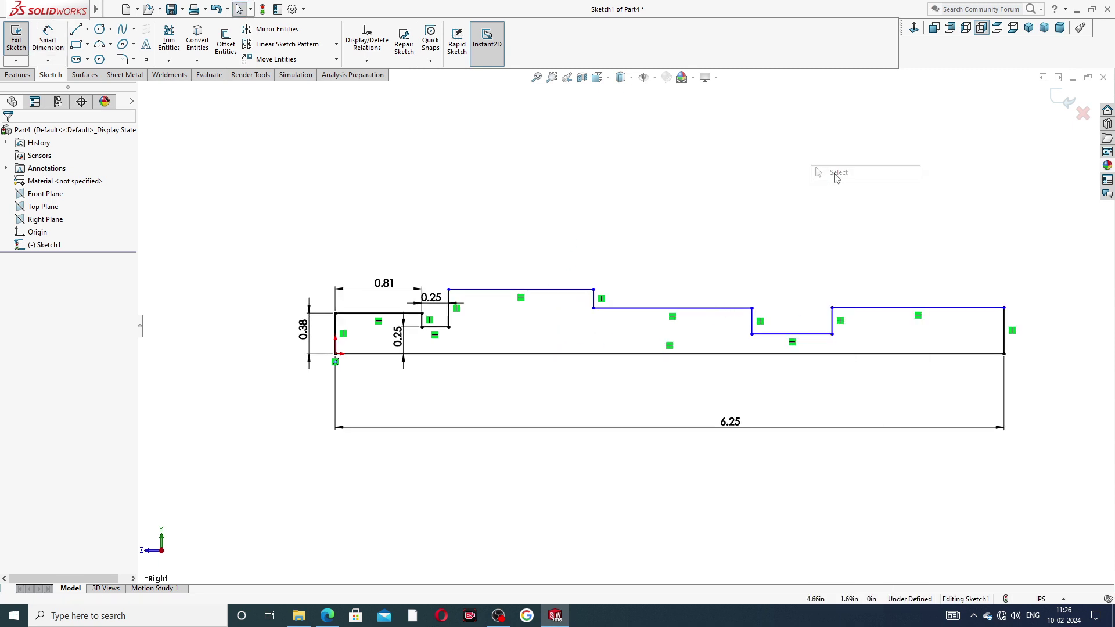
{"action": "left_click", "coordinate": [437, 328]}
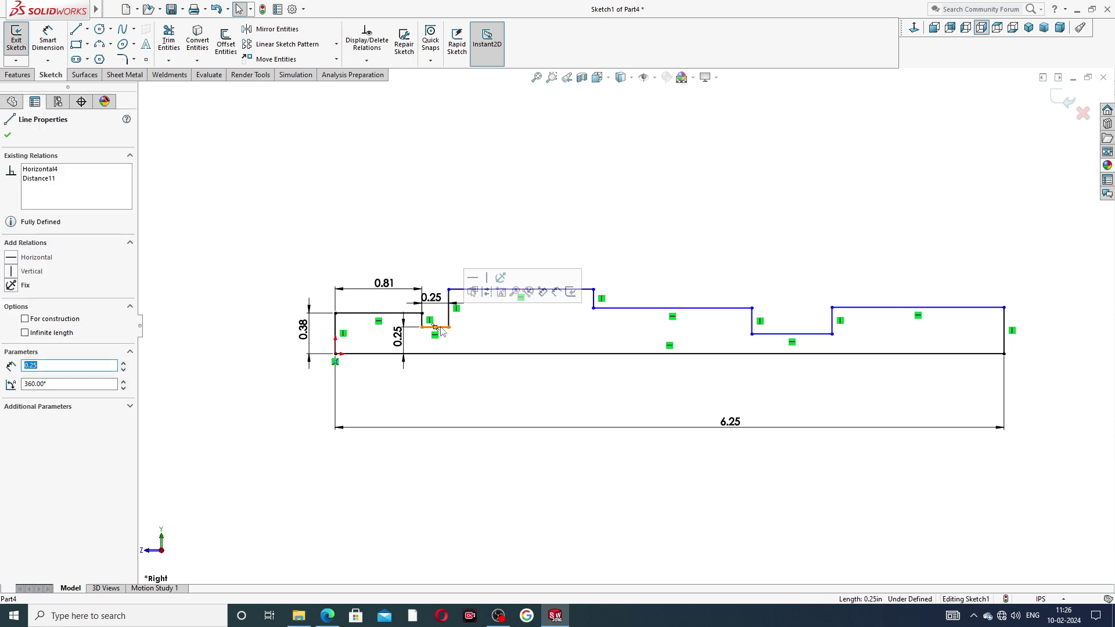
{"action": "left_click", "coordinate": [639, 308], "text": "ctrl"}
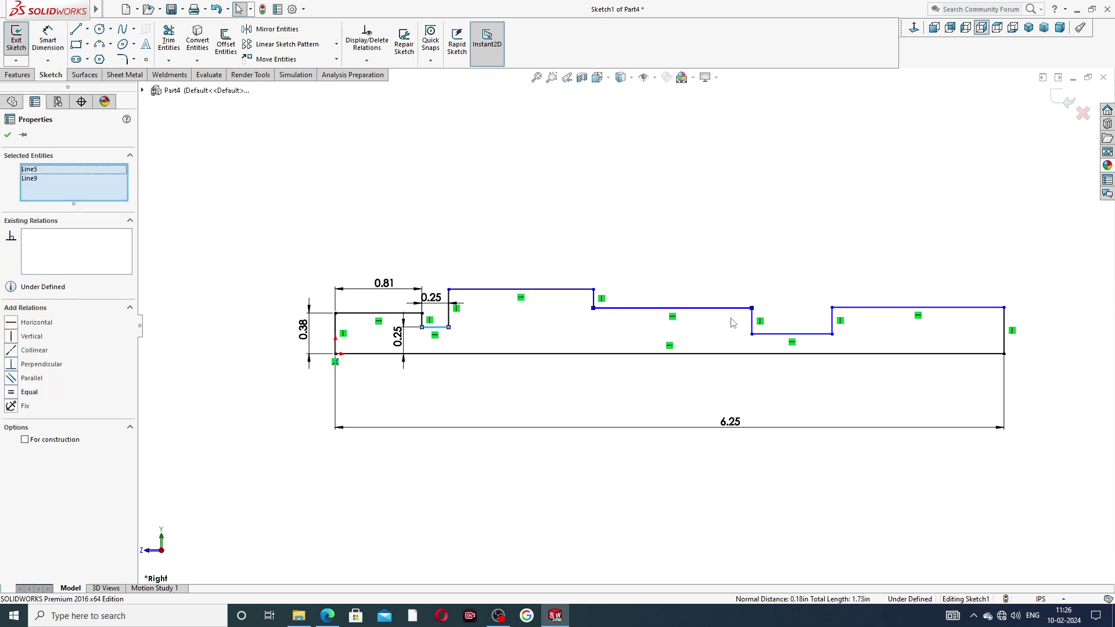
{"action": "left_click", "coordinate": [850, 308], "text": "ctrl"}
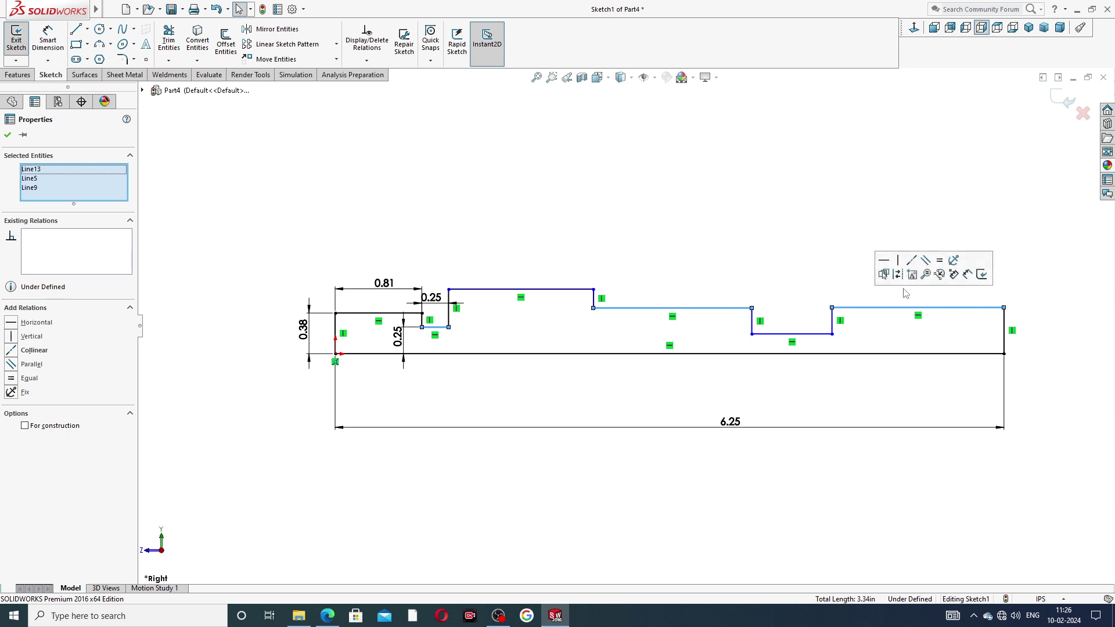
{"action": "left_click", "coordinate": [911, 263]}
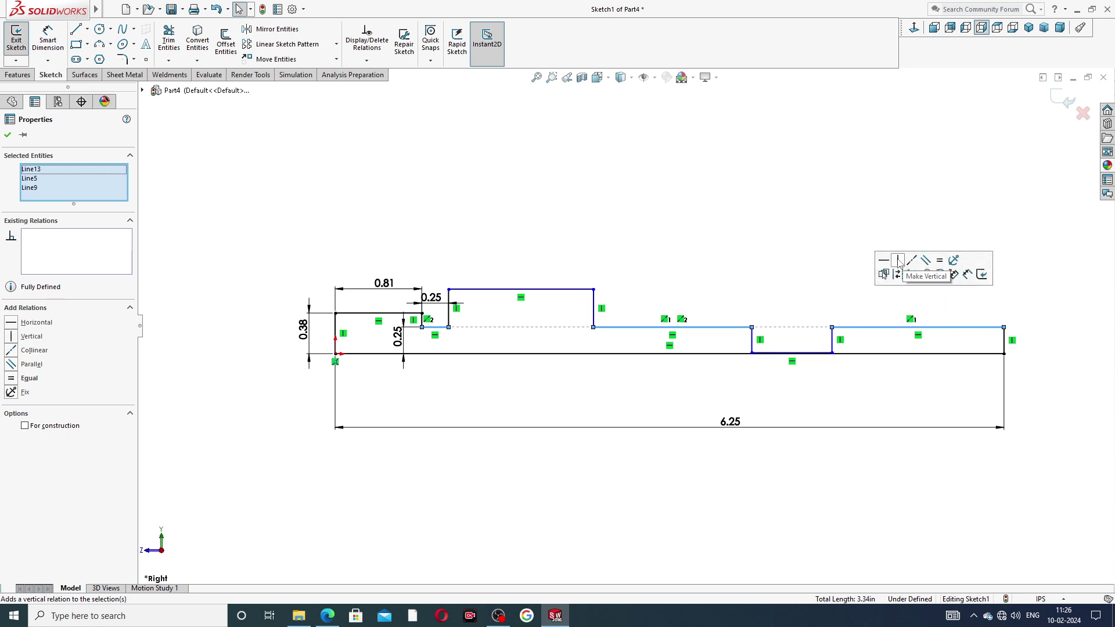
{"action": "left_click", "coordinate": [784, 211]}
Raise the groove floor off the base line so that it lies between the base line and the shank edge.
{"action": "left_click", "coordinate": [780, 354]}
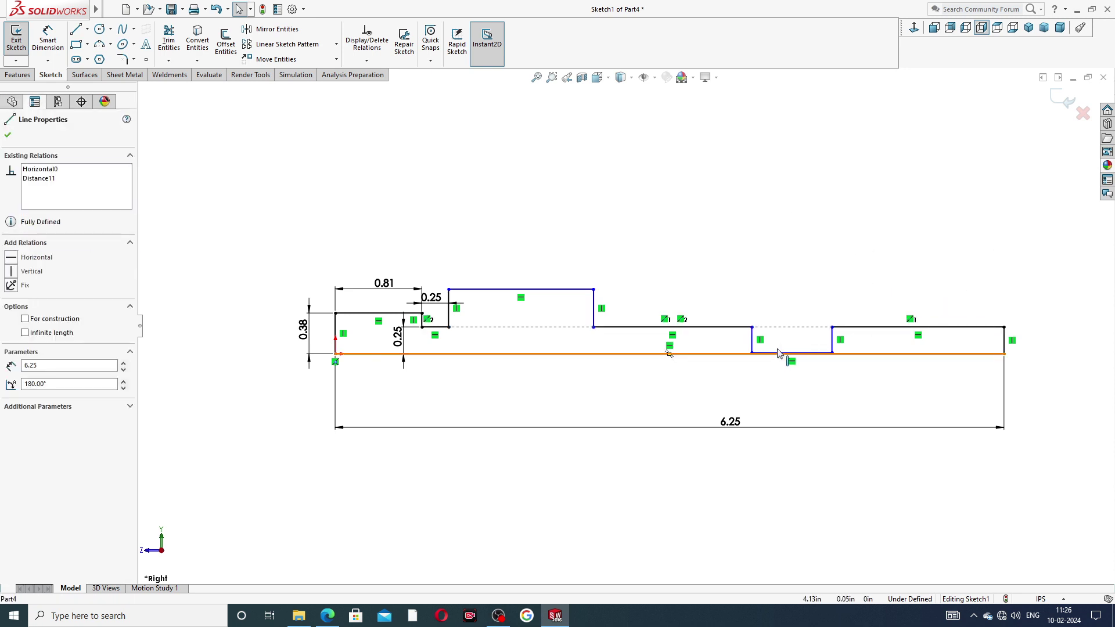
{"action": "key", "text": "Escape"}
{"action": "key", "text": "f"}
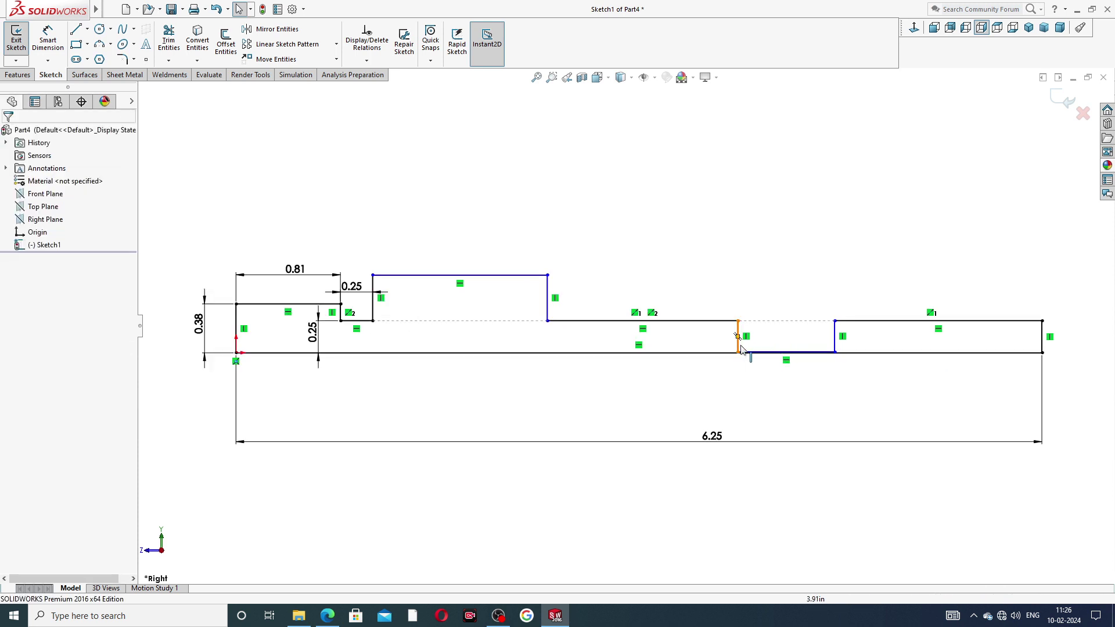
{"action": "left_click", "coordinate": [764, 353]}
{"action": "key", "text": "Escape"}
{"action": "scroll", "coordinate": [781, 357], "scroll_direction": "down", "scroll_amount": 5}
{"action": "left_click_drag", "start_coordinate": [796, 330], "coordinate": [793, 296]}
{"action": "left_click", "coordinate": [775, 214]}
{"action": "scroll", "coordinate": [775, 214], "scroll_direction": "up", "scroll_amount": 5}
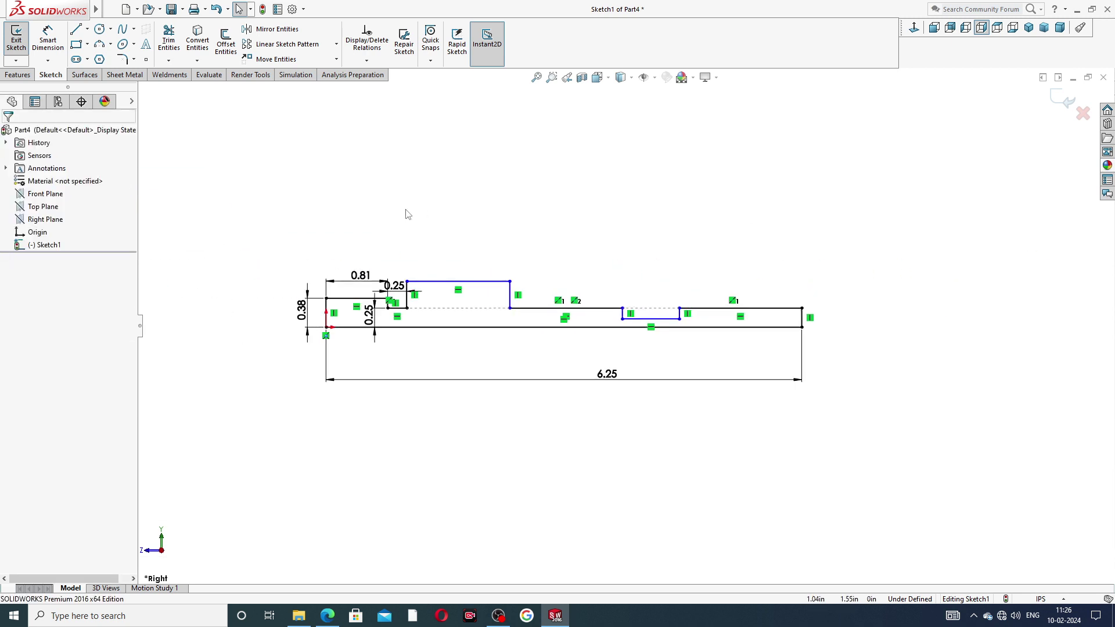
Dimension the length of the end section's upper edge beyond the groove as 0.25 in.
{"action": "left_click", "coordinate": [48, 40]}
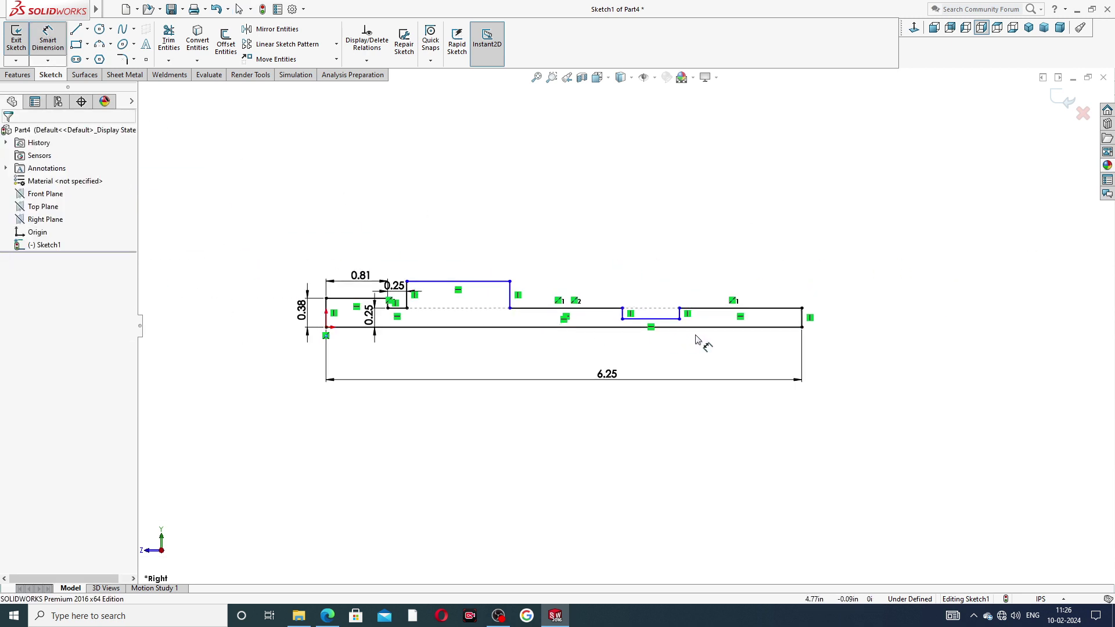
{"action": "scroll", "coordinate": [711, 343], "scroll_direction": "down", "scroll_amount": 3}
{"action": "left_click", "coordinate": [782, 283]}
{"action": "left_click", "coordinate": [778, 261]}
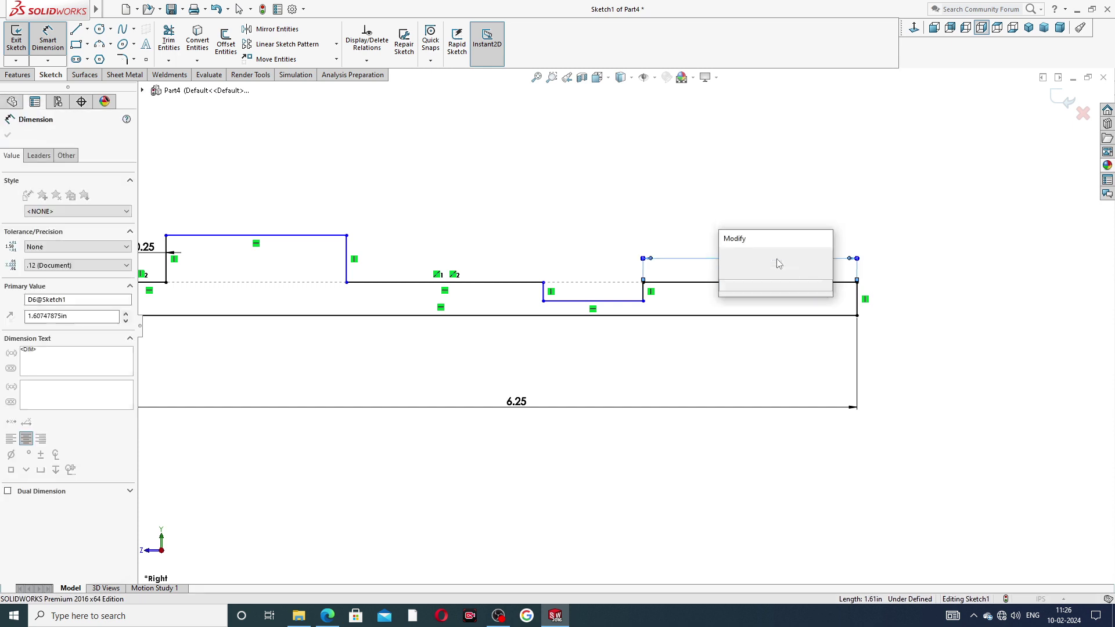
{"action": "type", "text": "0.25"}
{"action": "key", "text": "Return"}
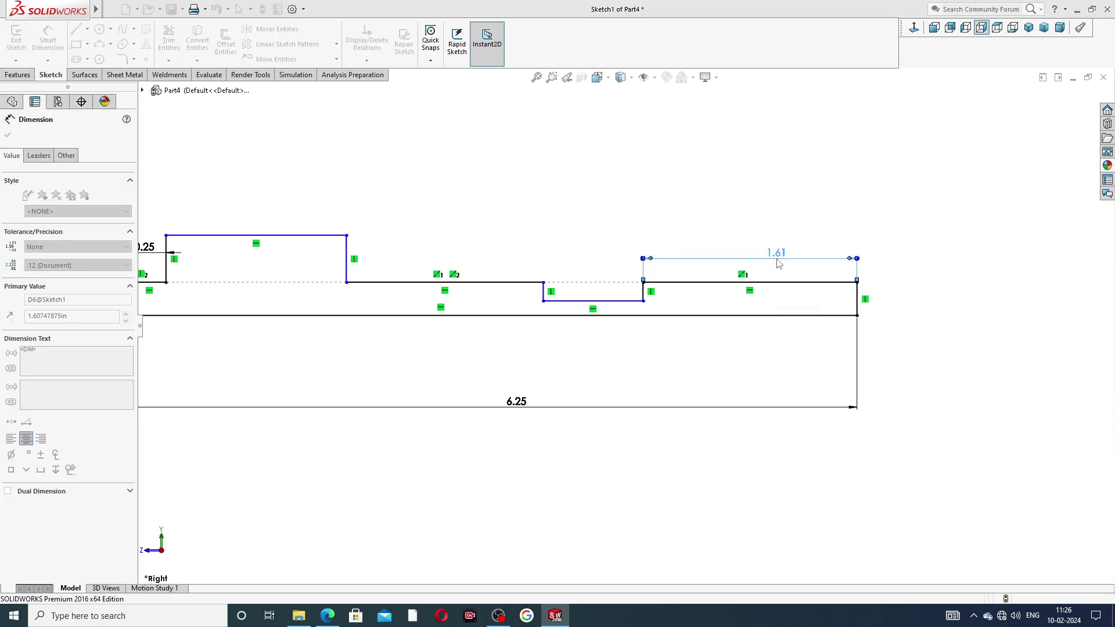
Dimension the width of the groove beside the end section as 0.13 in.
{"action": "left_click", "coordinate": [749, 233]}
{"action": "left_click", "coordinate": [782, 302]}
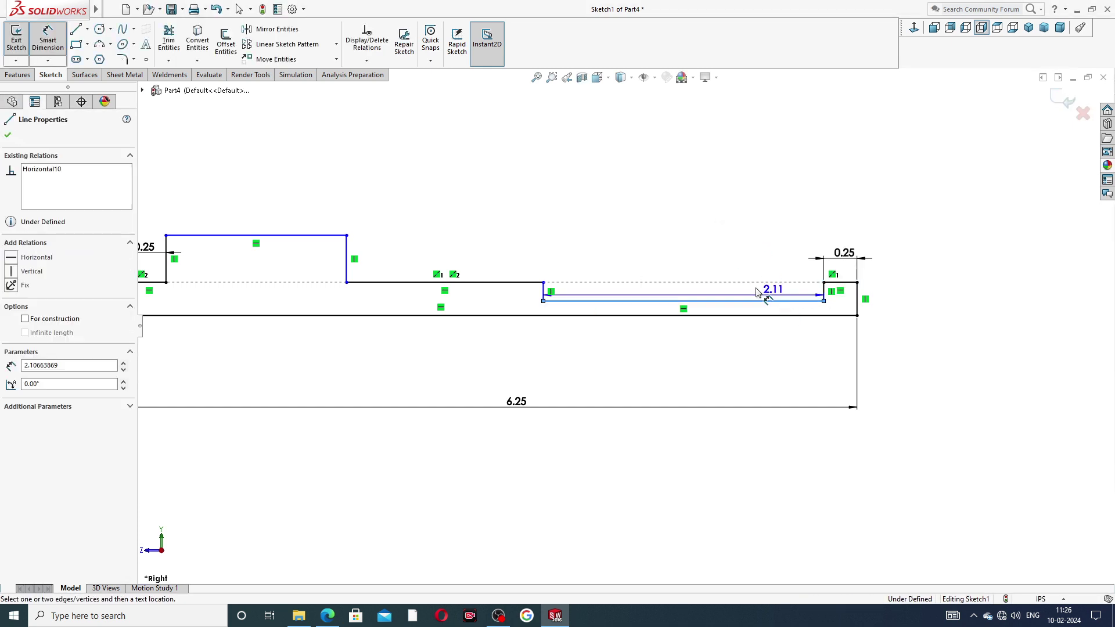
{"action": "left_click", "coordinate": [738, 276]}
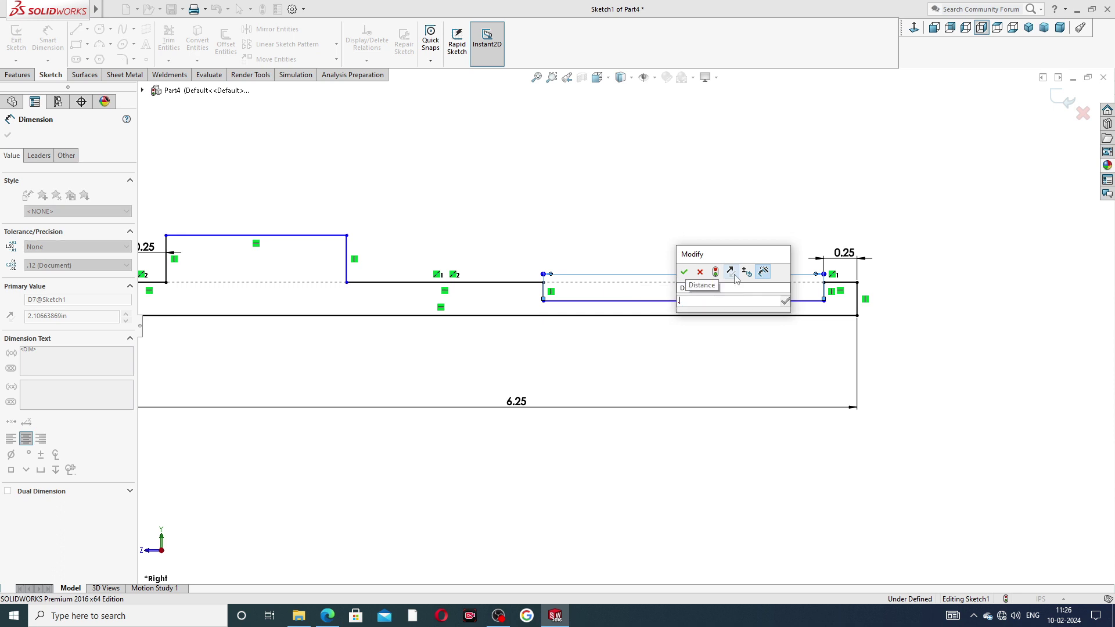
{"action": "type", "text": ".1"}
{"action": "type", "text": "25"}
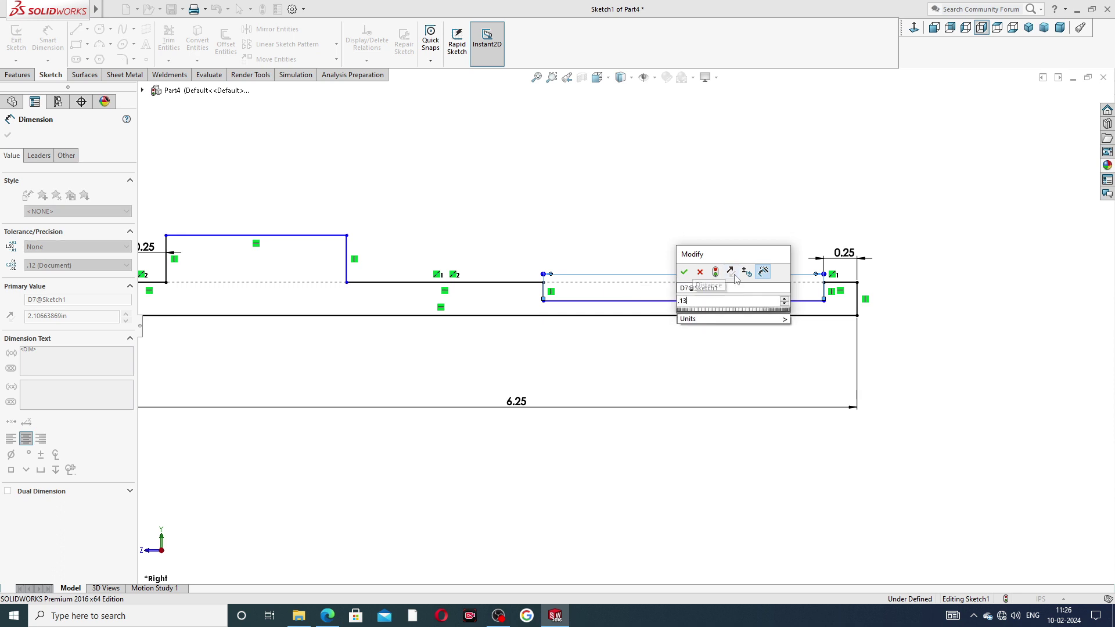
{"action": "key", "text": "Return"}
{"action": "left_click", "coordinate": [714, 252]}
Dimension the groove floor's height above the base line as 0.19 in.
{"action": "scroll", "coordinate": [796, 316], "scroll_direction": "down", "scroll_amount": 2}
{"action": "scroll", "coordinate": [799, 314], "scroll_direction": "down", "scroll_amount": 3}
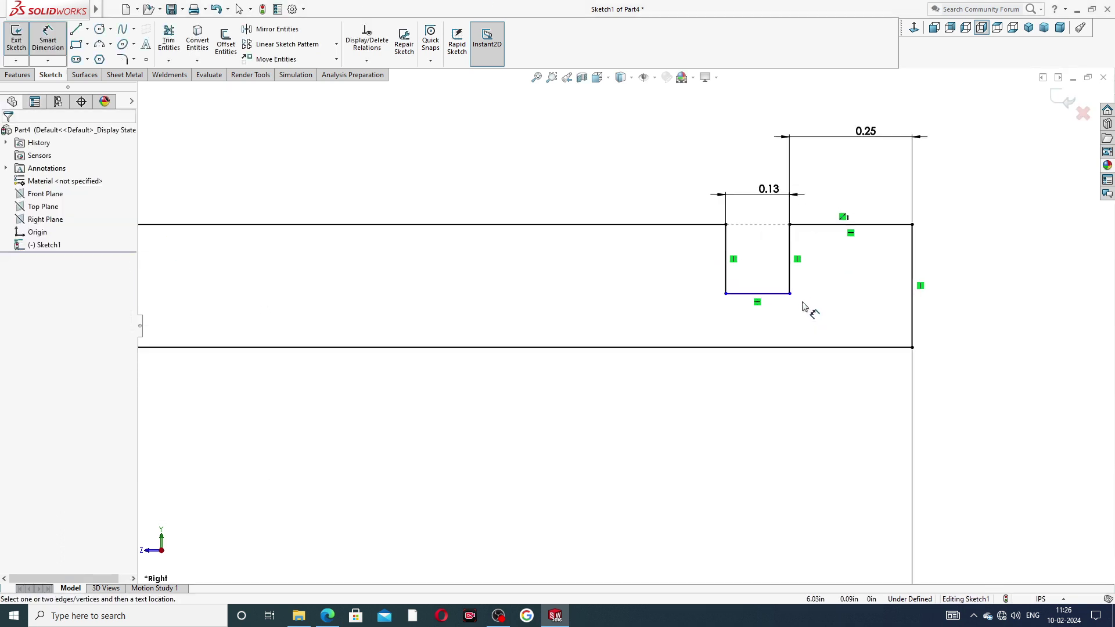
{"action": "left_click", "coordinate": [781, 293]}
{"action": "left_click", "coordinate": [783, 348]}
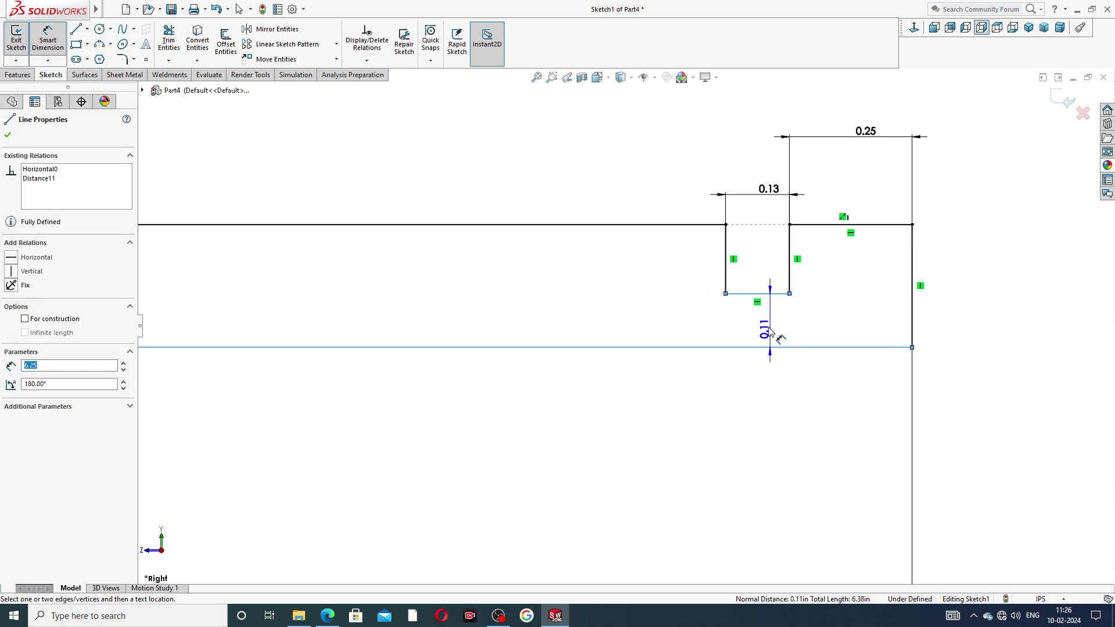
{"action": "left_click", "coordinate": [768, 322]}
{"action": "key", "text": "BackSpace"}
{"action": "type", "text": ".19"}
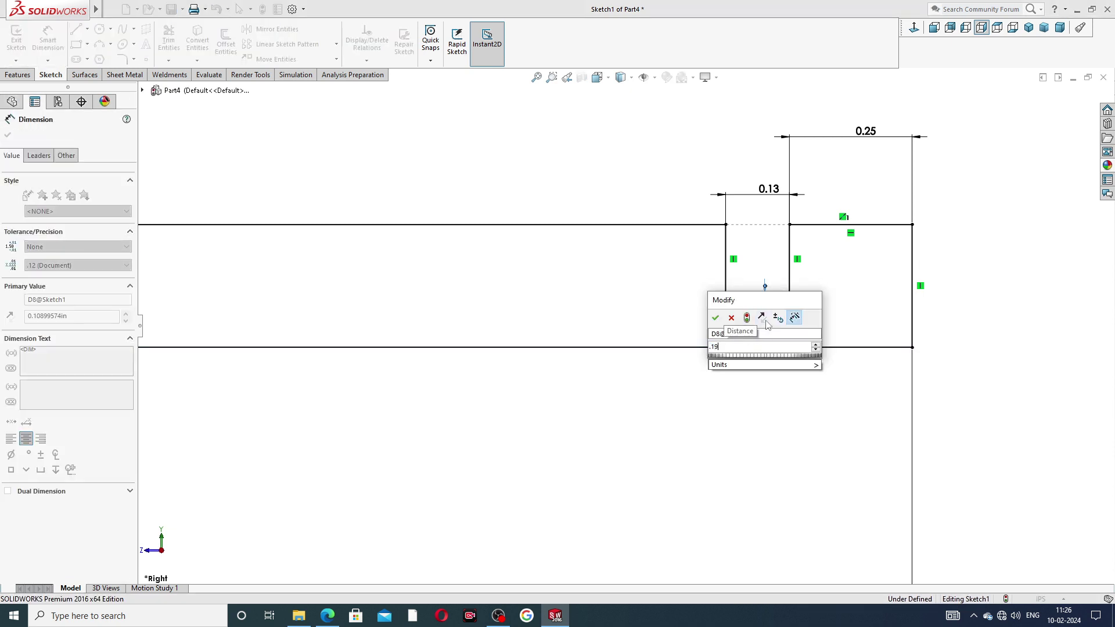
{"action": "key", "text": "Return"}
{"action": "left_click", "coordinate": [952, 311]}
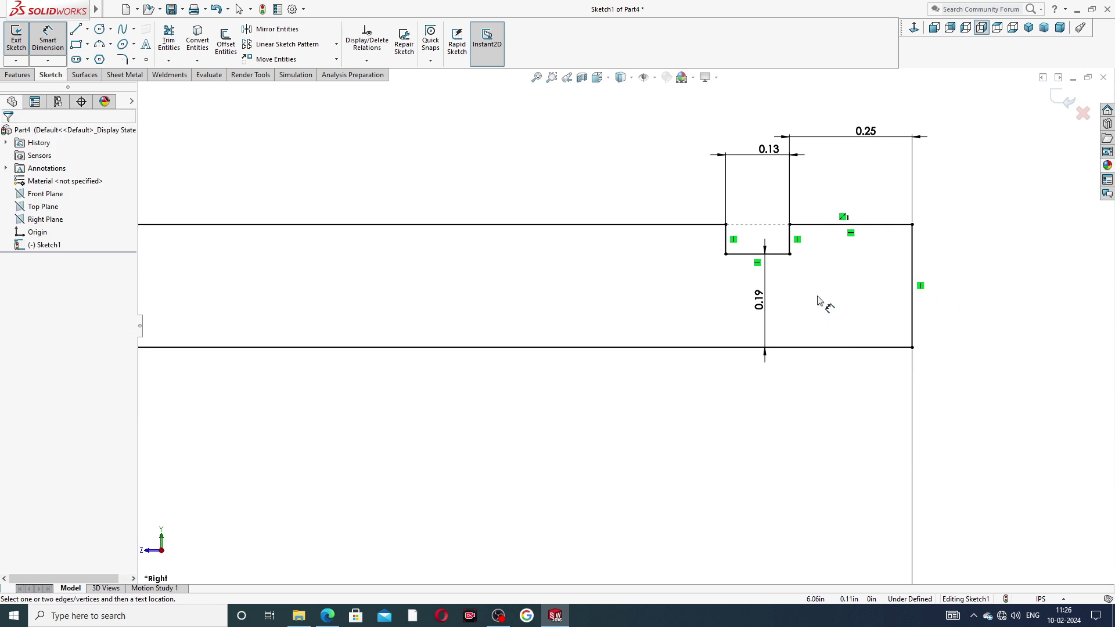
Dimension the length of the raised section's upper edge as 3.94 in.
{"action": "scroll", "coordinate": [801, 326], "scroll_direction": "up", "scroll_amount": 3}
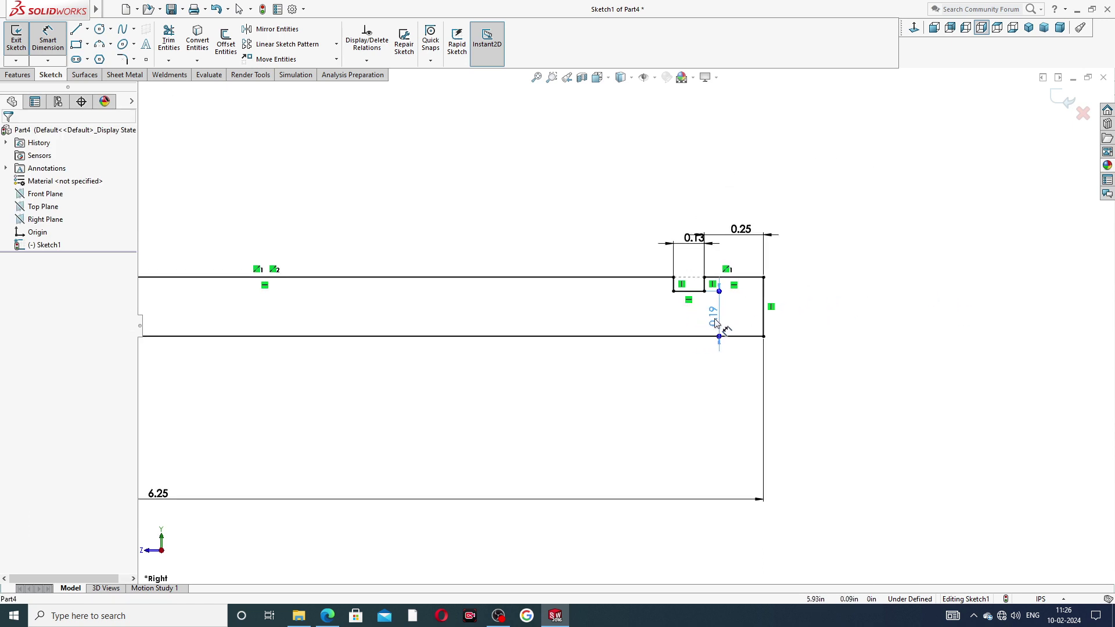
{"action": "scroll", "coordinate": [567, 266], "scroll_direction": "up", "scroll_amount": 4}
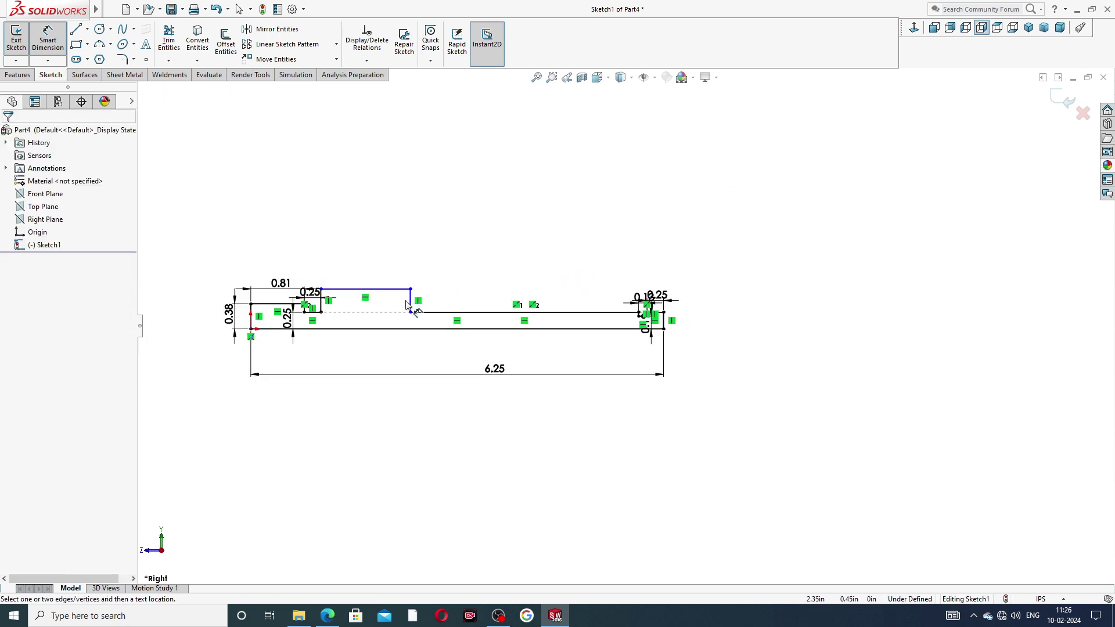
{"action": "scroll", "coordinate": [352, 294], "scroll_direction": "down", "scroll_amount": 2}
{"action": "left_click", "coordinate": [396, 289]}
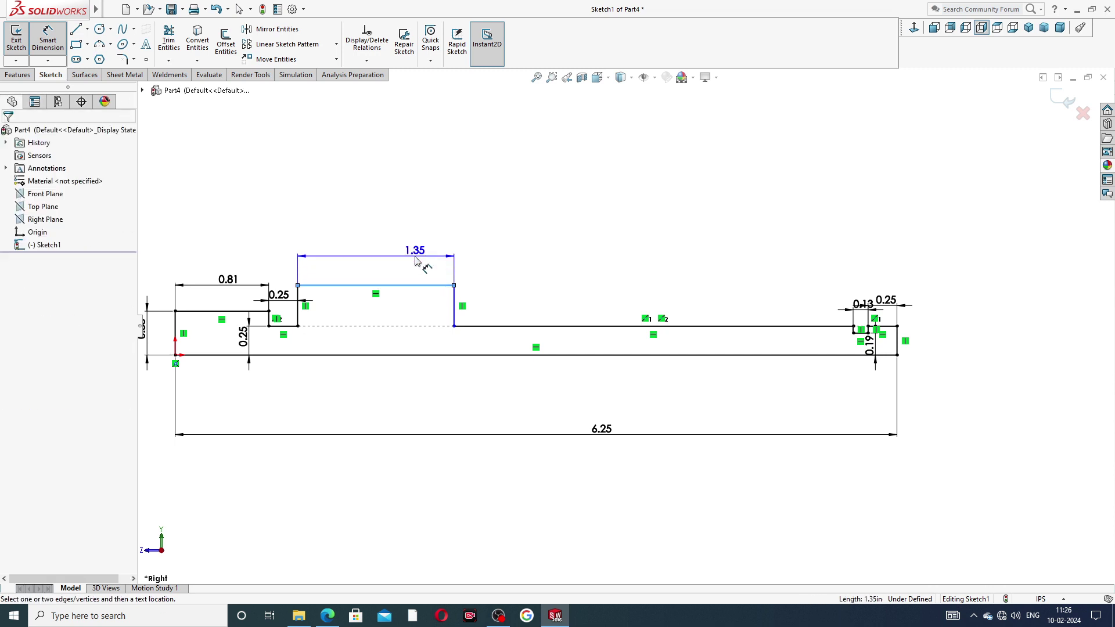
{"action": "left_click", "coordinate": [415, 261]}
{"action": "type", "text": "3.94"}
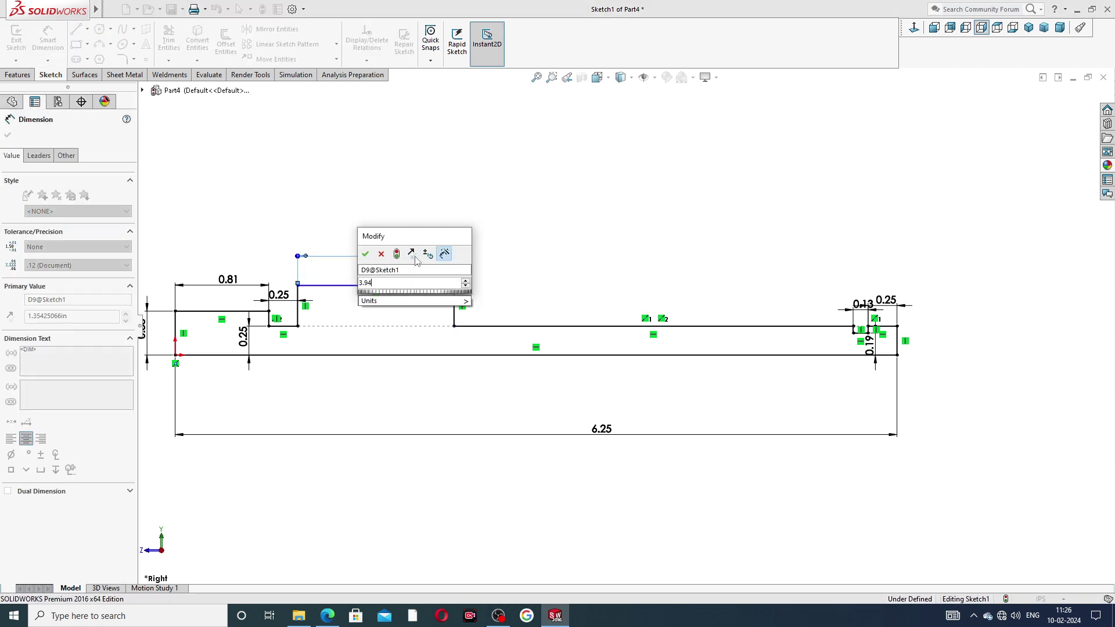
{"action": "key", "text": "Return"}
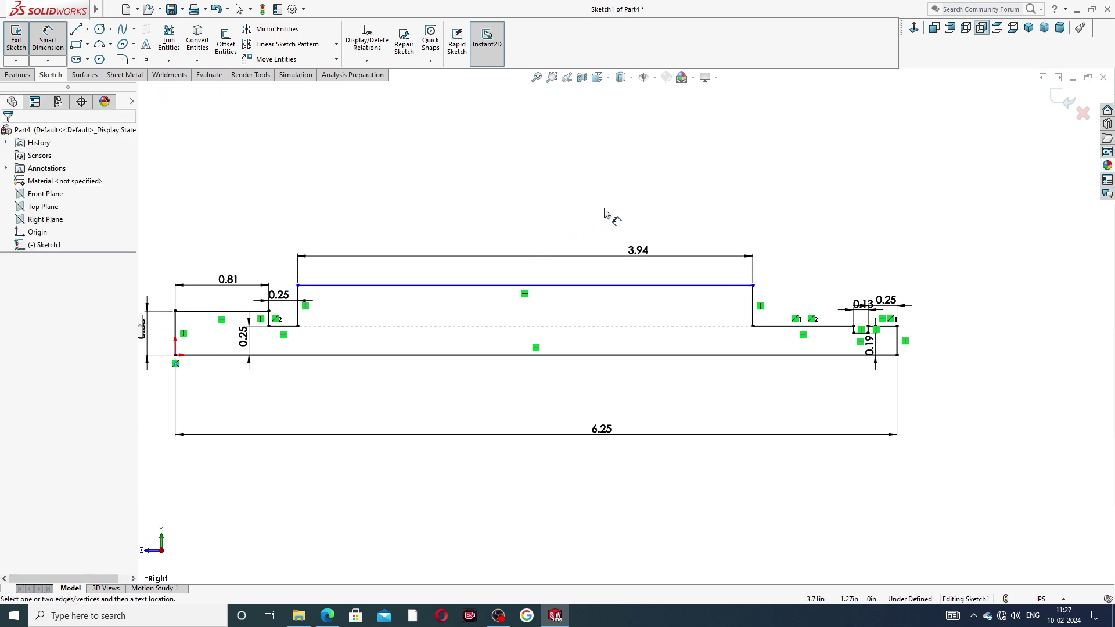
Dimension the raised section's upper edge as 0.34 in above the base line and end dimensioning.
{"action": "left_click", "coordinate": [607, 285]}
{"action": "left_click", "coordinate": [609, 354]}
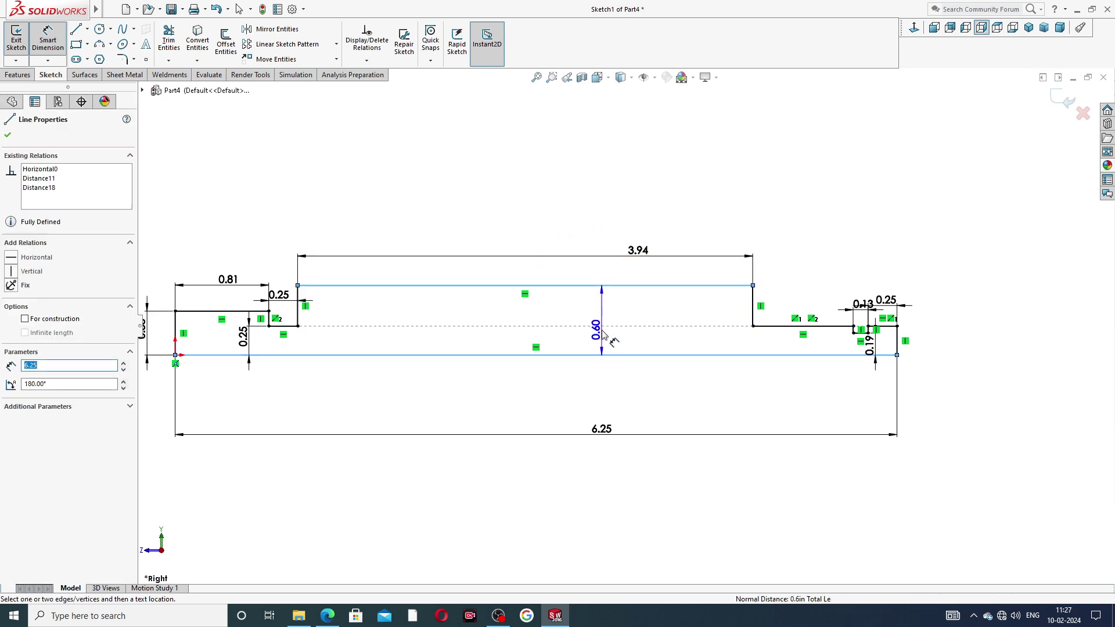
{"action": "left_click", "coordinate": [602, 322]}
{"action": "type", "text": ".34"}
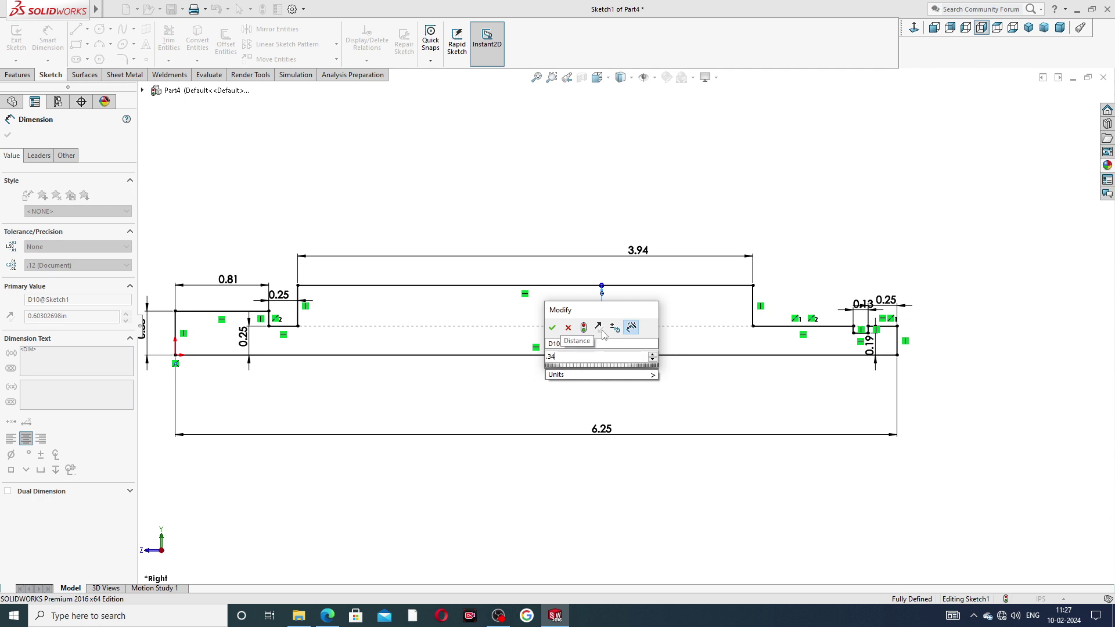
{"action": "key", "text": "Return"}
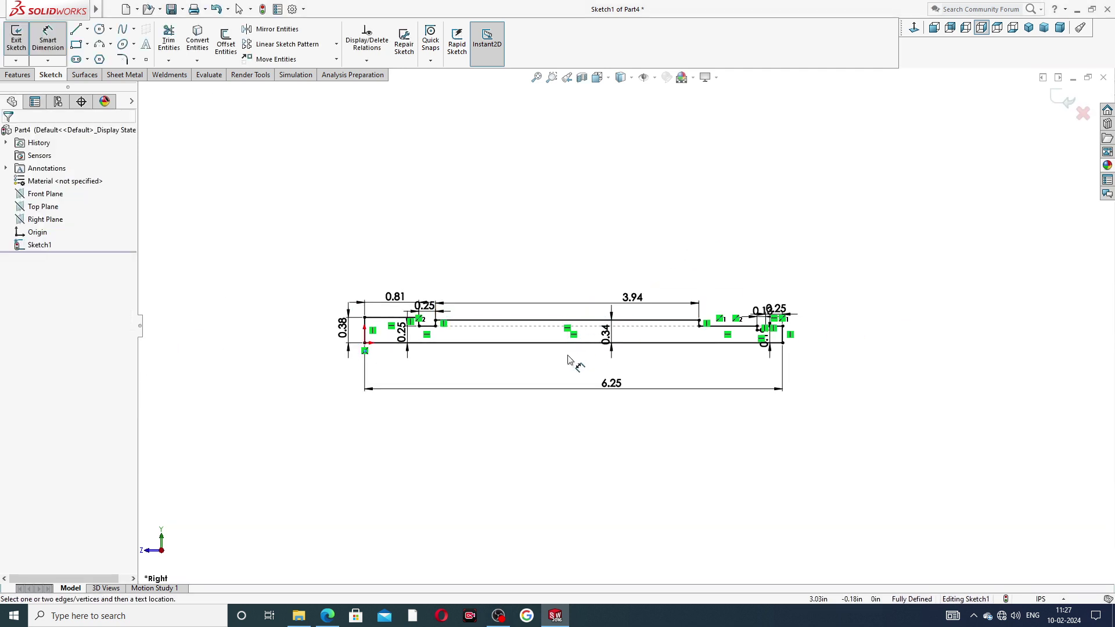
{"action": "key", "text": "f"}
{"action": "right_click", "coordinate": [552, 203]}
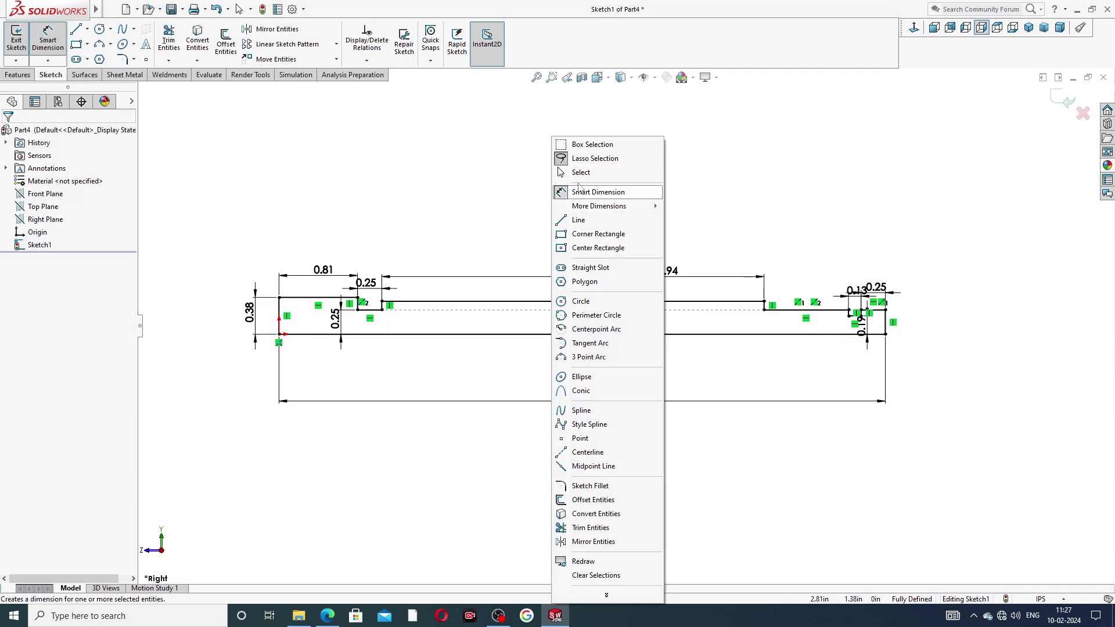
{"action": "left_click", "coordinate": [572, 173]}
Check the sketch against the vice screw PDF drawing in the browser, and reposition the crowded dimensions in SOLIDWORKS clear of each other.
{"action": "left_click", "coordinate": [329, 615]}
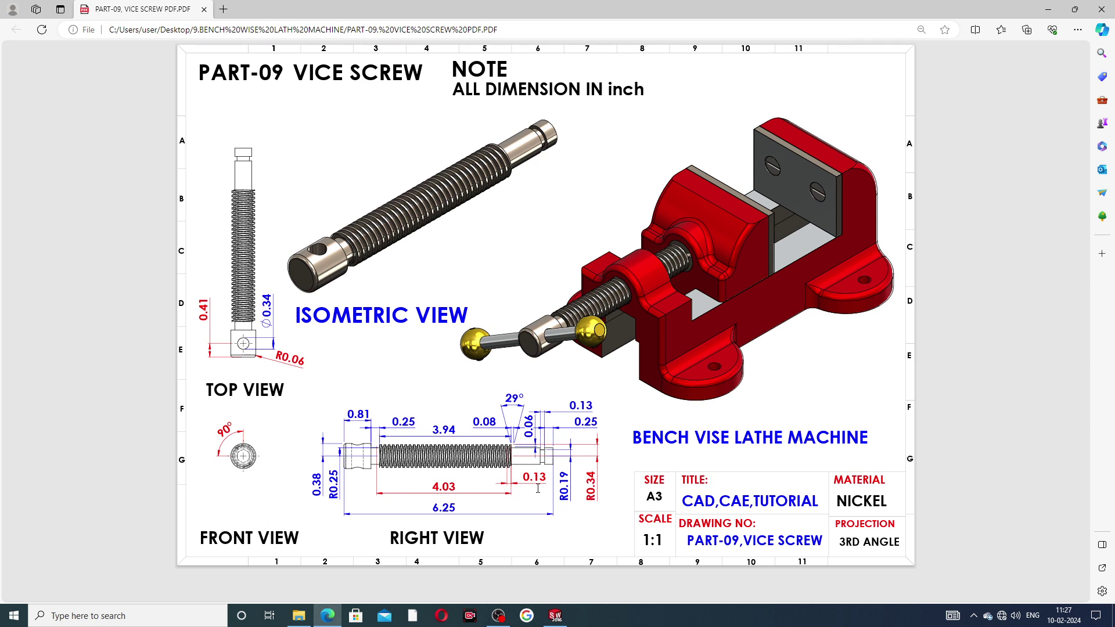
{"action": "left_click", "coordinate": [555, 615]}
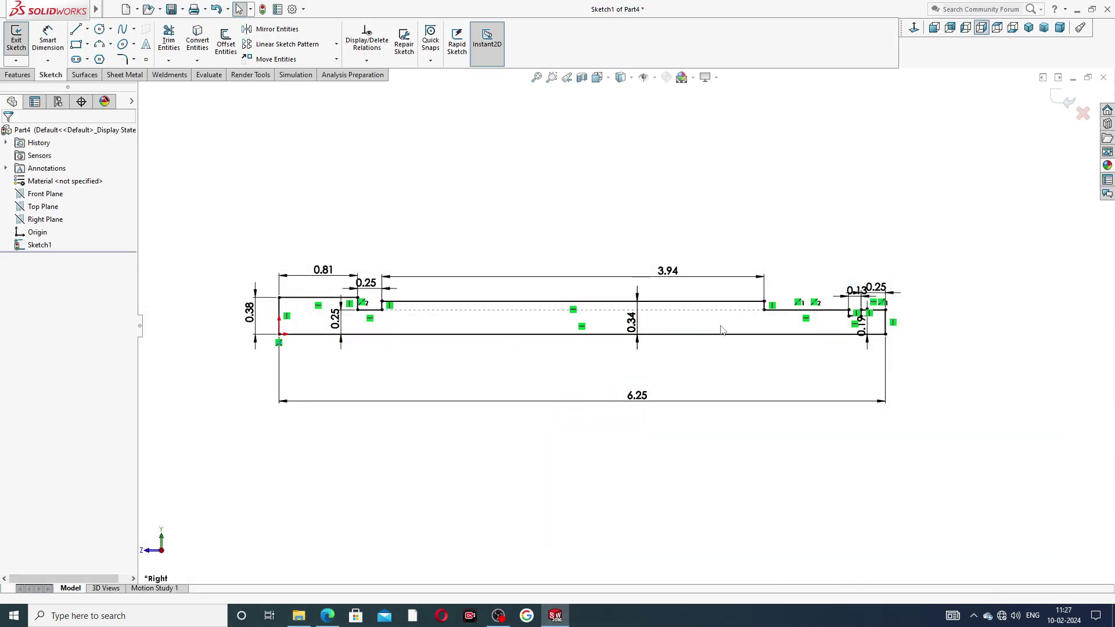
{"action": "left_click_drag", "start_coordinate": [879, 289], "coordinate": [822, 278]}
{"action": "left_click_drag", "start_coordinate": [861, 324], "coordinate": [915, 355]}
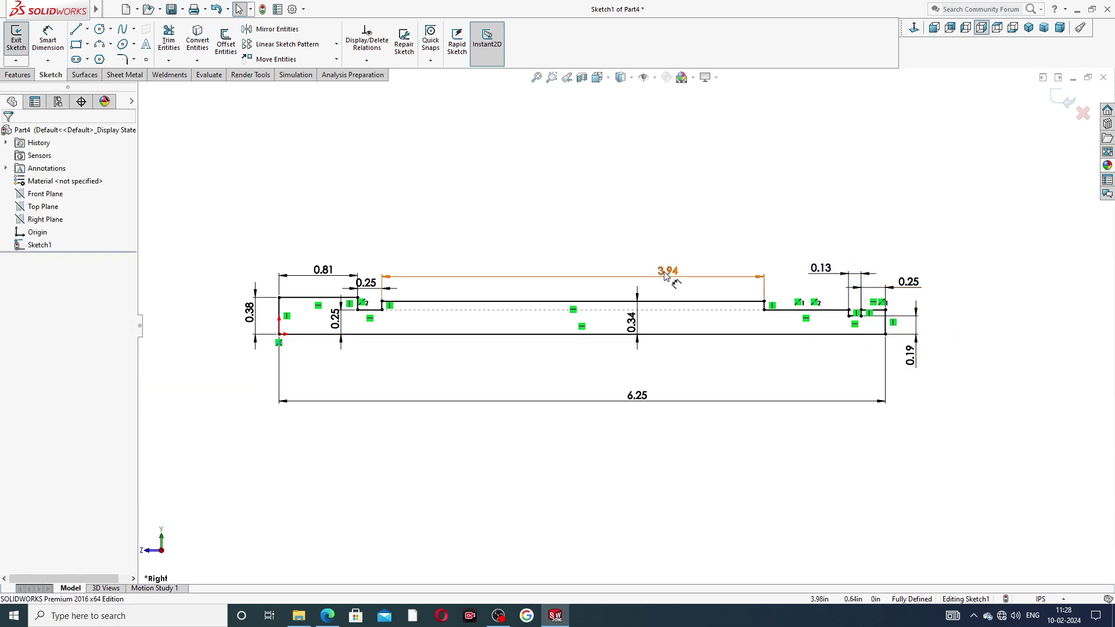
{"action": "left_click_drag", "start_coordinate": [666, 275], "coordinate": [576, 271]}
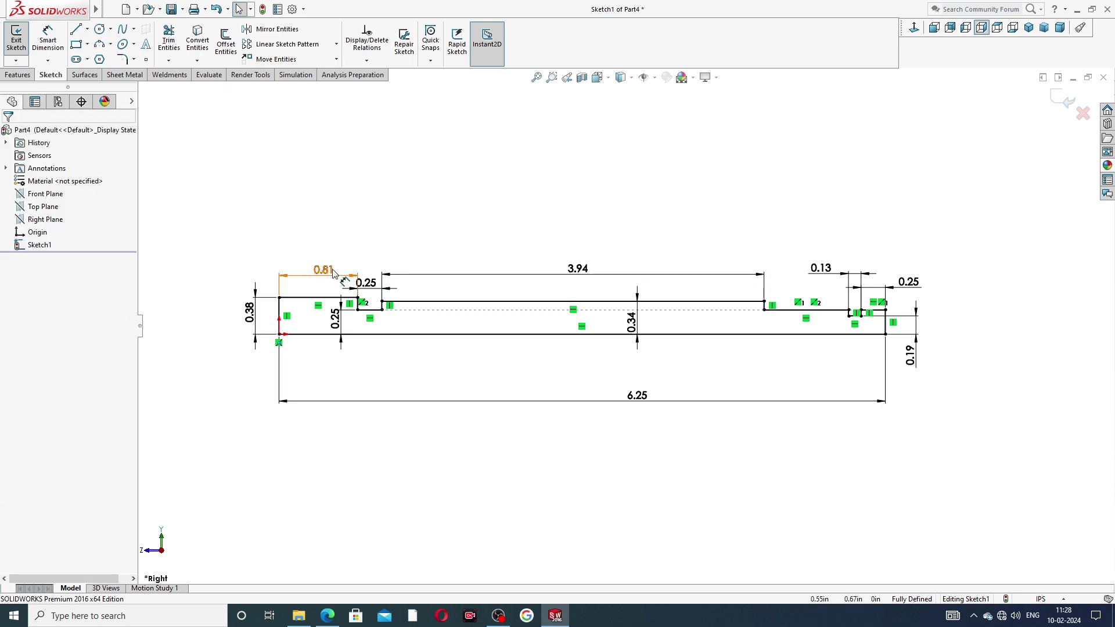
{"action": "left_click_drag", "start_coordinate": [334, 273], "coordinate": [414, 252]}
{"action": "left_click", "coordinate": [459, 230]}
{"action": "left_click_drag", "start_coordinate": [336, 319], "coordinate": [328, 318]}
{"action": "left_click_drag", "start_coordinate": [636, 399], "coordinate": [548, 377]}
{"action": "left_click", "coordinate": [714, 443]}
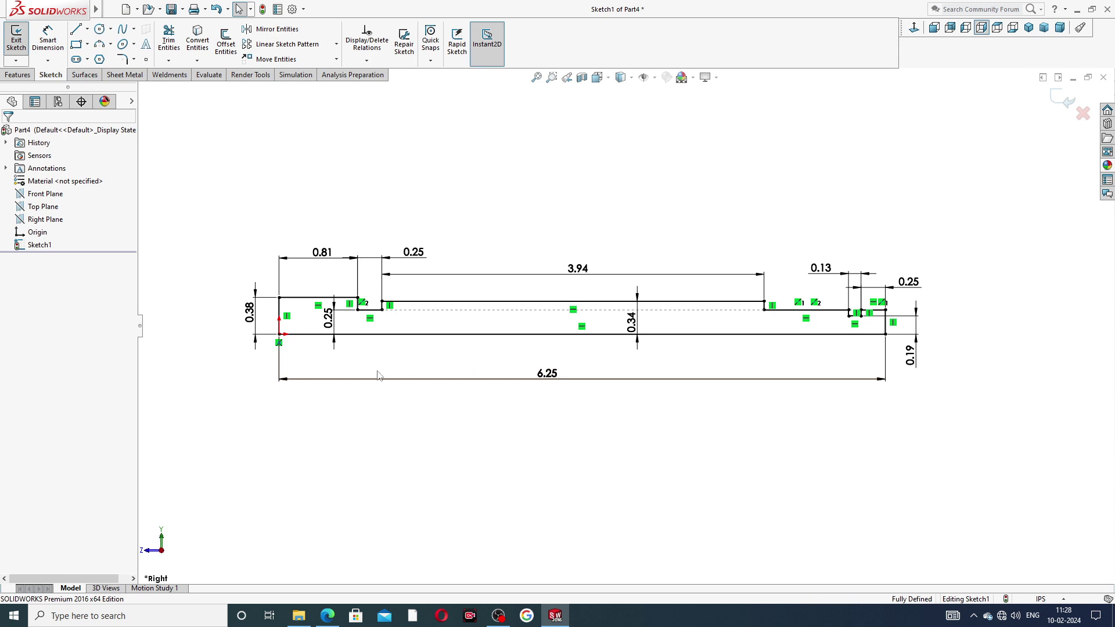
Revolve the stepped profile 360 degrees about its 6.25 in base line as a solid boss.
{"action": "left_click", "coordinate": [18, 75]}
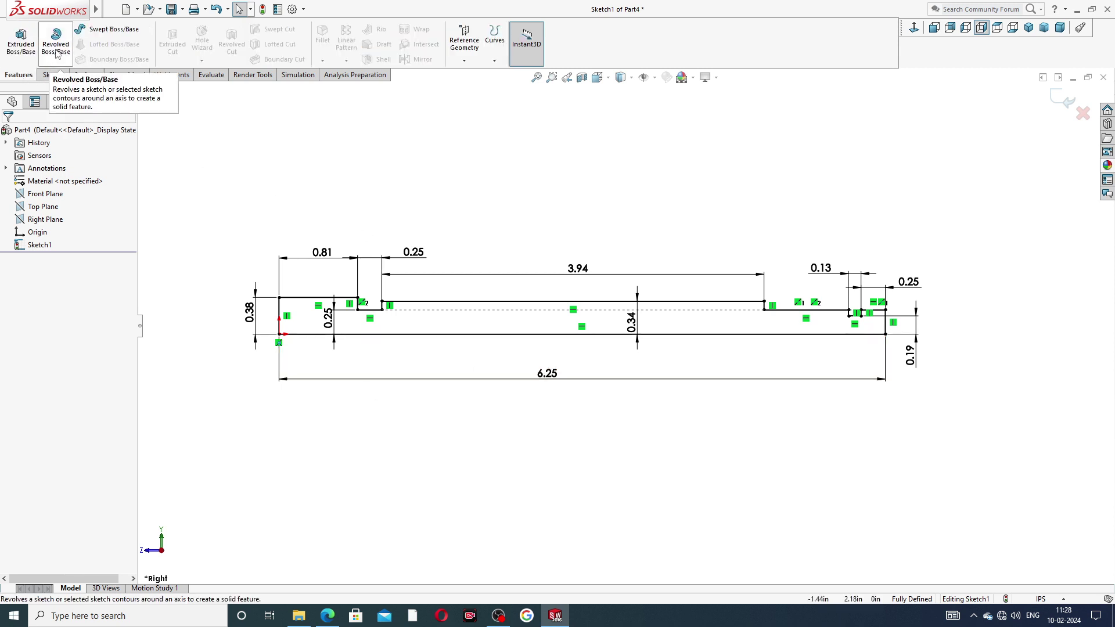
{"action": "left_click", "coordinate": [57, 51]}
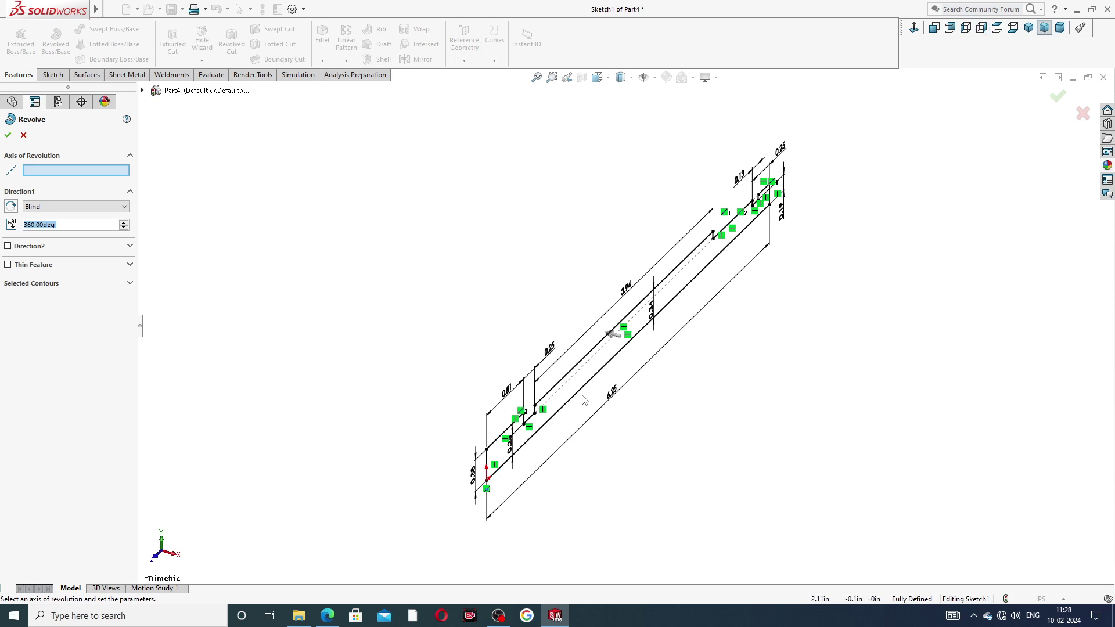
{"action": "left_click", "coordinate": [582, 392]}
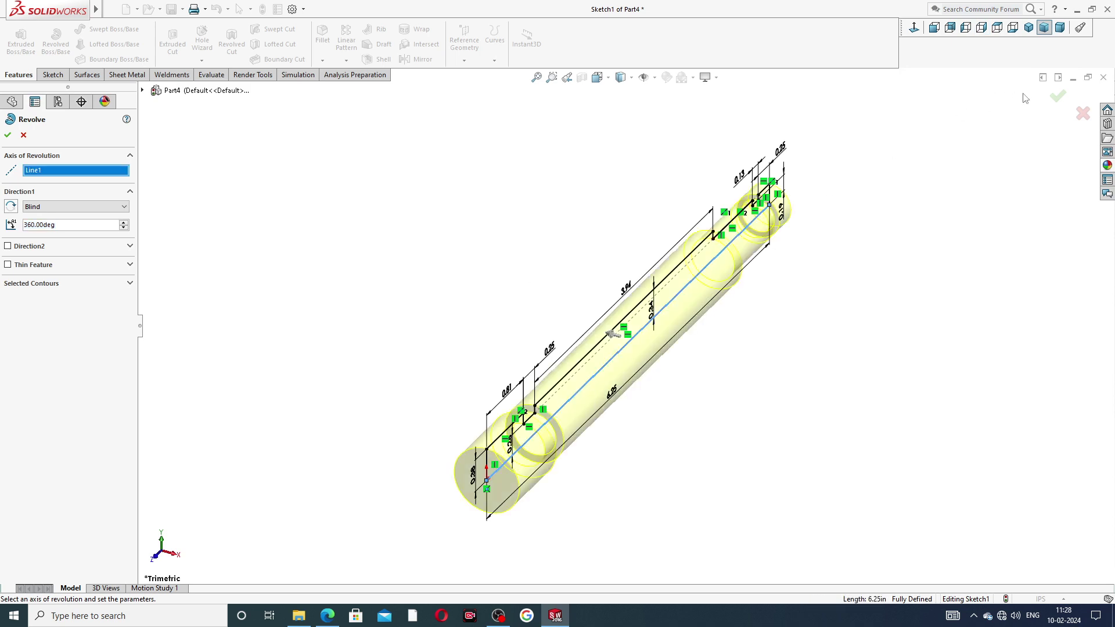
{"action": "left_click", "coordinate": [1057, 96]}
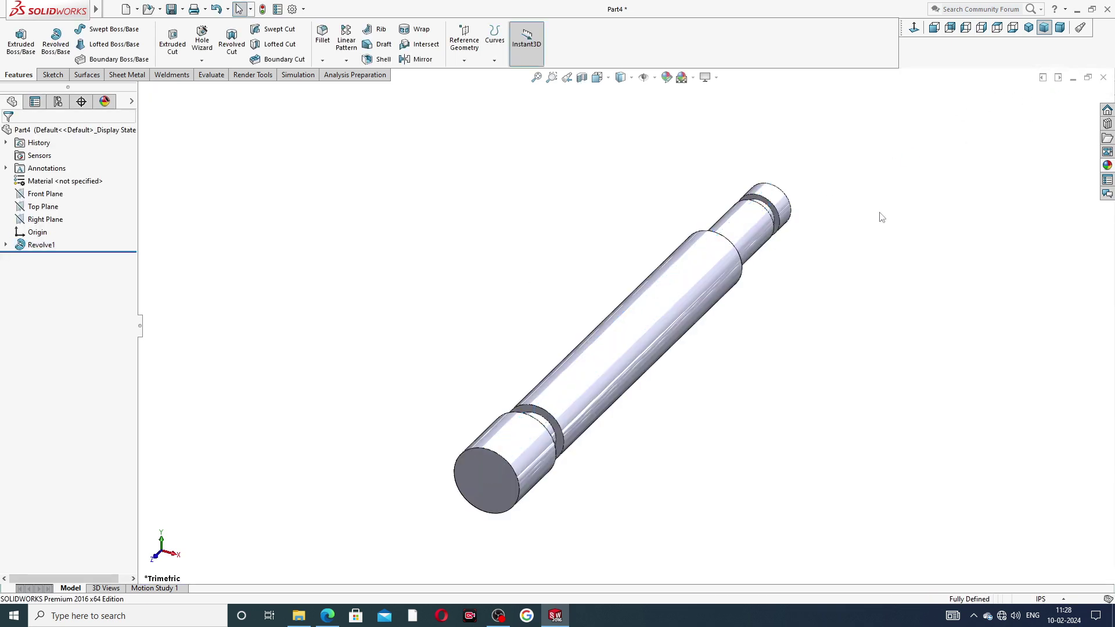
Apply the polished nickel appearance to the revolved screw body.
{"action": "middle_click_drag", "start_coordinate": [882, 217], "coordinate": [818, 269]}
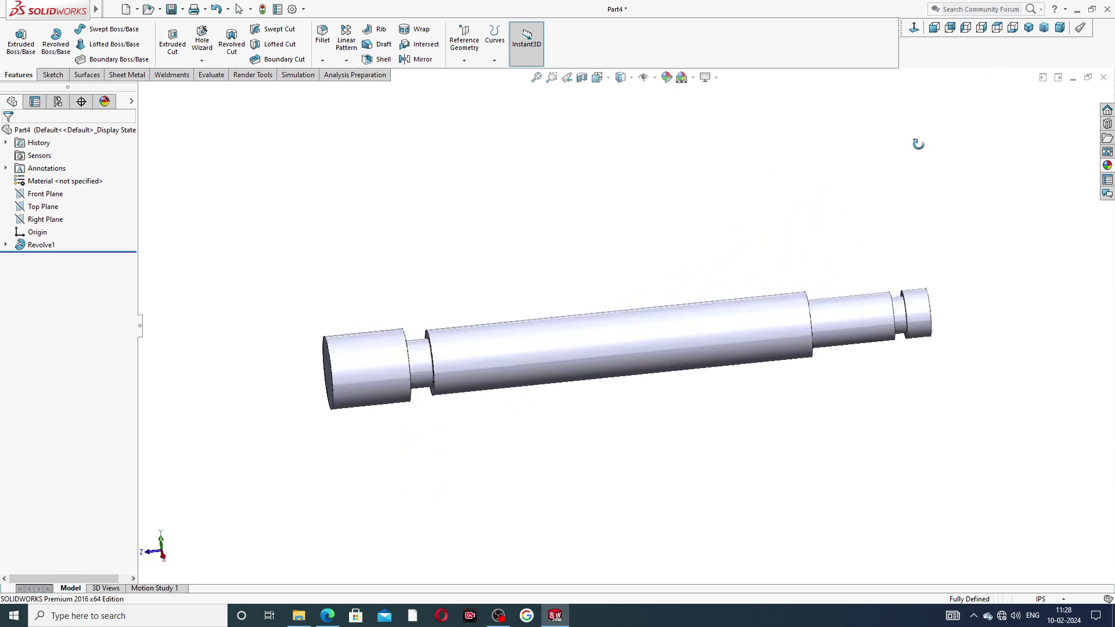
{"action": "middle_click_drag", "start_coordinate": [918, 143], "coordinate": [804, 152]}
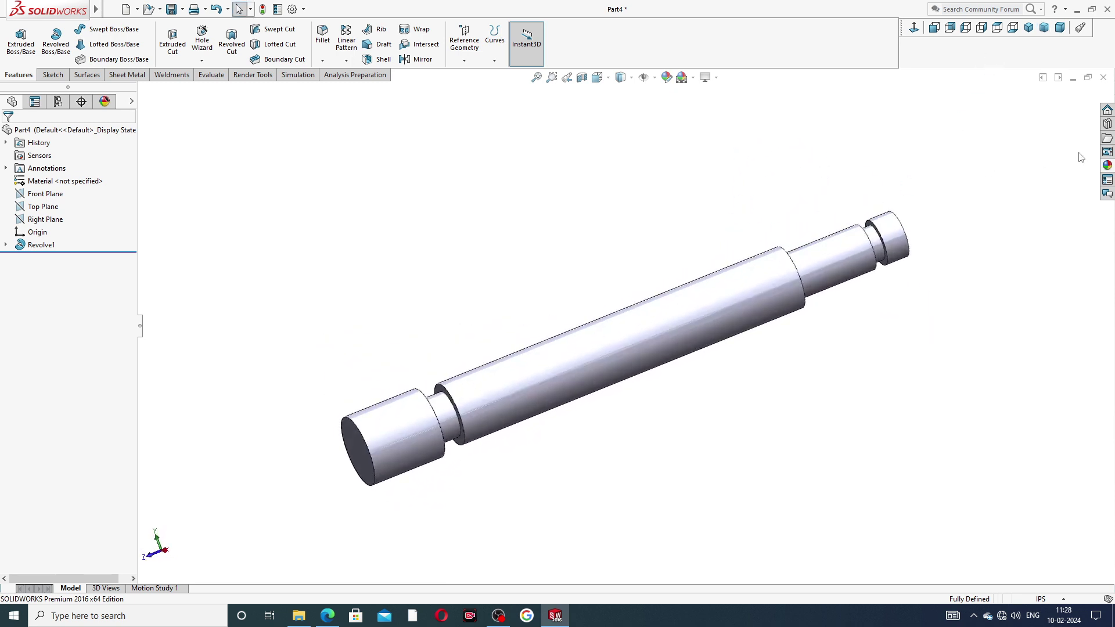
{"action": "left_click", "coordinate": [1108, 165]}
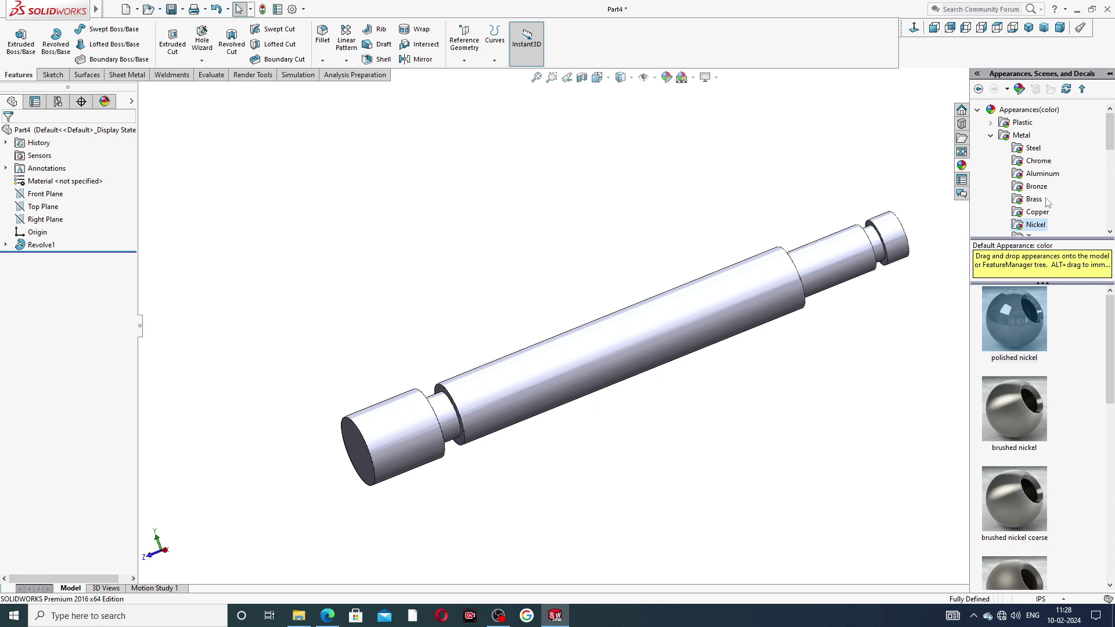
{"action": "double_click", "coordinate": [1022, 307]}
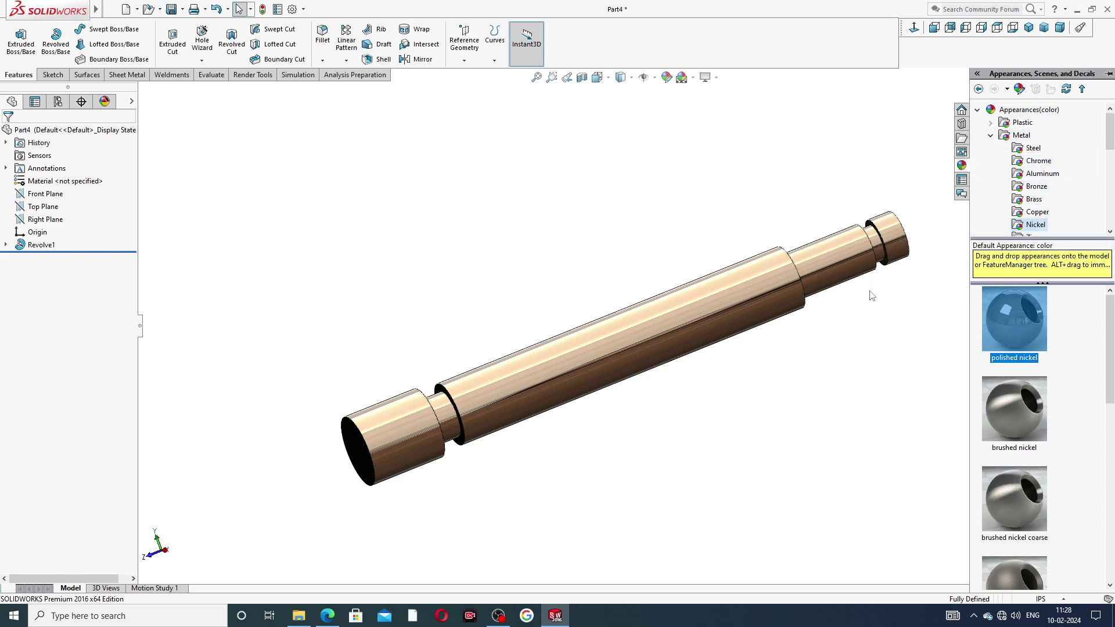
Start a sketch on the ring-shaped shoulder face between the raised section and the shank, and convert its outer circular edge into the sketch.
{"action": "scroll", "coordinate": [812, 355], "scroll_direction": "up", "scroll_amount": 2}
{"action": "middle_click_drag", "start_coordinate": [799, 351], "coordinate": [699, 343]}
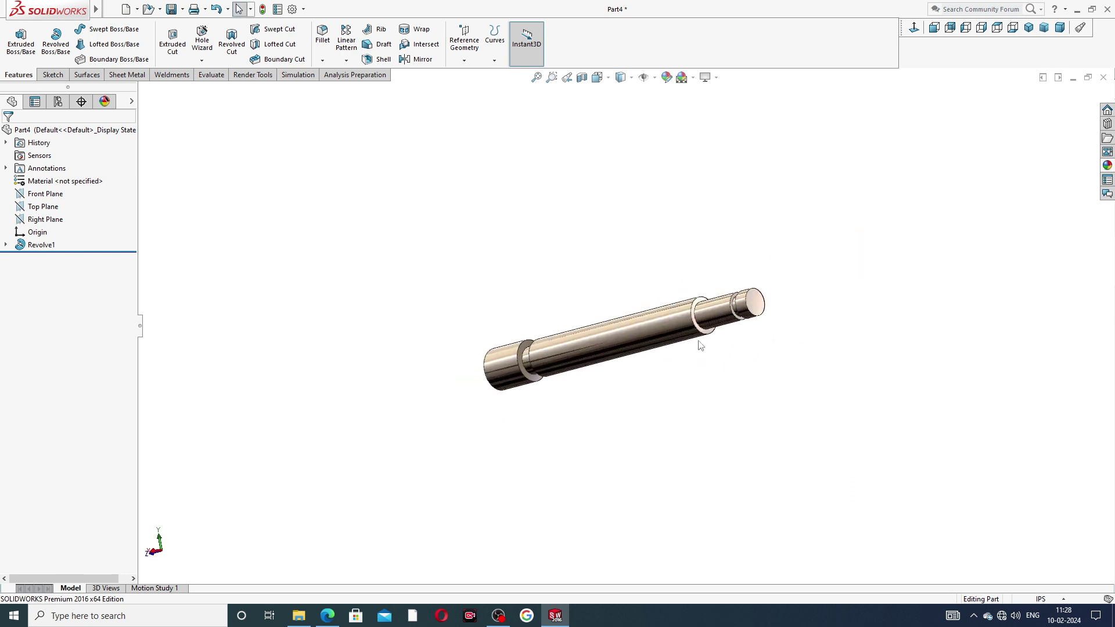
{"action": "scroll", "coordinate": [703, 232], "scroll_direction": "down", "scroll_amount": 4}
{"action": "left_click", "coordinate": [657, 288]}
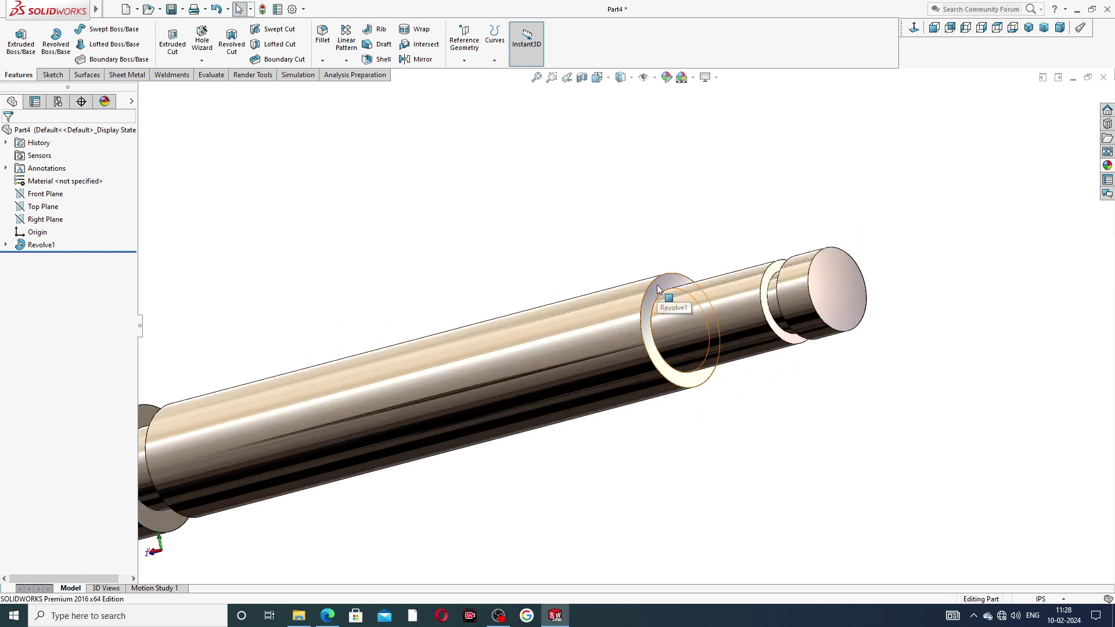
{"action": "left_click", "coordinate": [674, 293]}
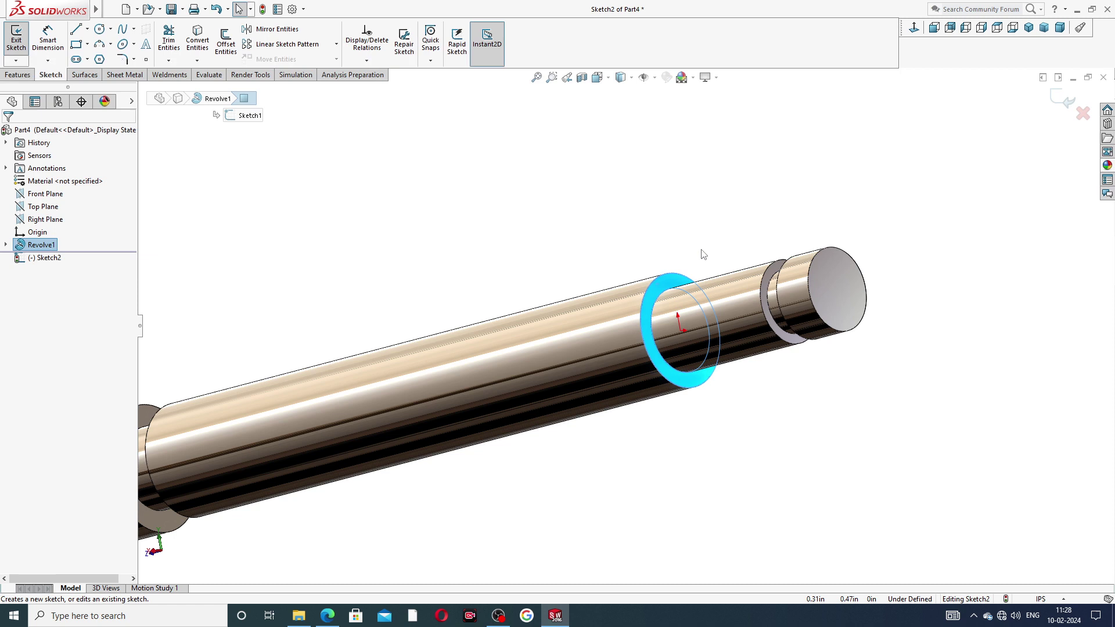
{"action": "left_click", "coordinate": [657, 283]}
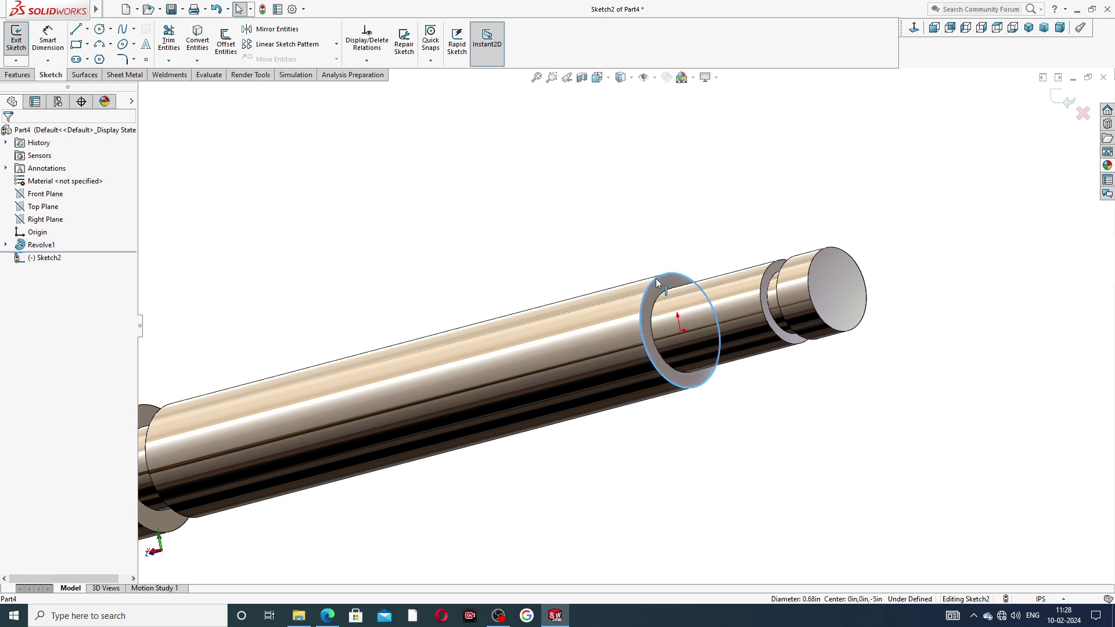
{"action": "left_click", "coordinate": [197, 40]}
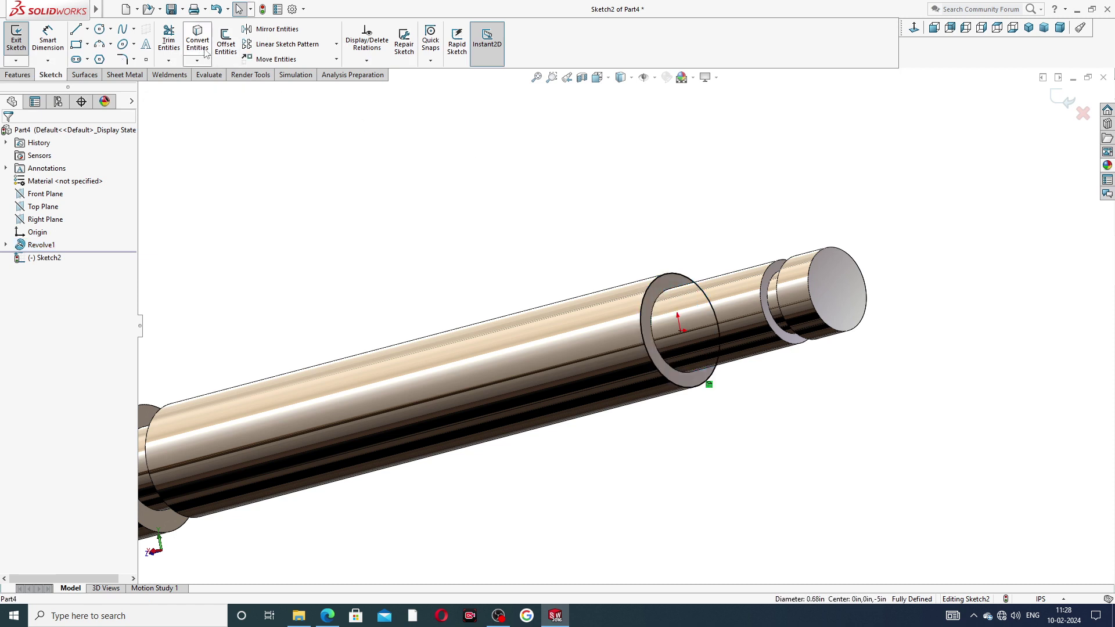
Create a height-and-pitch helix from the converted circle: 4.025 in high, 0.125 in pitch, reversed direction, 90-degree start angle, clockwise.
{"action": "left_click", "coordinate": [17, 75]}
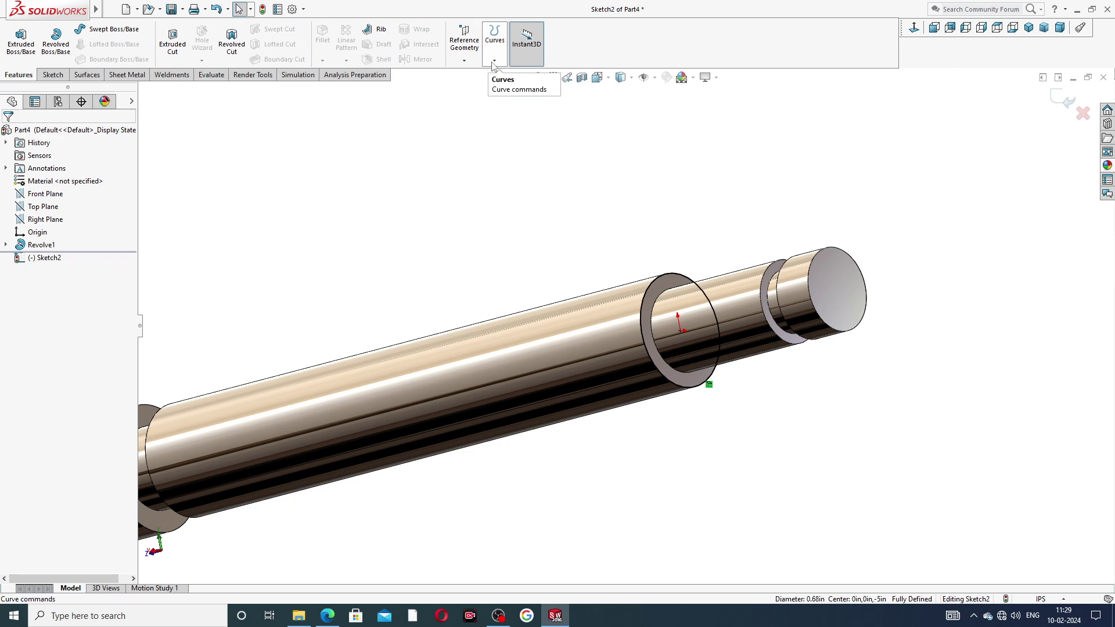
{"action": "left_click", "coordinate": [493, 61]}
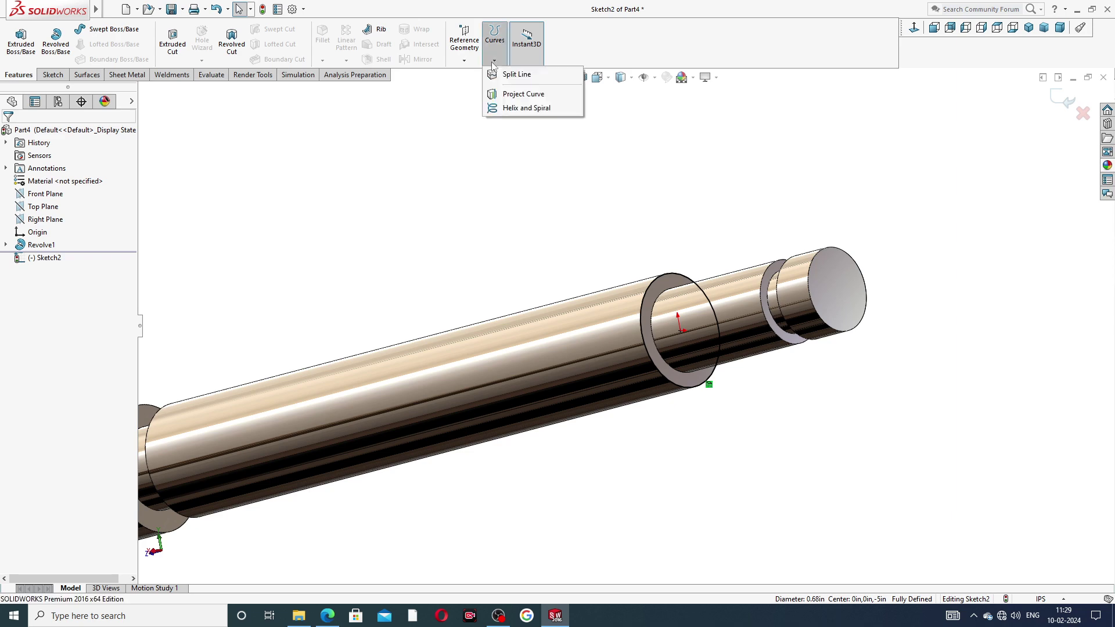
{"action": "left_click", "coordinate": [524, 108]}
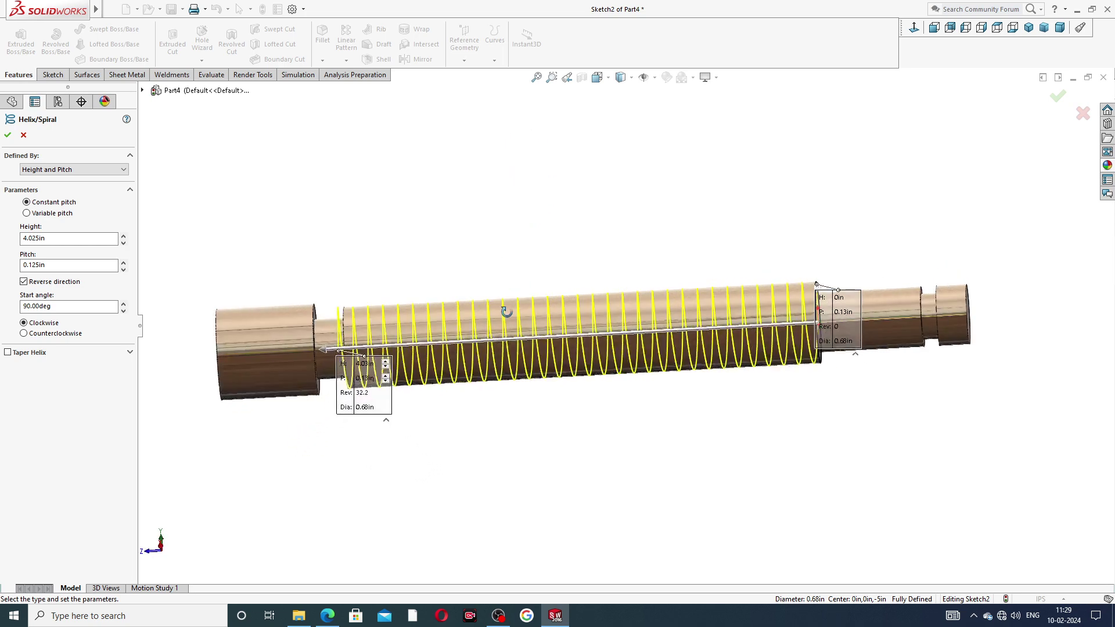
{"action": "left_click", "coordinate": [93, 173]}
{"action": "left_click", "coordinate": [94, 173]}
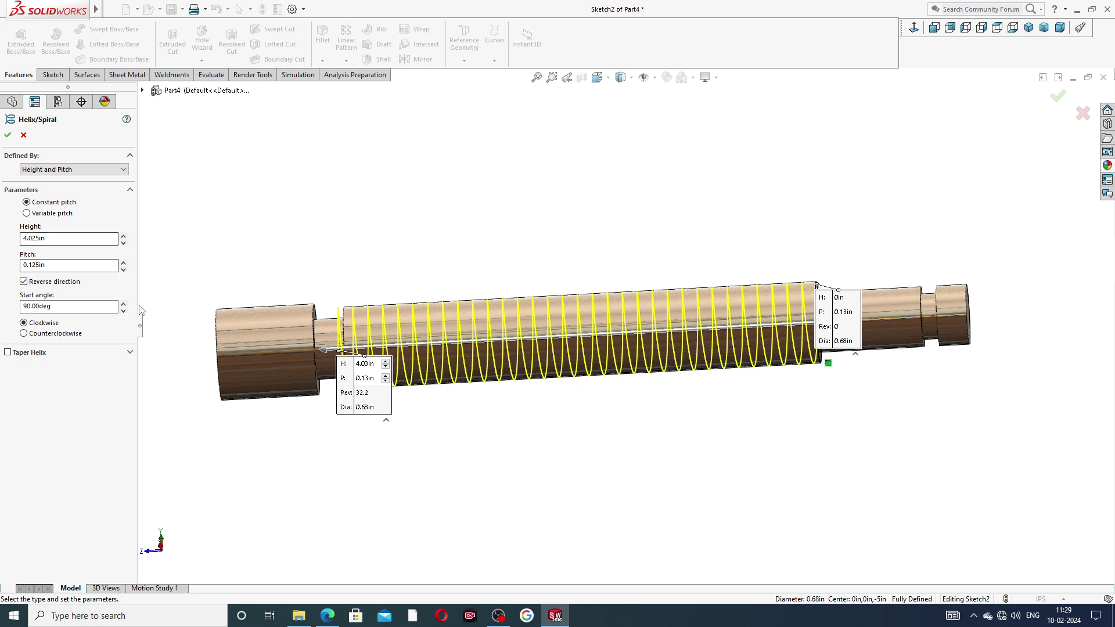
{"action": "left_click", "coordinate": [24, 281]}
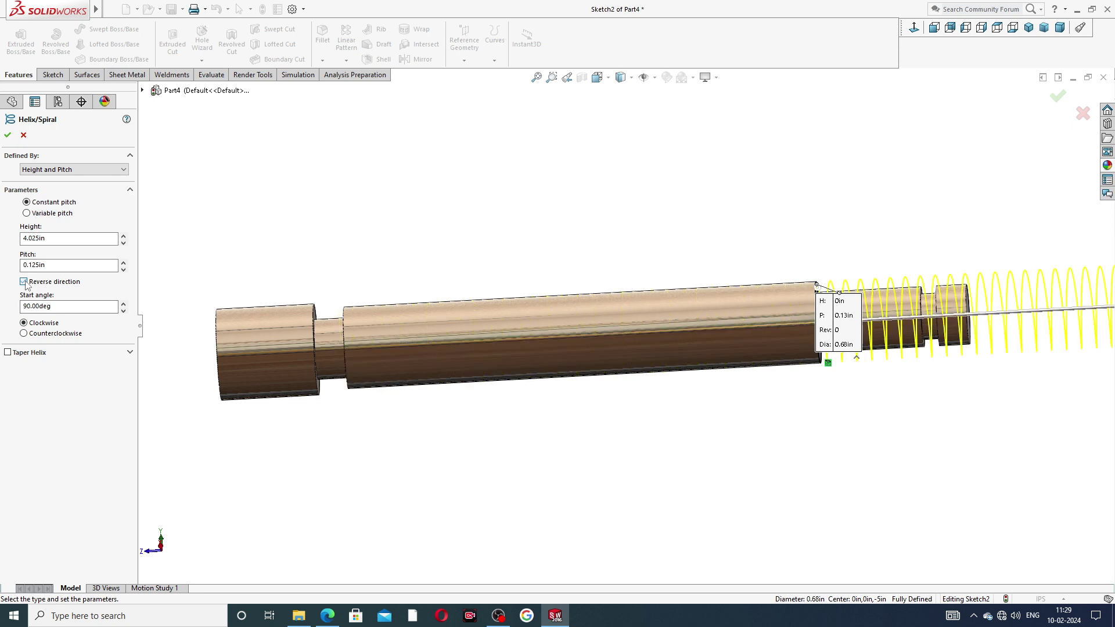
{"action": "left_click", "coordinate": [24, 281]}
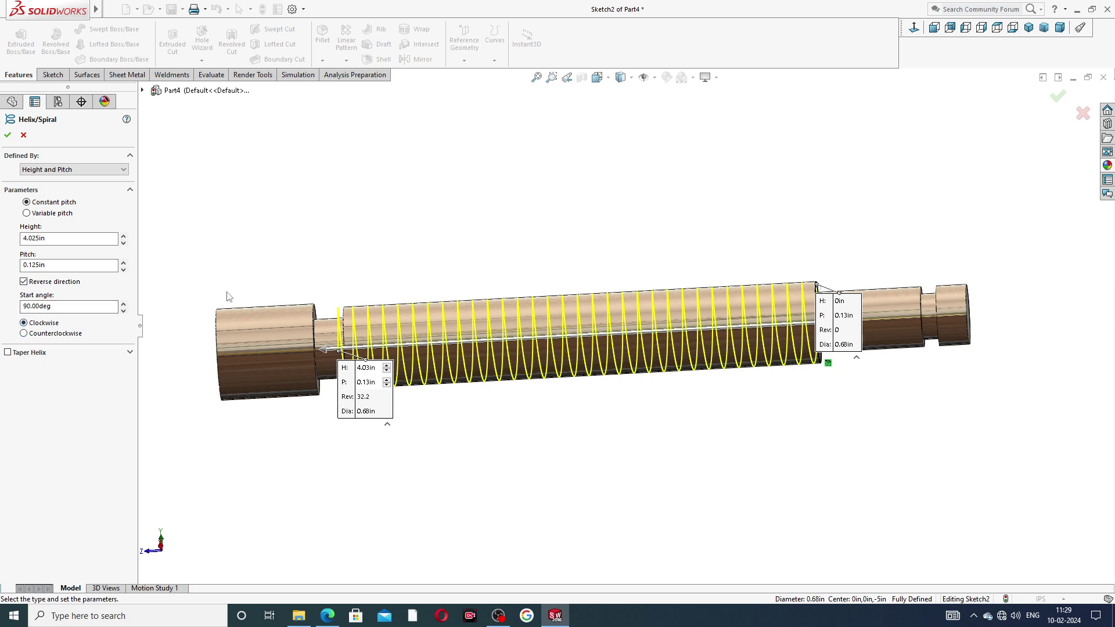
{"action": "left_click", "coordinate": [8, 135]}
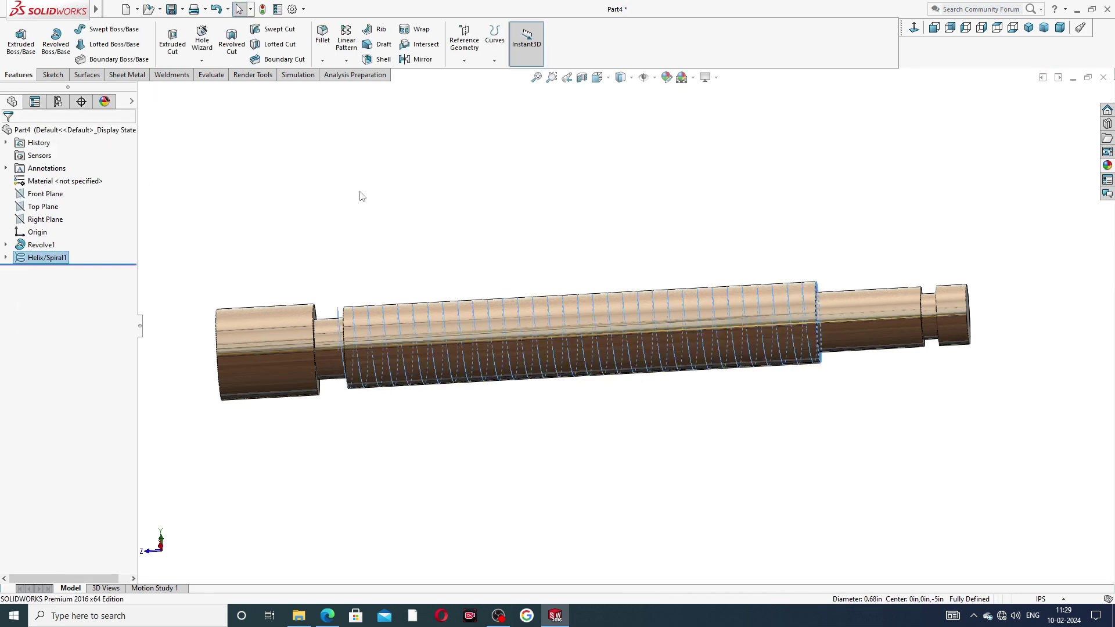
{"action": "left_click", "coordinate": [587, 470]}
Start a sketch on the Right Plane, viewed normal to it, for the thread profile at the helix's shank-side end.
{"action": "middle_click_drag", "start_coordinate": [766, 375], "coordinate": [513, 309]}
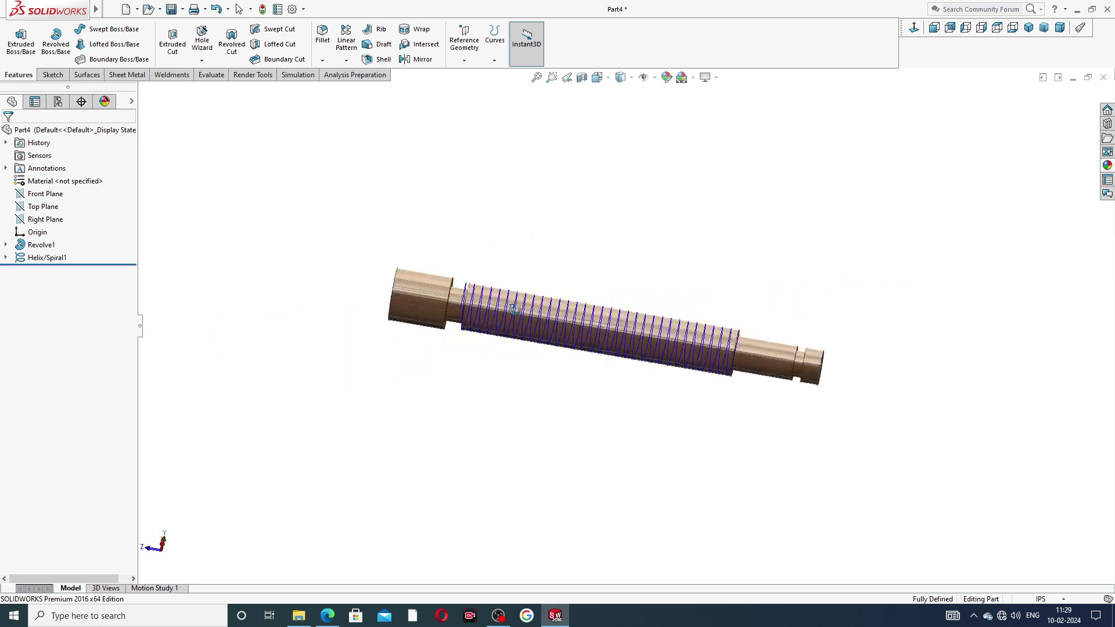
{"action": "left_click", "coordinate": [45, 219]}
{"action": "left_click", "coordinate": [68, 209]}
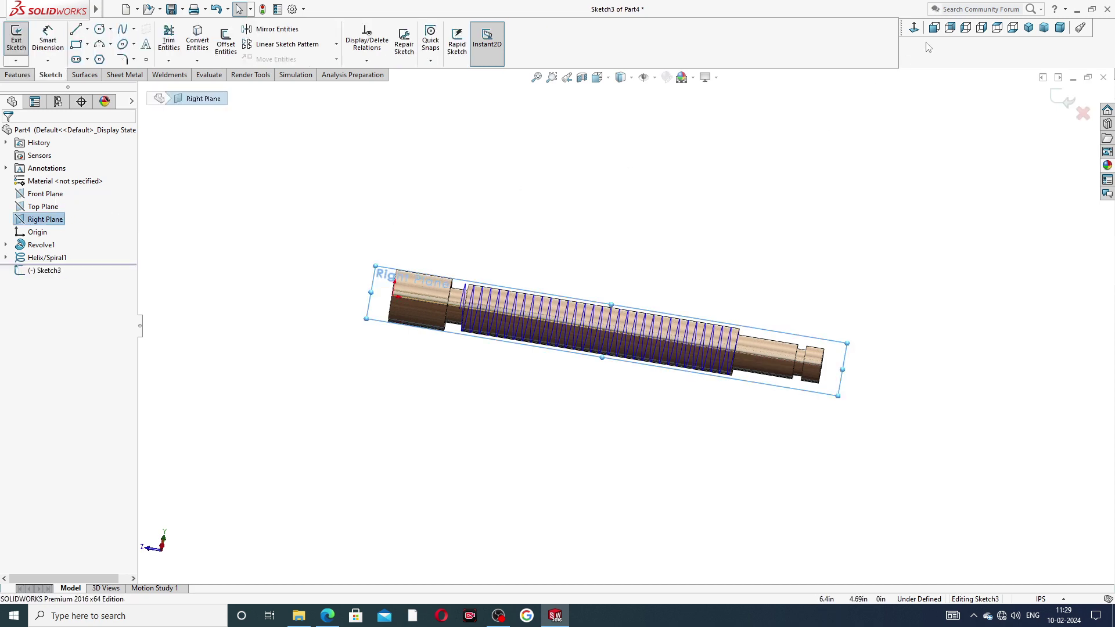
{"action": "left_click", "coordinate": [913, 27]}
{"action": "scroll", "coordinate": [806, 326], "scroll_direction": "down", "scroll_amount": 5}
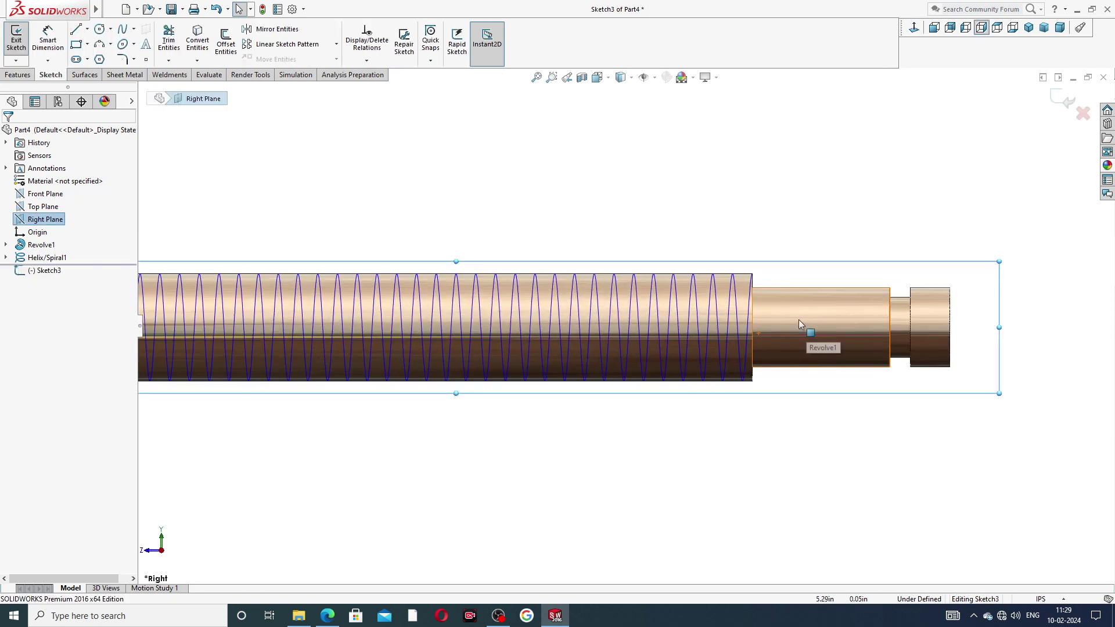
{"action": "scroll", "coordinate": [714, 250], "scroll_direction": "down", "scroll_amount": 4}
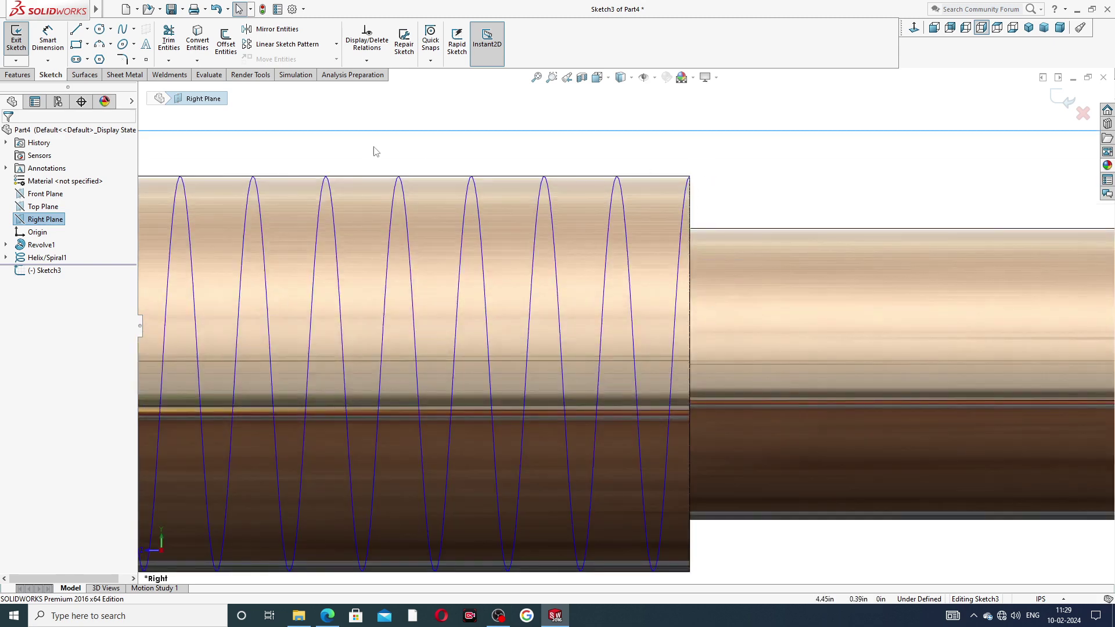
Sketch a closed four-line profile beside the shoulder, starting at its upper corner, with a horizontal base and an upper line about 0.16 in long.
{"action": "left_click", "coordinate": [77, 29]}
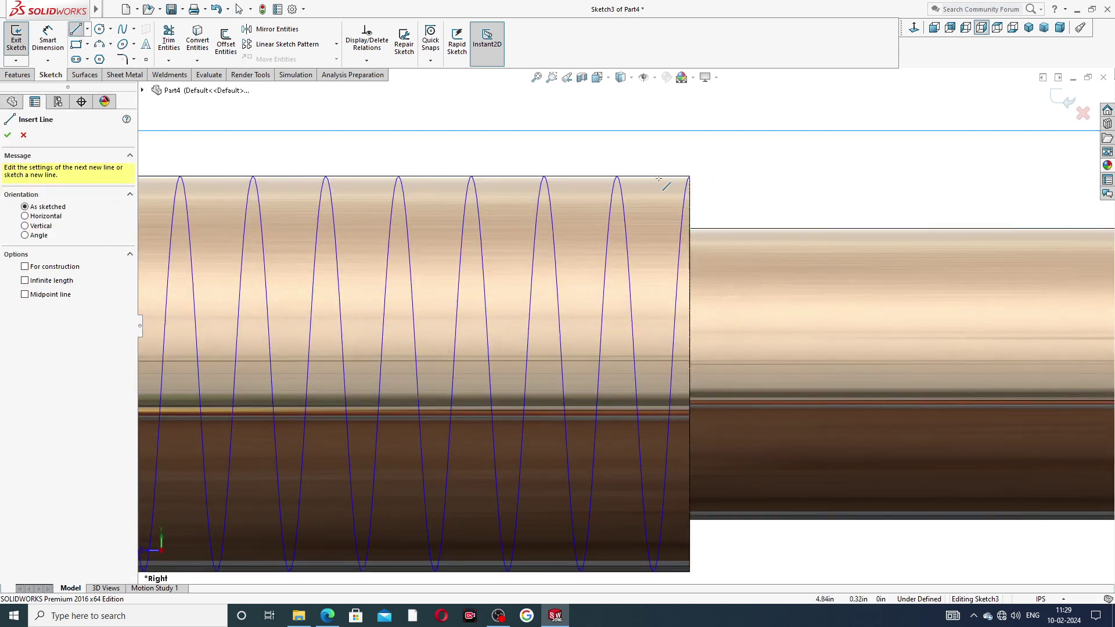
{"action": "scroll", "coordinate": [729, 206], "scroll_direction": "down", "scroll_amount": 2}
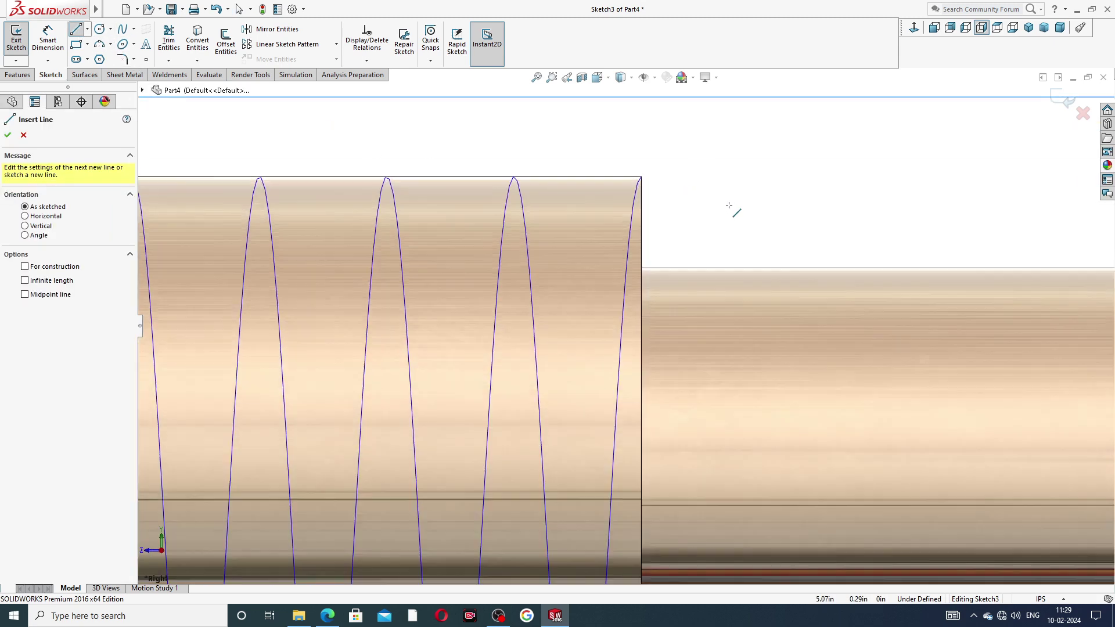
{"action": "left_click", "coordinate": [642, 180]}
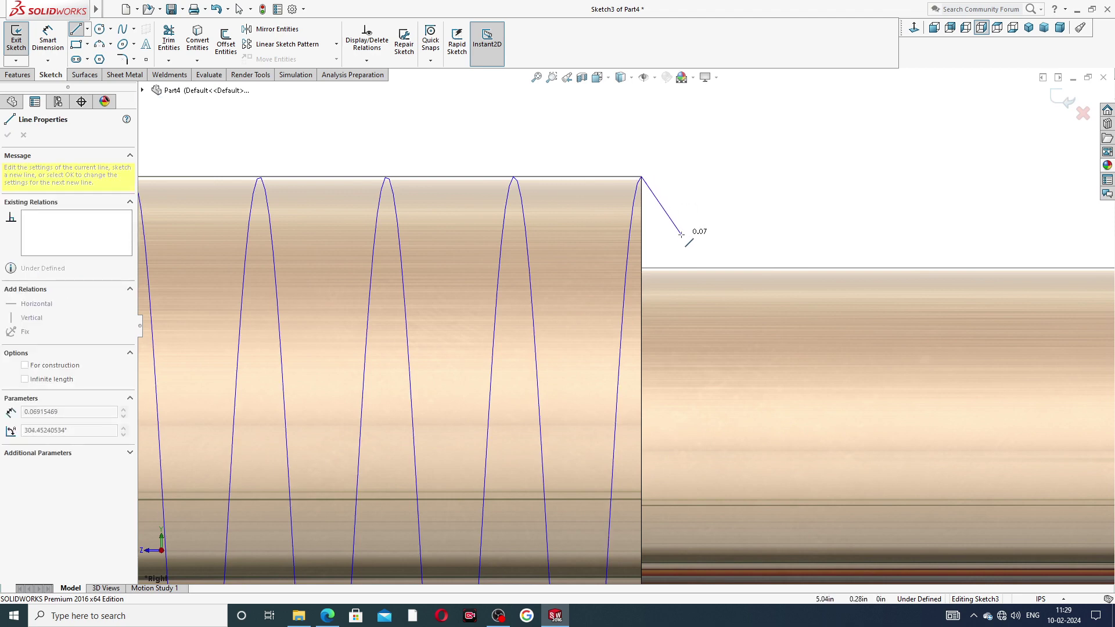
{"action": "left_click", "coordinate": [680, 234]}
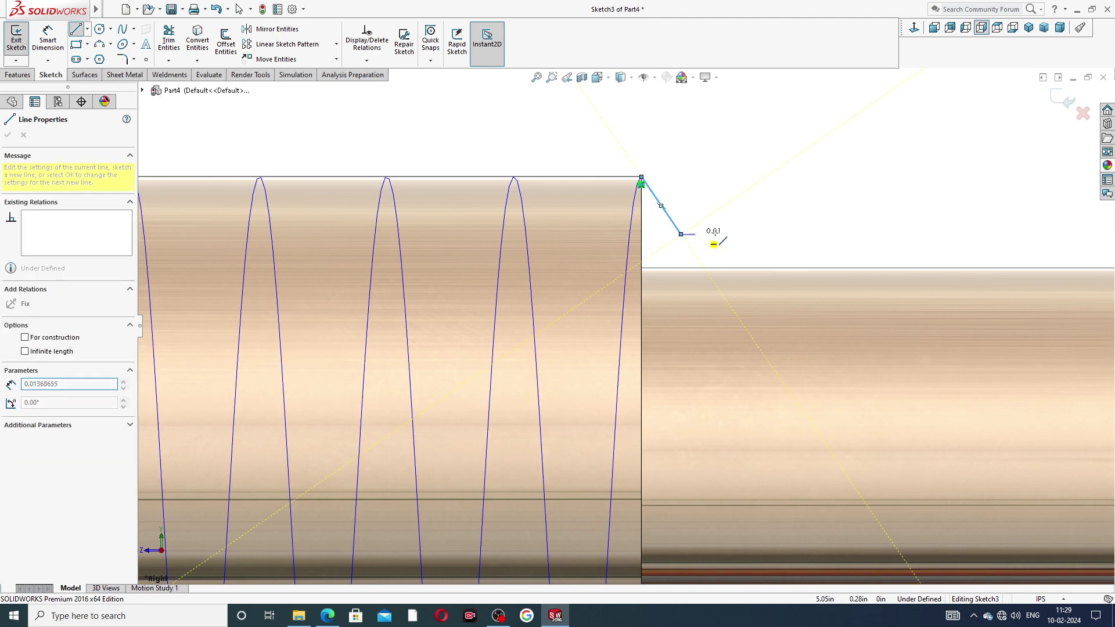
{"action": "left_click", "coordinate": [765, 234]}
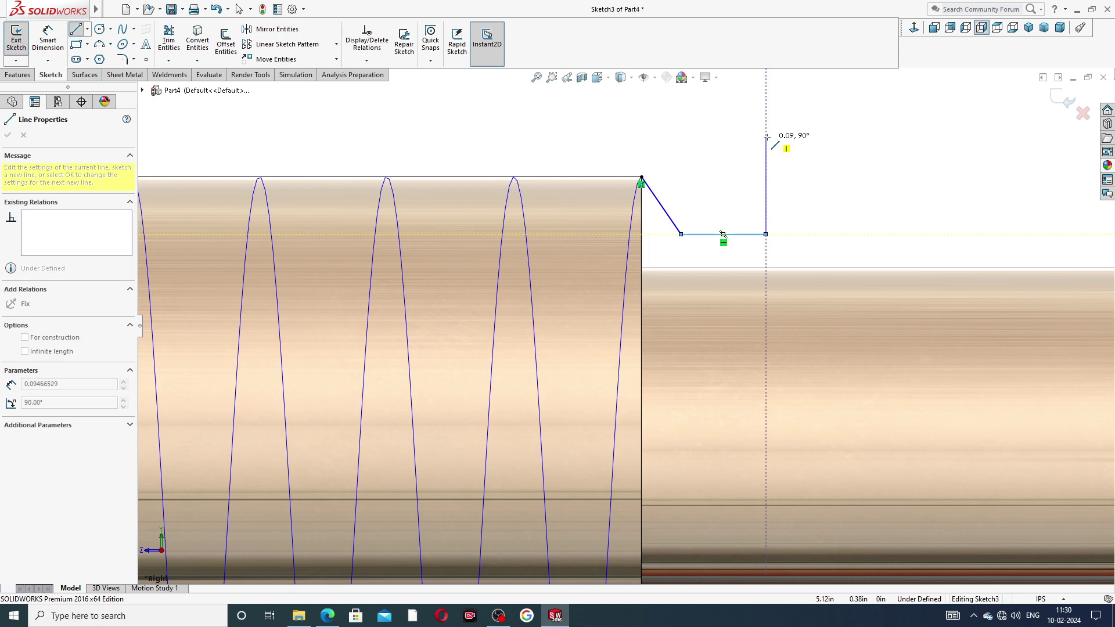
{"action": "left_click", "coordinate": [799, 142]}
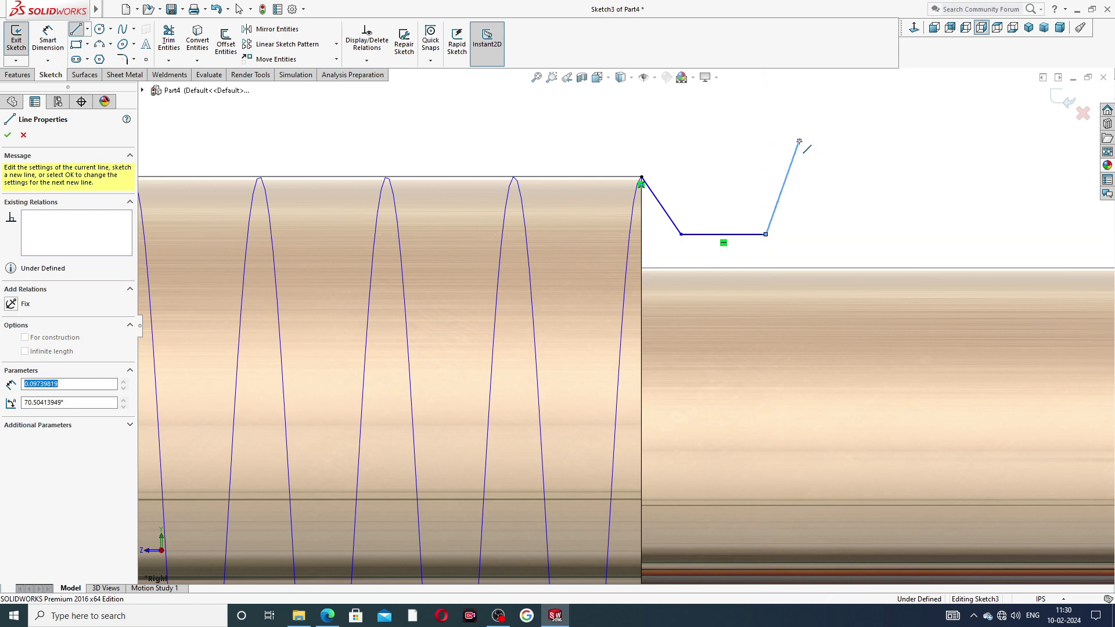
{"action": "left_click", "coordinate": [646, 173]}
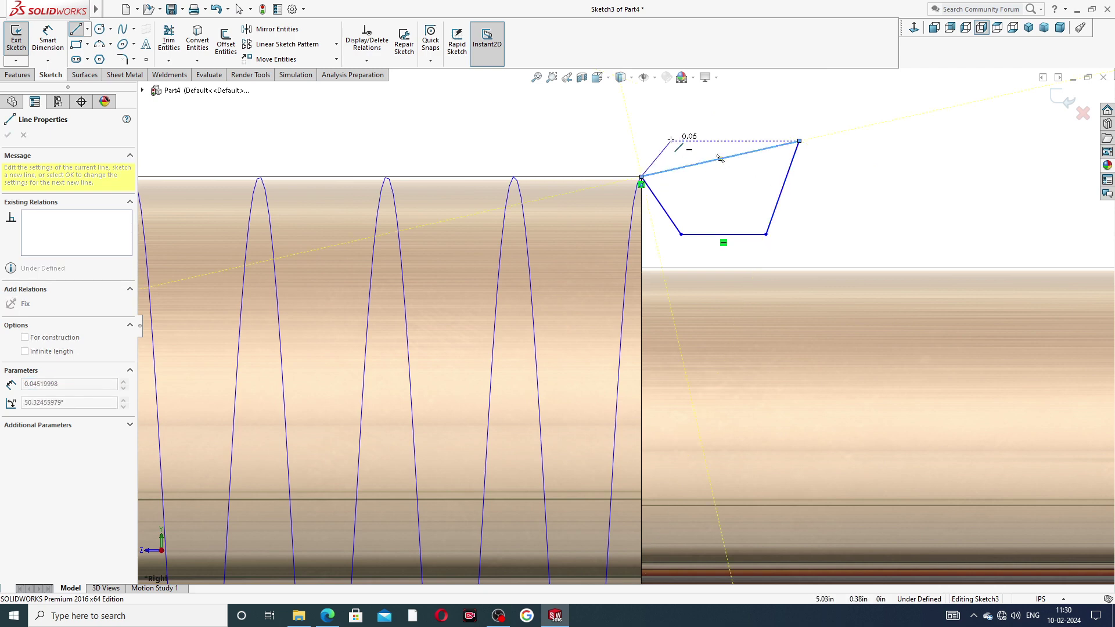
{"action": "right_click", "coordinate": [672, 100]}
{"action": "left_click", "coordinate": [688, 144]}
Make the upper line of the thread profile horizontal.
{"action": "left_click", "coordinate": [720, 158]}
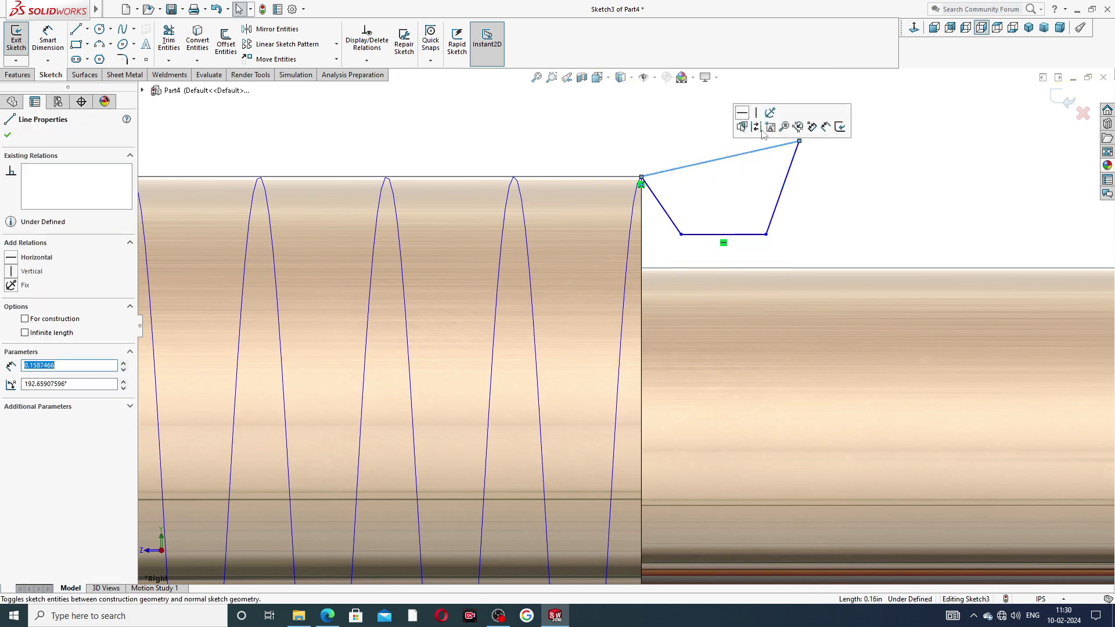
{"action": "left_click", "coordinate": [747, 119]}
{"action": "left_click", "coordinate": [828, 173]}
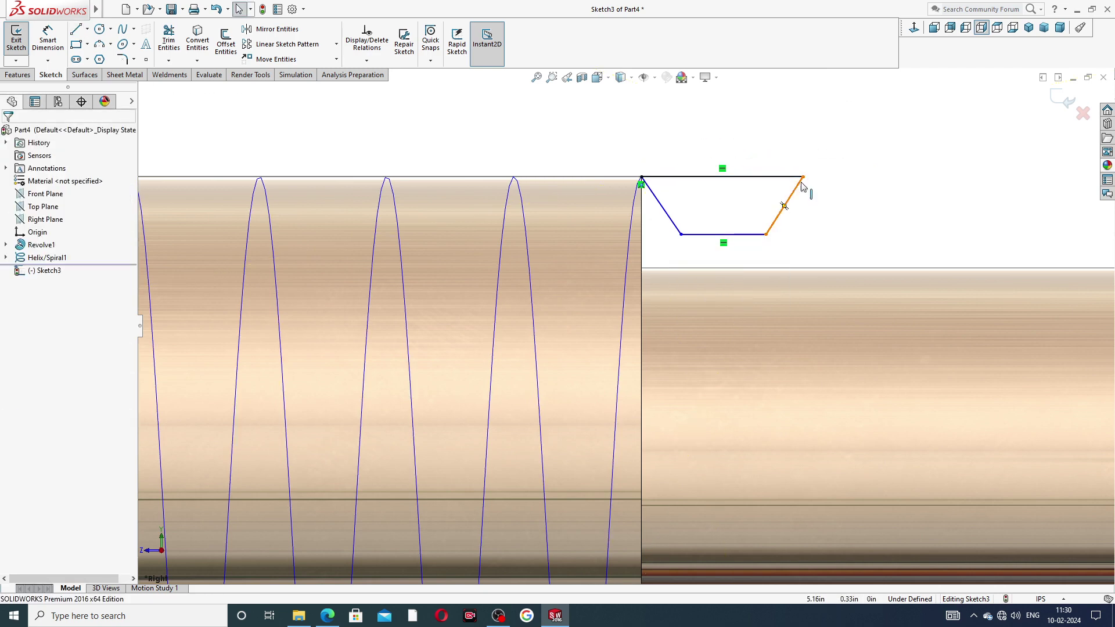
Draw a centerline between the midpoints of the profile's upper and lower lines and make it vertical.
{"action": "left_click", "coordinate": [88, 29]}
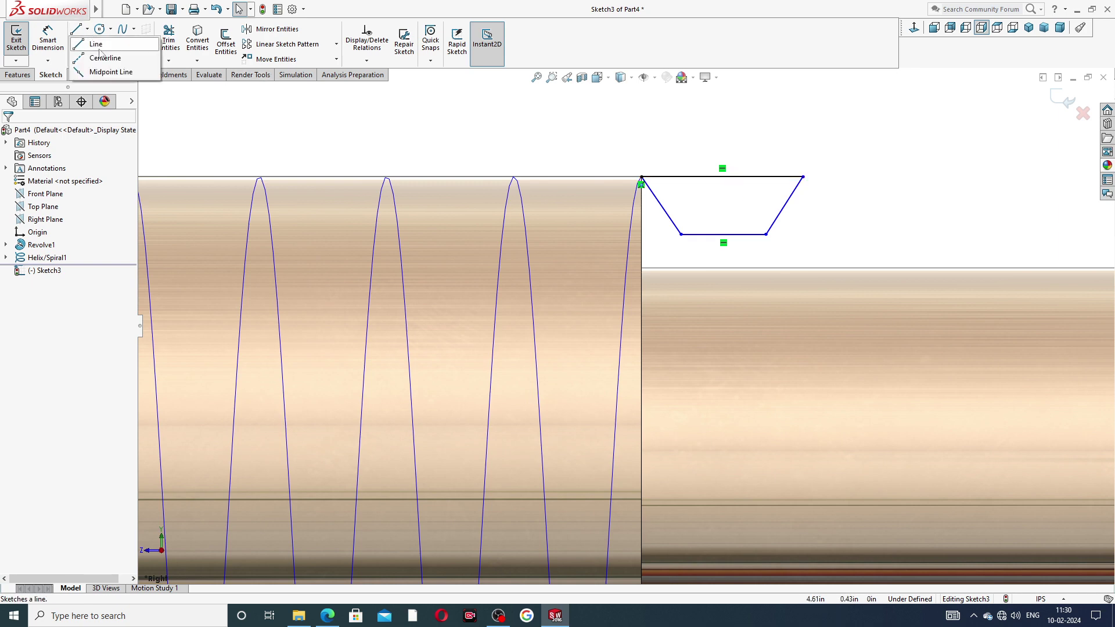
{"action": "left_click", "coordinate": [100, 47]}
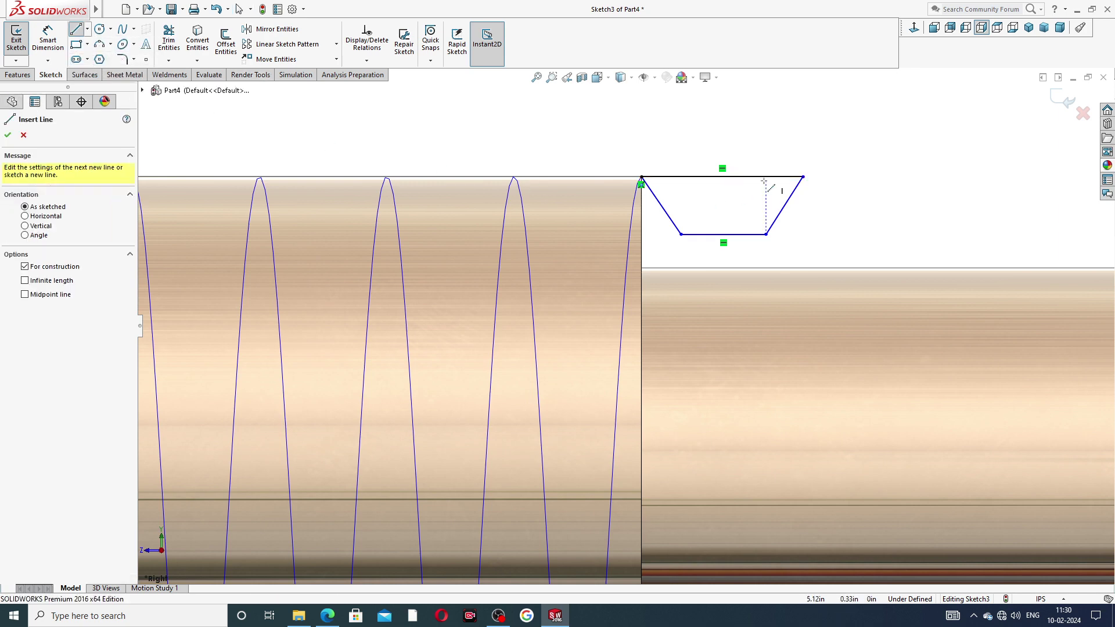
{"action": "left_click", "coordinate": [722, 177]}
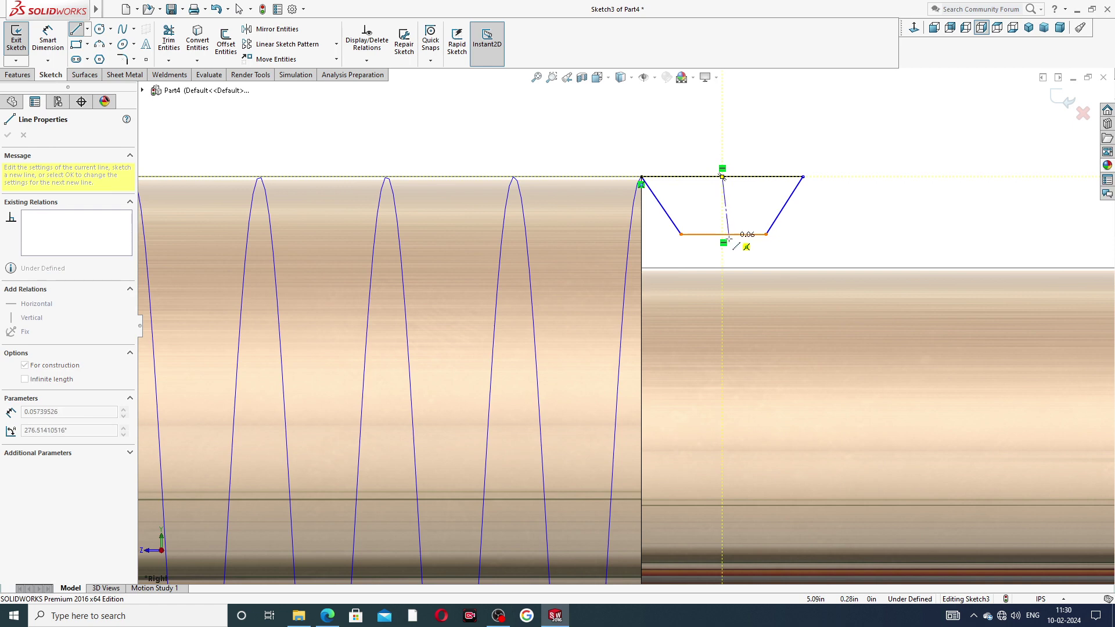
{"action": "left_click", "coordinate": [723, 233]}
{"action": "right_click", "coordinate": [823, 210]}
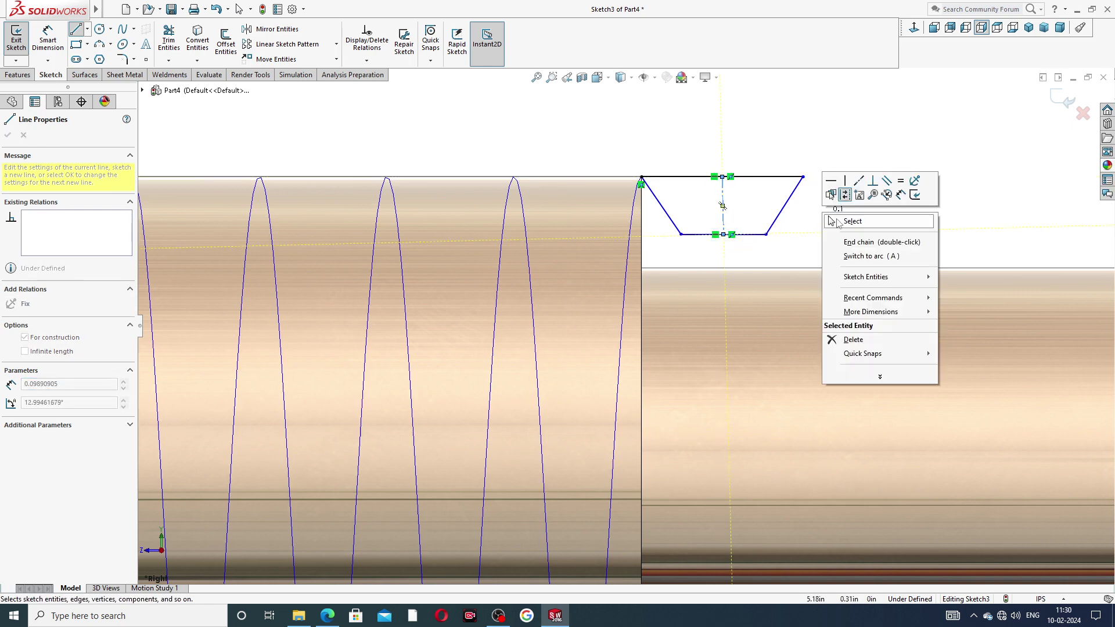
{"action": "left_click", "coordinate": [834, 223]}
{"action": "left_click", "coordinate": [723, 205]}
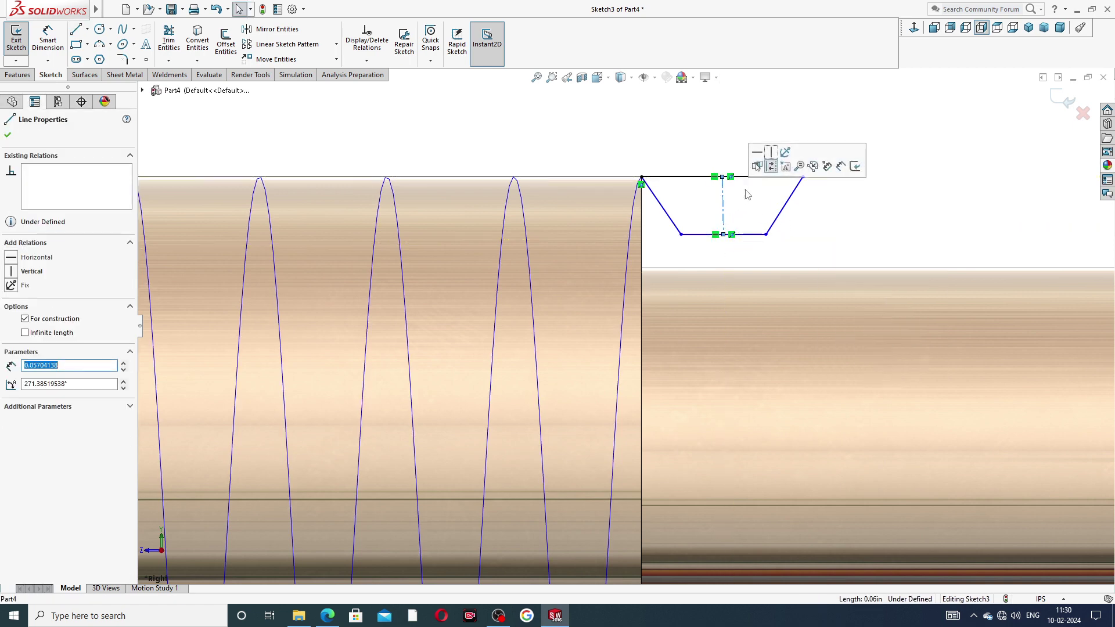
{"action": "left_click", "coordinate": [772, 155]}
{"action": "left_click", "coordinate": [851, 218]}
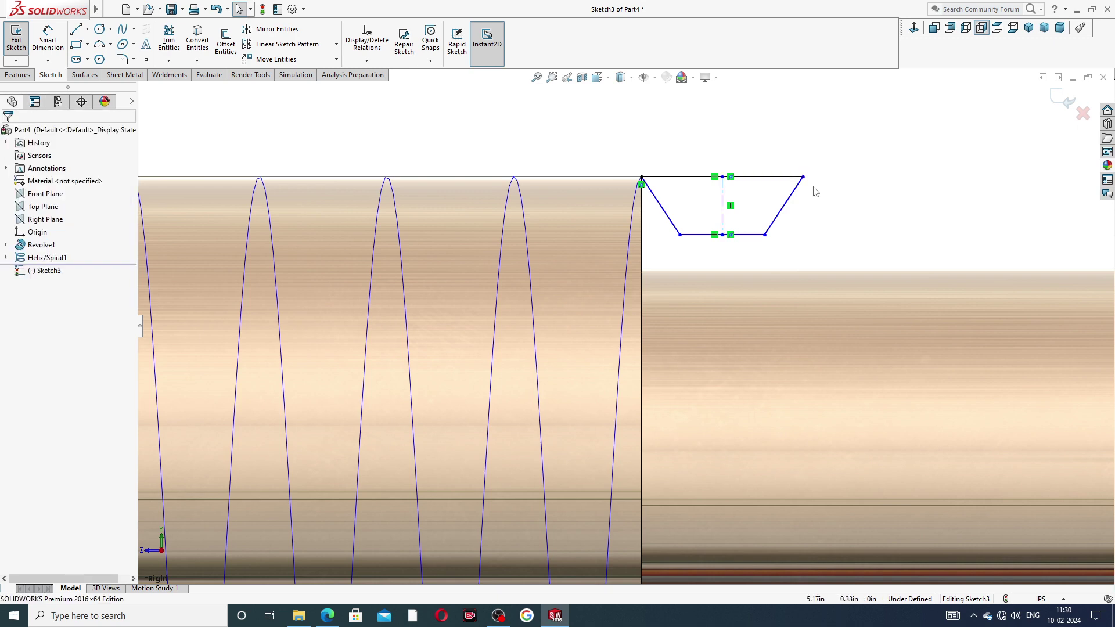
Dimension the angle between the profile's two slanted sides as 29 degrees and place the dimension above the profile.
{"action": "left_click", "coordinate": [48, 39]}
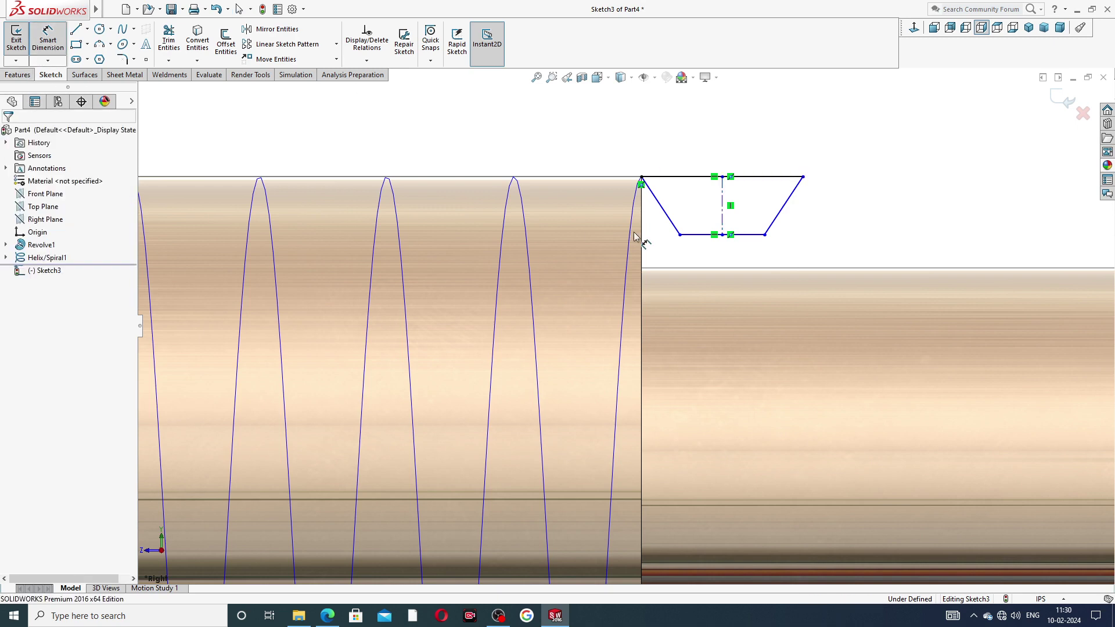
{"action": "left_click", "coordinate": [670, 217]}
{"action": "left_click", "coordinate": [775, 216]}
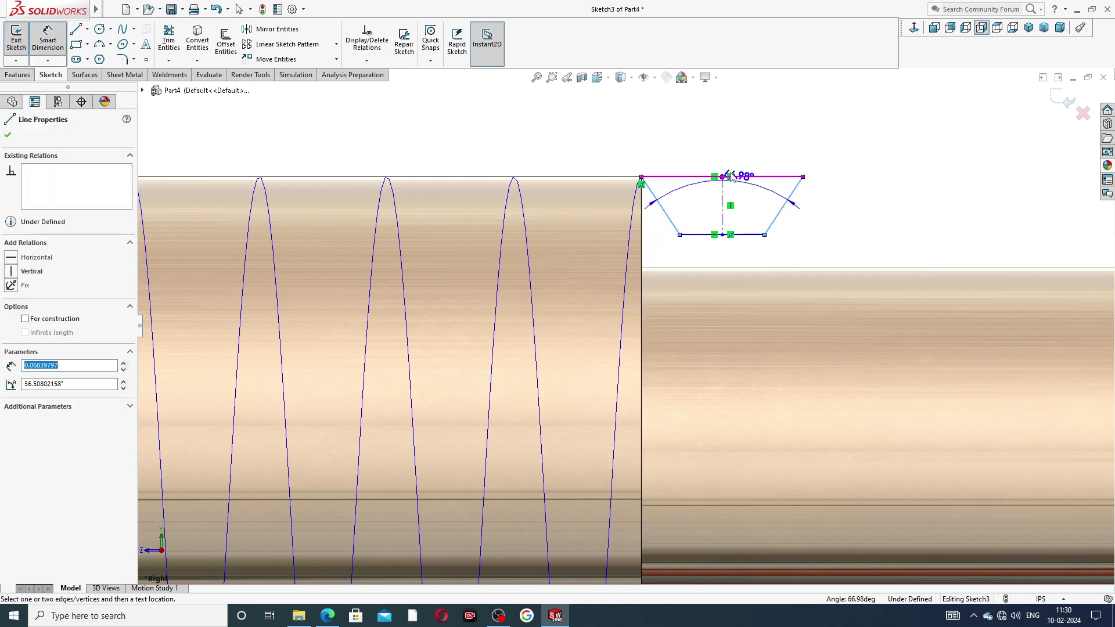
{"action": "left_click", "coordinate": [712, 144]}
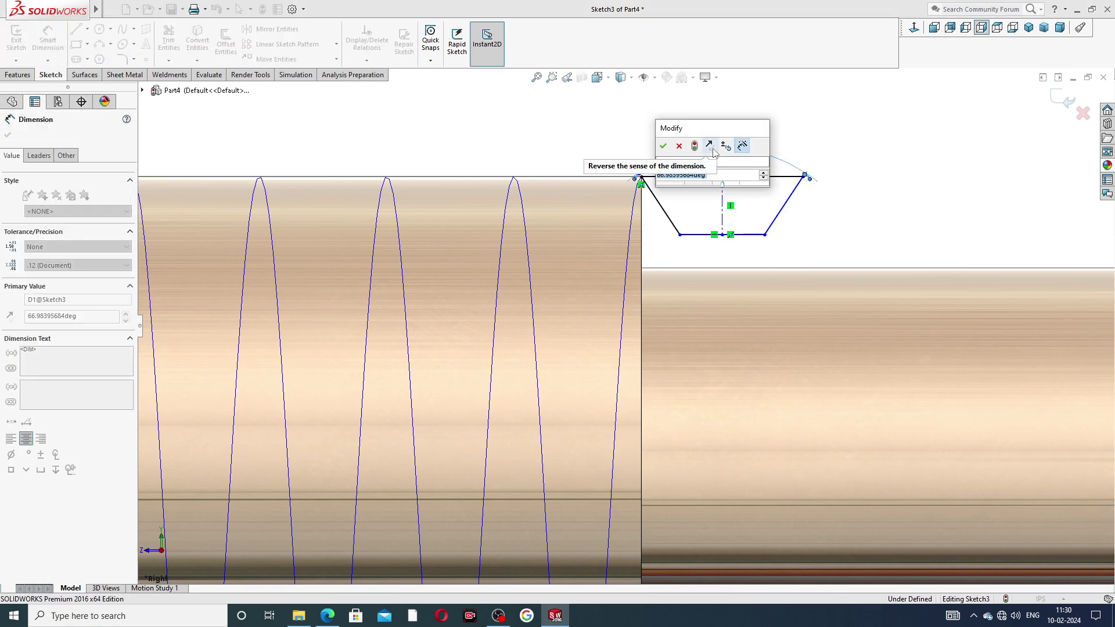
{"action": "type", "text": "29"}
{"action": "key", "text": "Return"}
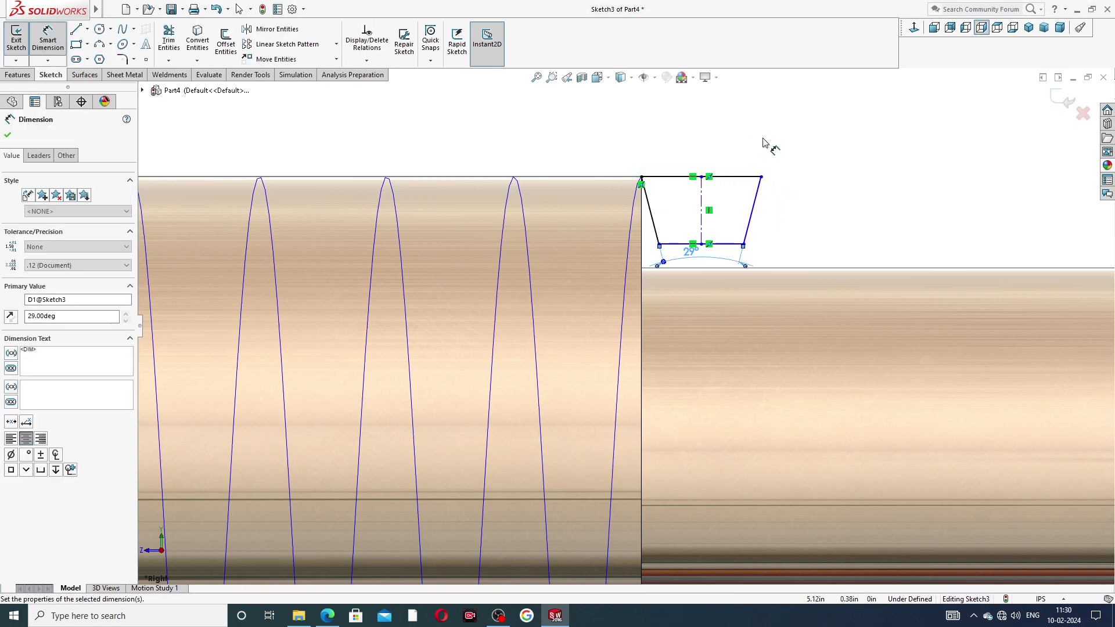
{"action": "left_click_drag", "start_coordinate": [690, 251], "coordinate": [690, 139]}
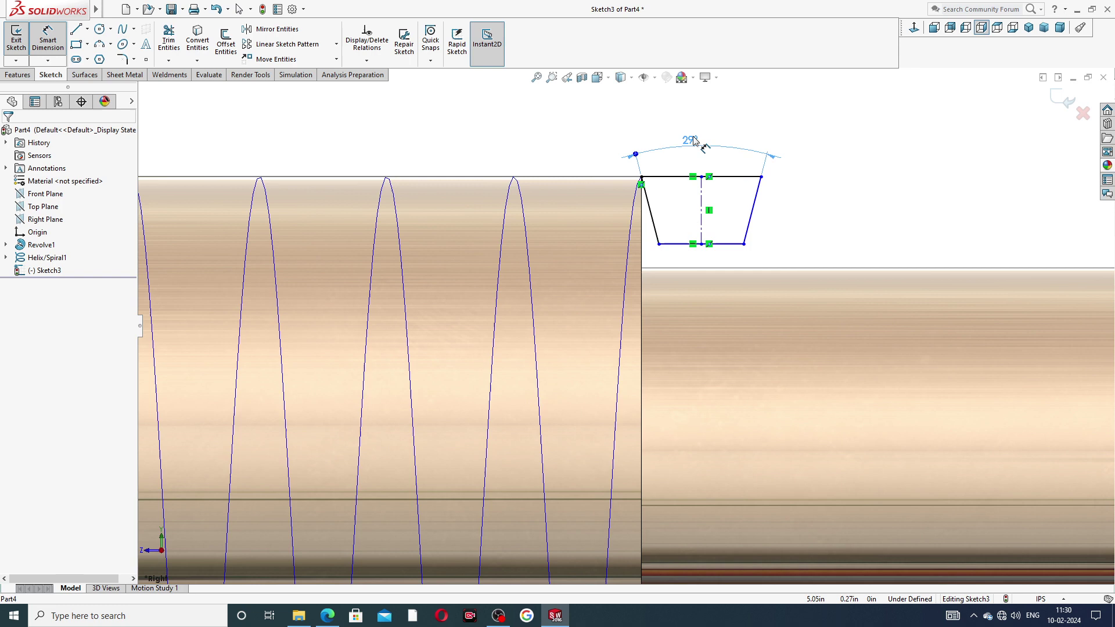
{"action": "left_click", "coordinate": [809, 211]}
Dimension the profile's upper line as 0.08 in long.
{"action": "scroll", "coordinate": [693, 216], "scroll_direction": "down", "scroll_amount": 4}
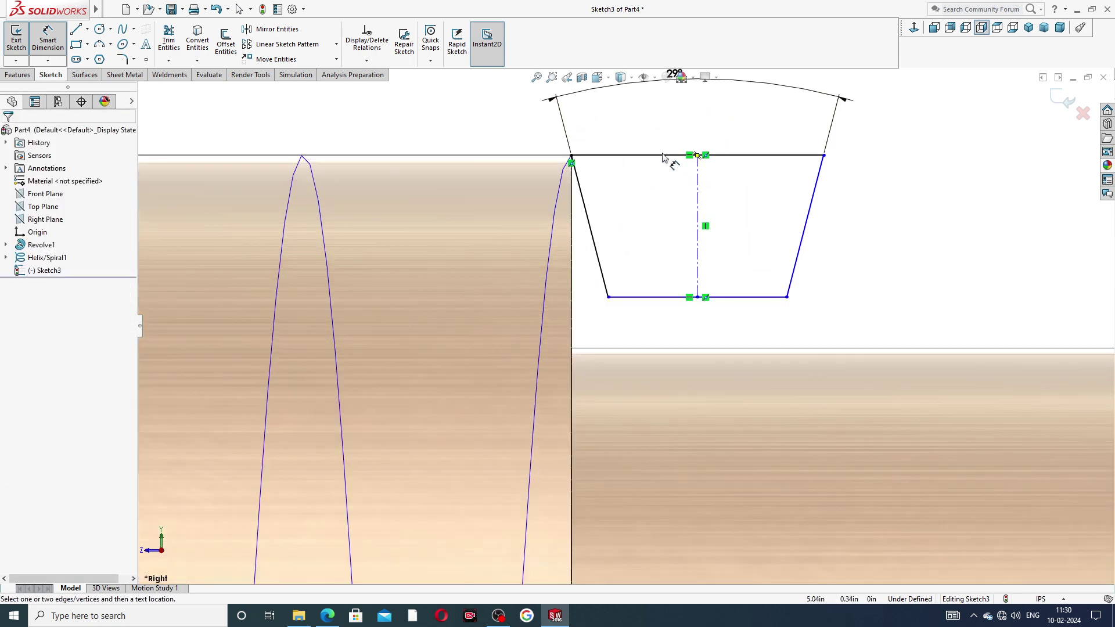
{"action": "left_click", "coordinate": [669, 154]}
{"action": "left_click", "coordinate": [668, 144]}
{"action": "type", "text": "."}
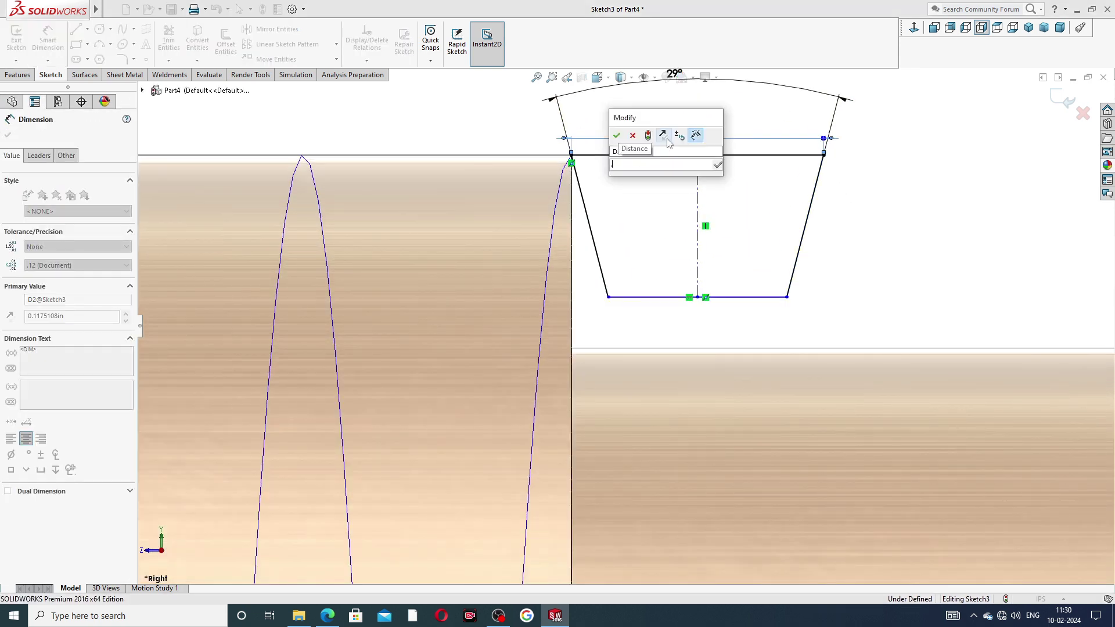
{"action": "type", "text": "08"}
{"action": "key", "text": "Return"}
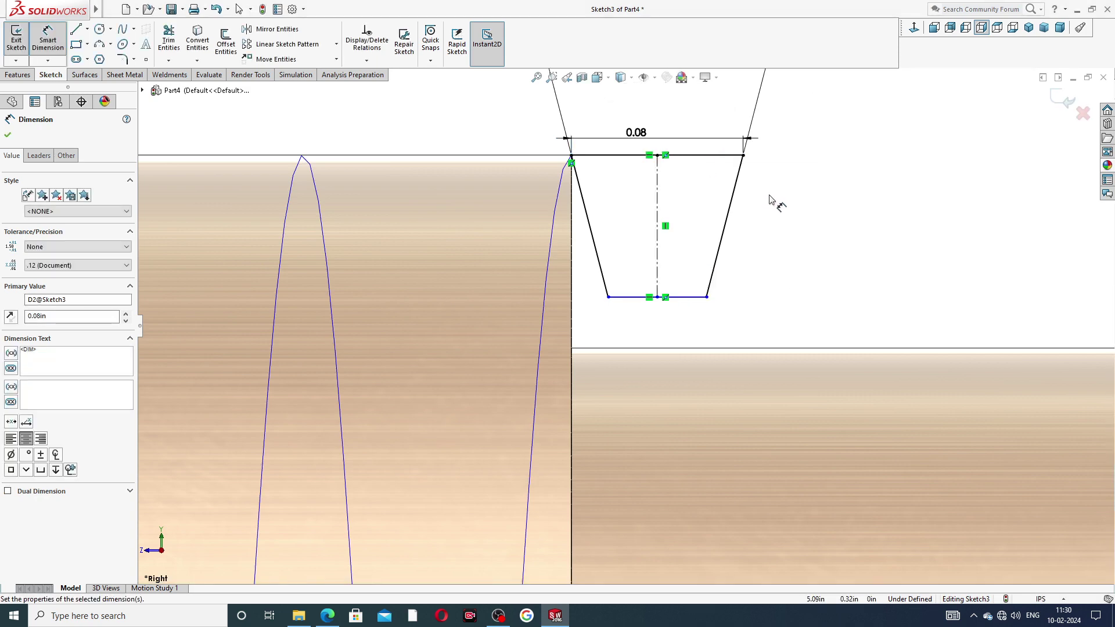
Dimension the height between the thread profile's upper and lower lines as 0.06 in.
{"action": "left_click", "coordinate": [712, 157]}
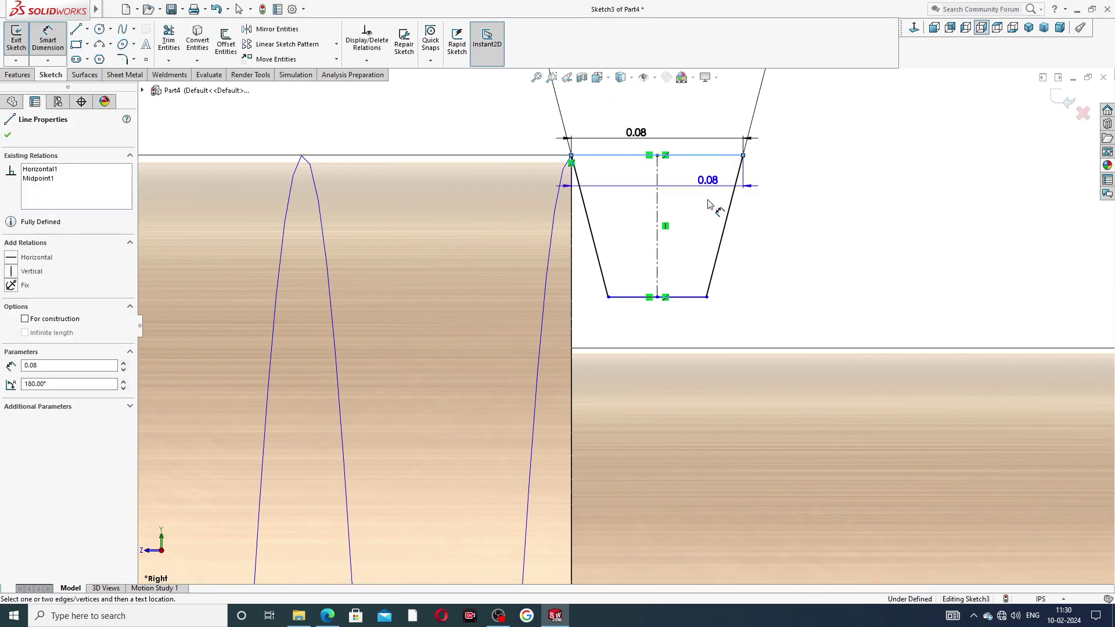
{"action": "left_click", "coordinate": [692, 297]}
{"action": "left_click", "coordinate": [771, 245]}
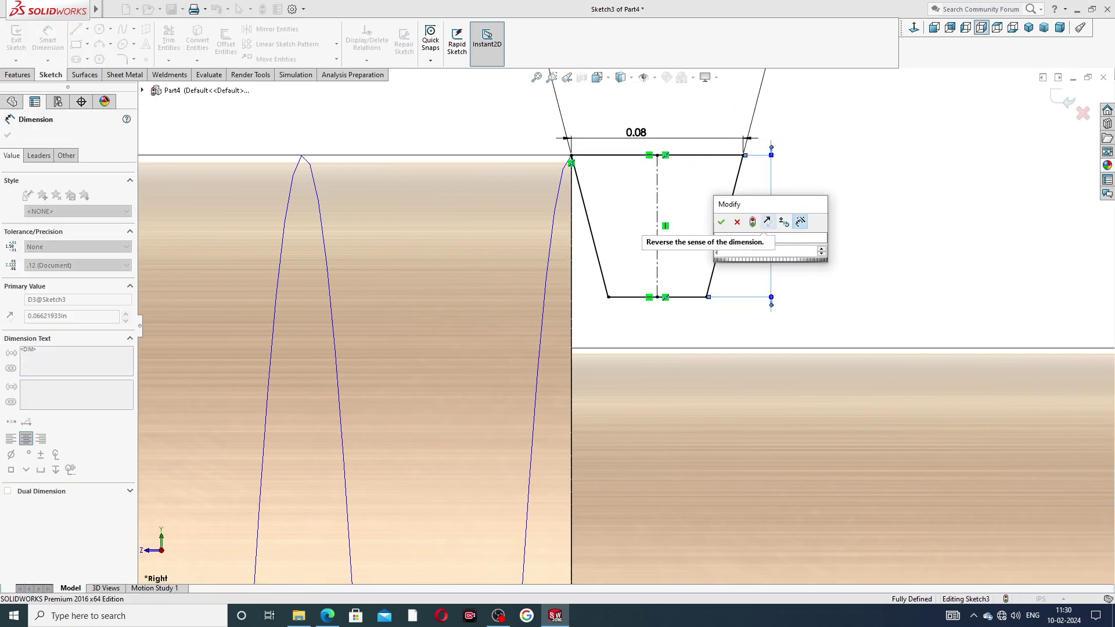
{"action": "type", "text": ".0"}
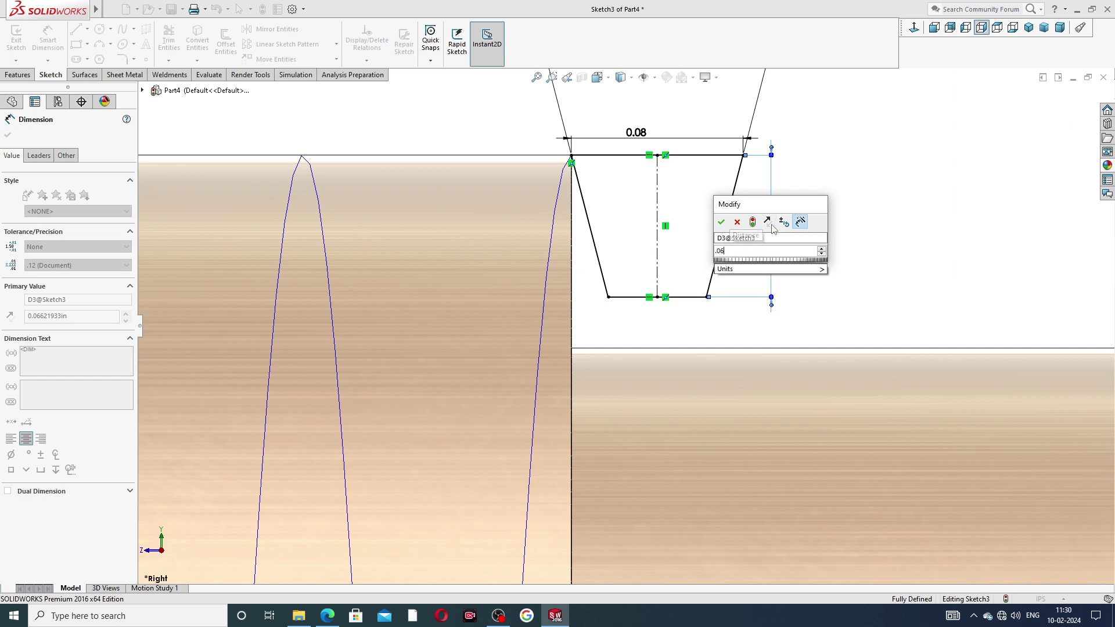
{"action": "type", "text": "6"}
{"action": "key", "text": "Return"}
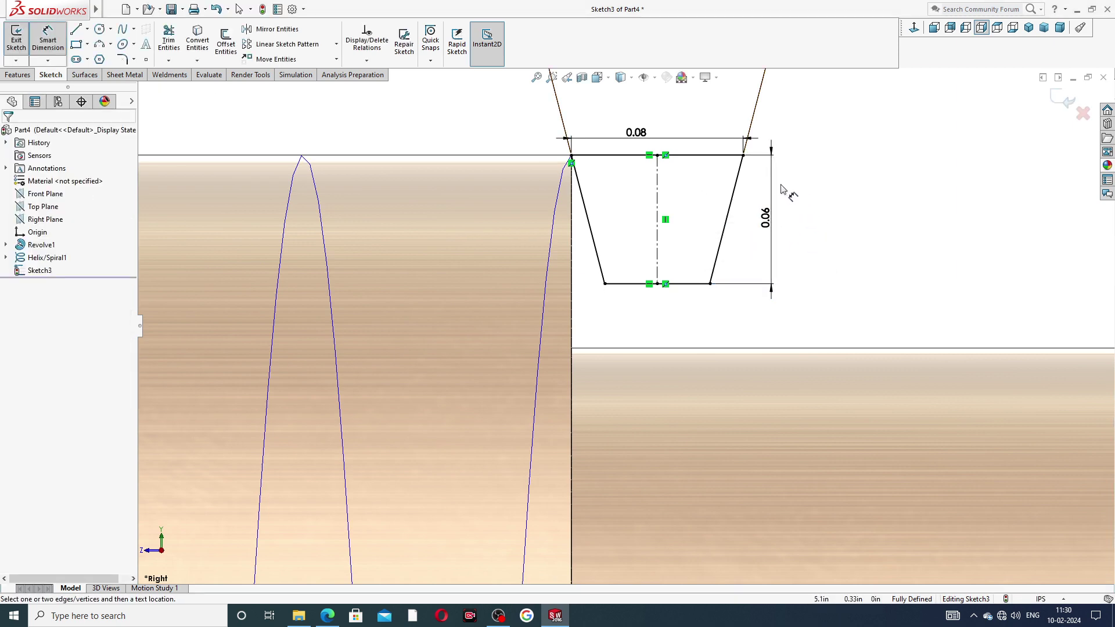
Move the 29° angle dimension closer to the thread profile and finish dimensioning.
{"action": "left_click", "coordinate": [642, 134]}
{"action": "key", "text": "z"}
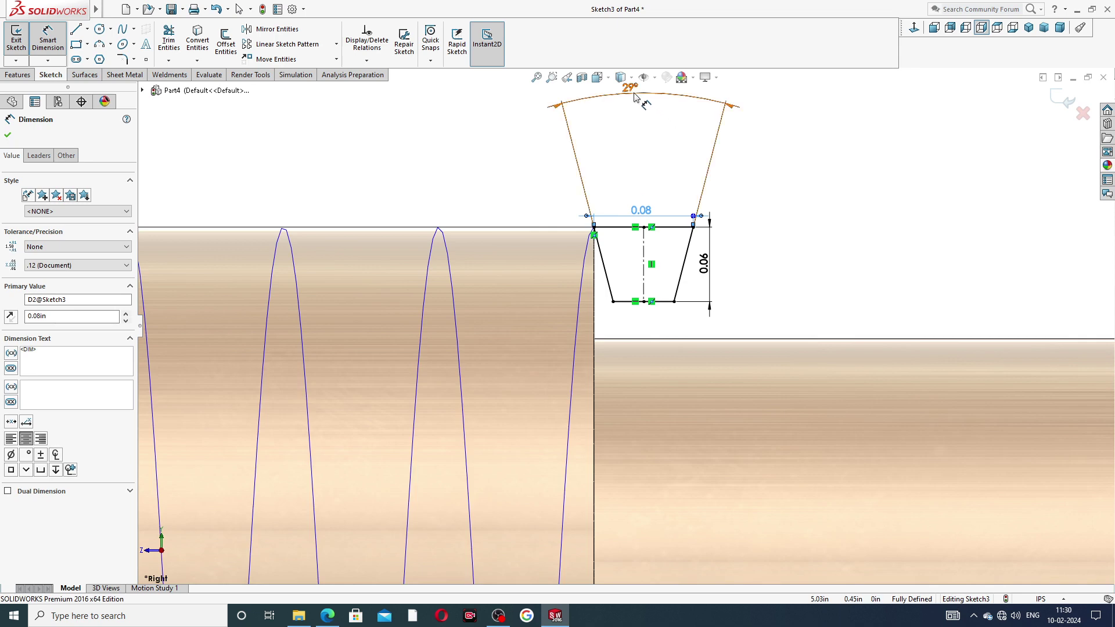
{"action": "left_click_drag", "start_coordinate": [639, 97], "coordinate": [648, 174]}
{"action": "key", "text": "Escape"}
{"action": "scroll", "coordinate": [641, 310], "scroll_direction": "down", "scroll_amount": 3}
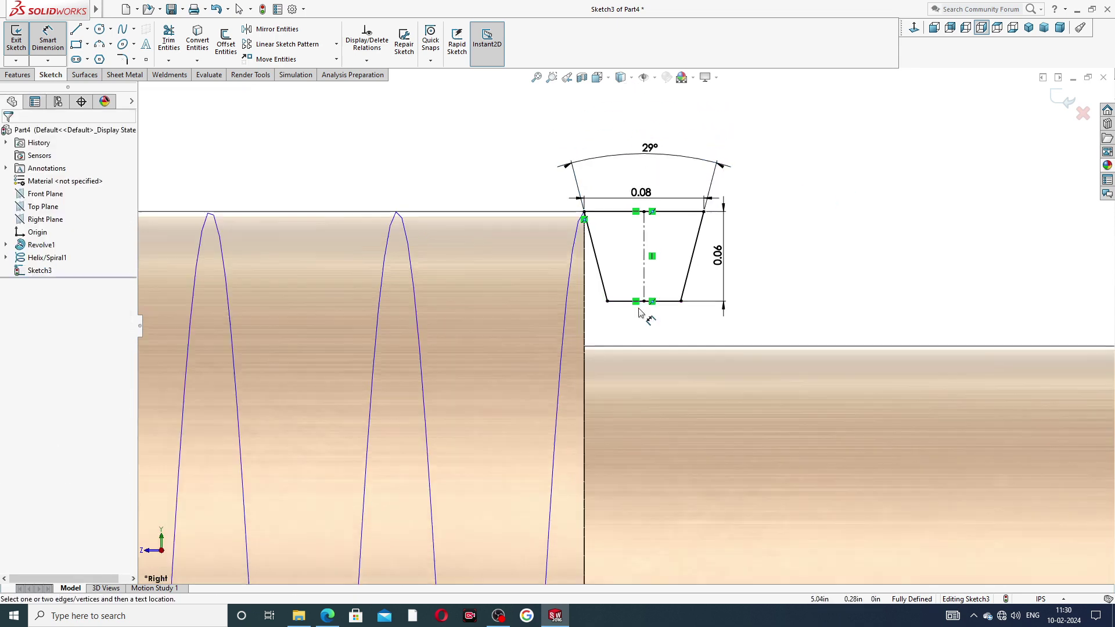
{"action": "right_click", "coordinate": [825, 200]}
{"action": "left_click", "coordinate": [854, 174]}
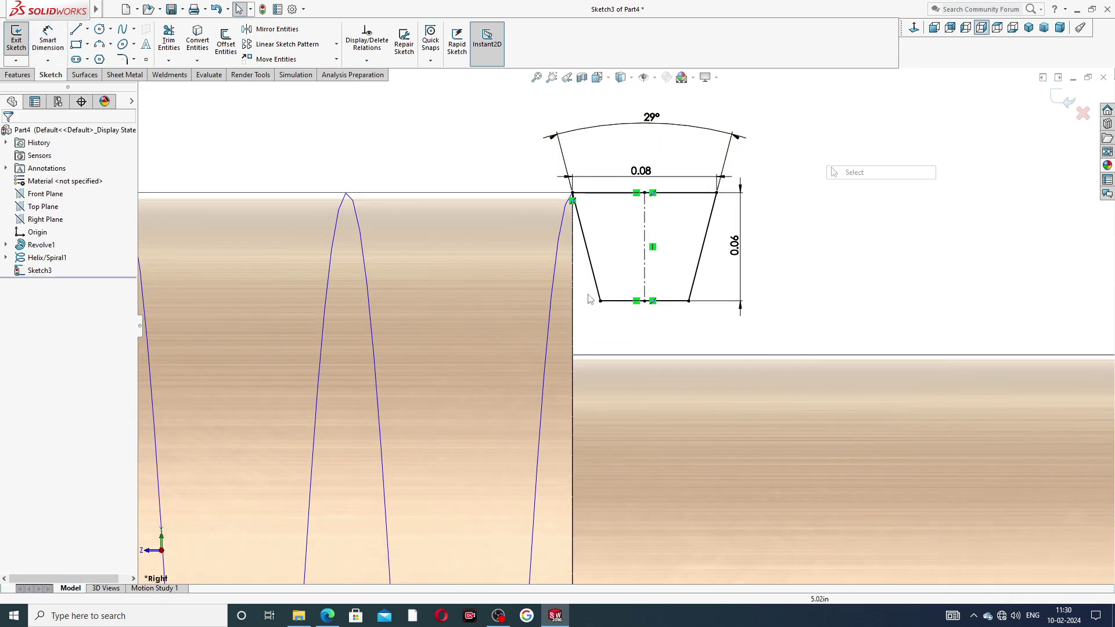
Check the thread dimensions against the vice screw drawing and exit the profile sketch.
{"action": "left_click", "coordinate": [328, 616]}
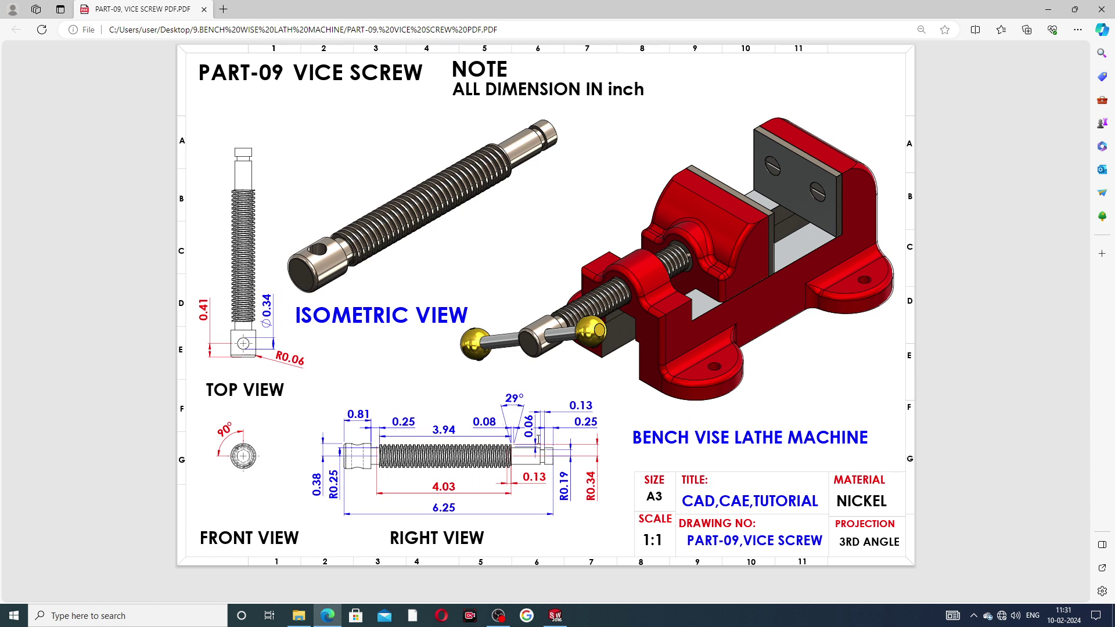
{"action": "left_click", "coordinate": [329, 615]}
{"action": "scroll", "coordinate": [662, 315], "scroll_direction": "down", "scroll_amount": 2}
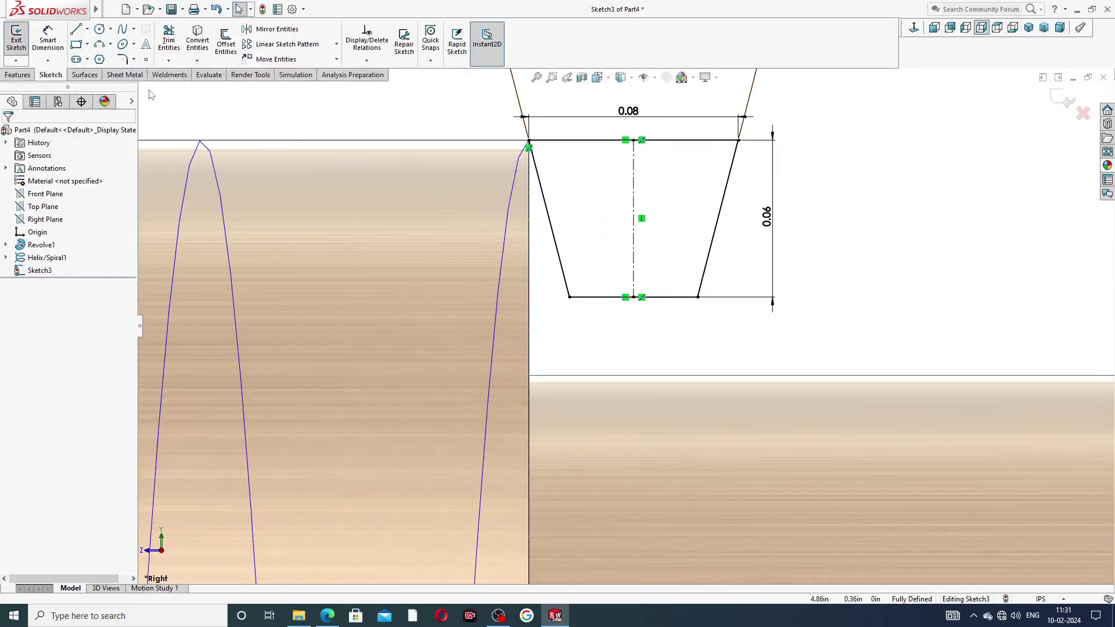
{"action": "left_click", "coordinate": [20, 75]}
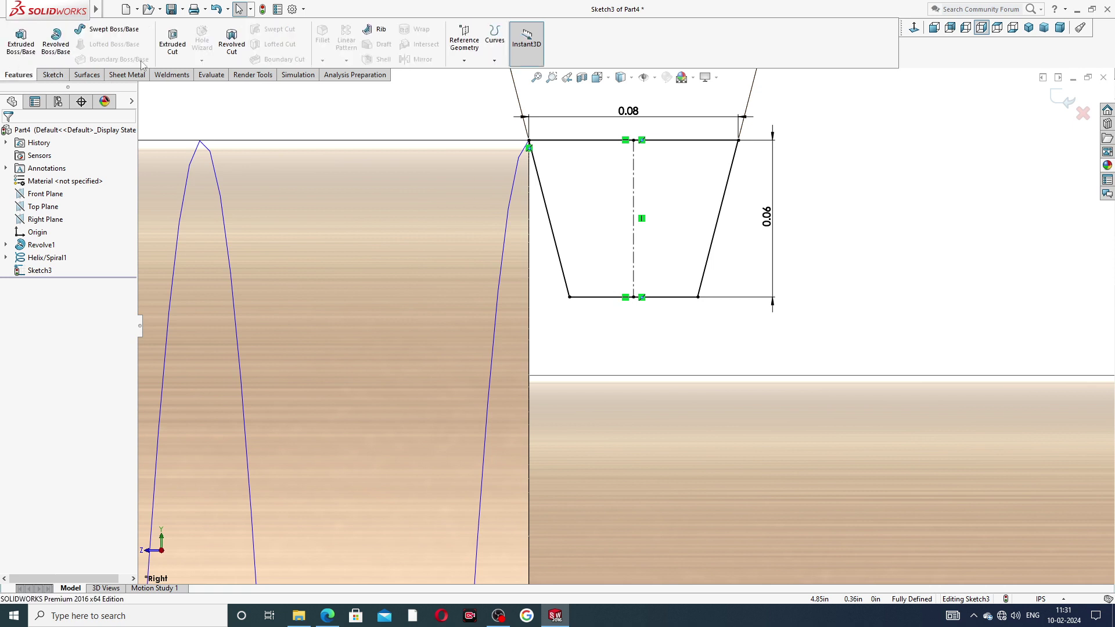
{"action": "left_click", "coordinate": [1062, 104]}
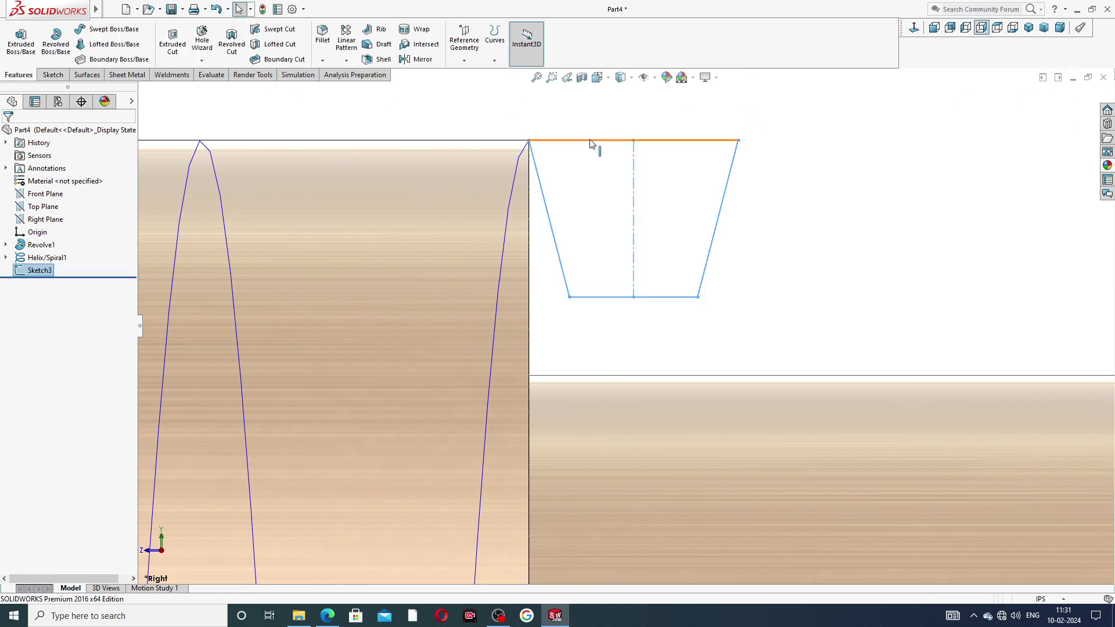
Cut the thread by sweeping the trapezoidal profile sketch along the helix.
{"action": "left_click", "coordinate": [275, 31]}
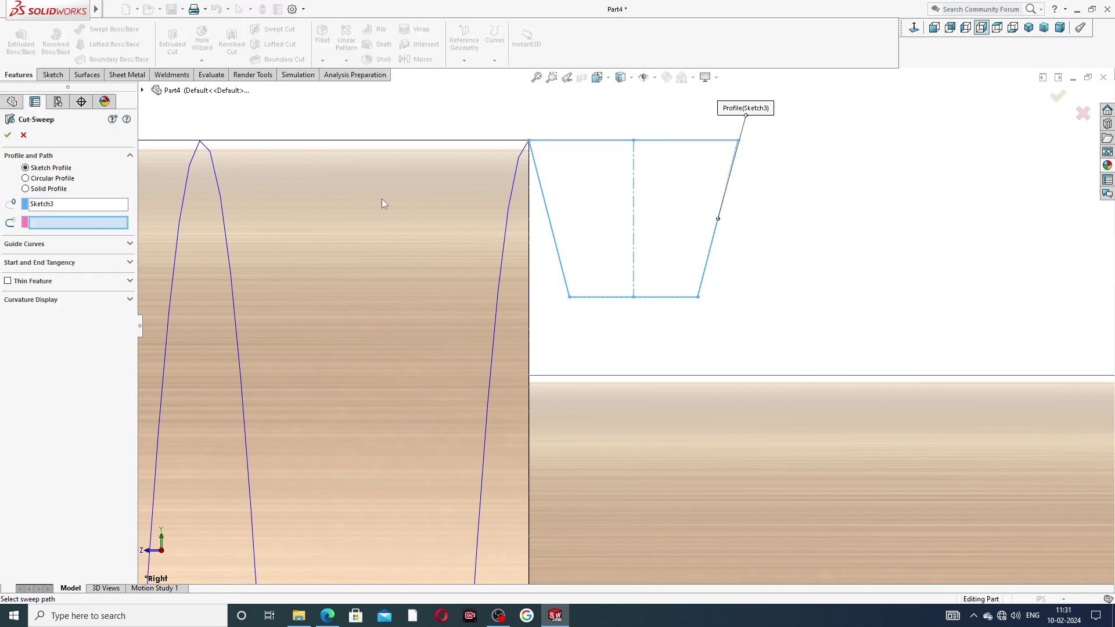
{"action": "scroll", "coordinate": [546, 201], "scroll_direction": "up", "scroll_amount": 2}
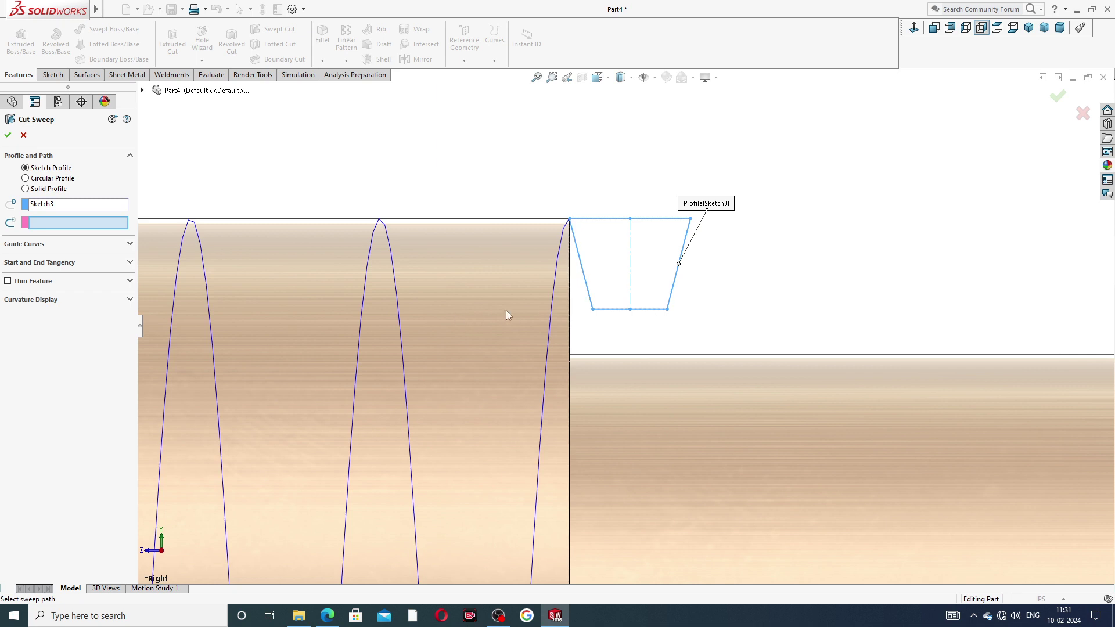
{"action": "left_click", "coordinate": [553, 300]}
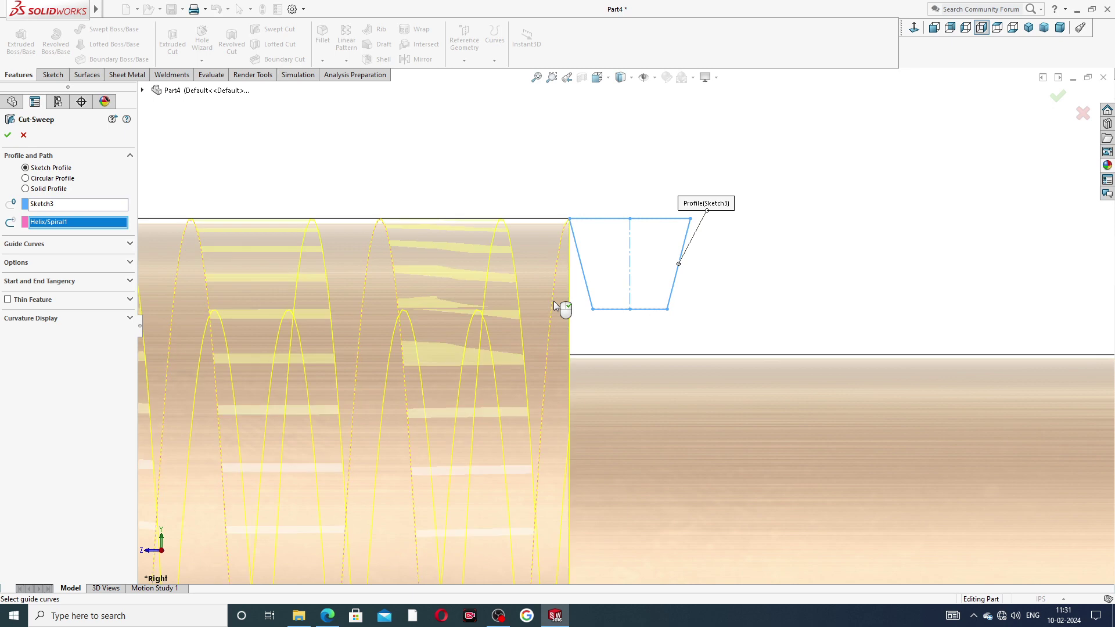
{"action": "scroll", "coordinate": [552, 300], "scroll_direction": "up", "scroll_amount": 5}
{"action": "scroll", "coordinate": [580, 348], "scroll_direction": "up", "scroll_amount": 3}
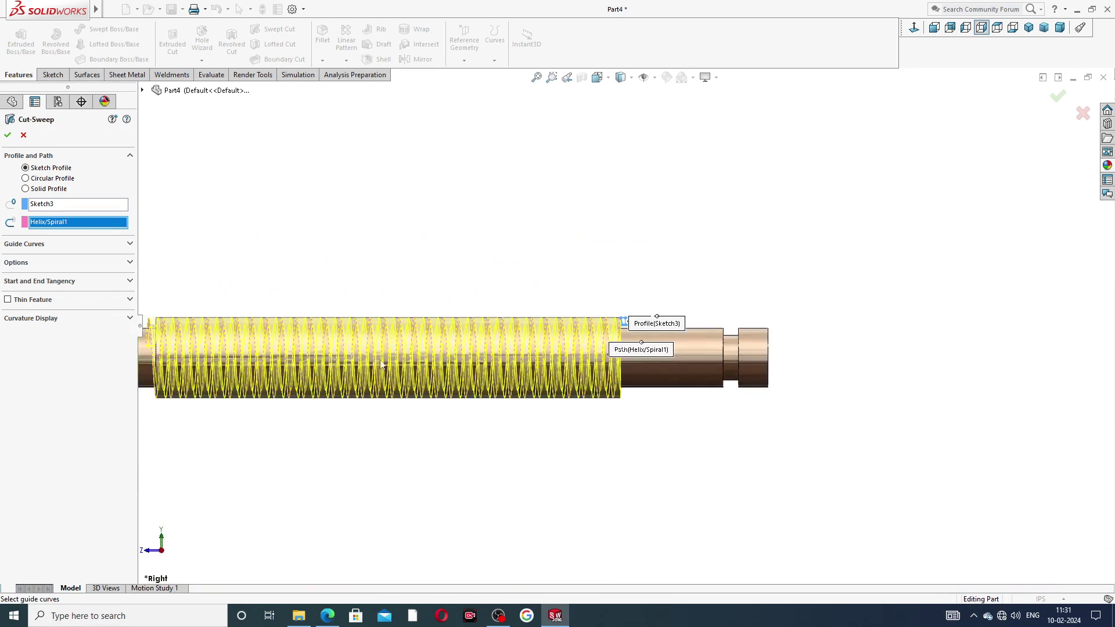
{"action": "scroll", "coordinate": [616, 348], "scroll_direction": "up", "scroll_amount": 2}
{"action": "scroll", "coordinate": [267, 360], "scroll_direction": "down", "scroll_amount": 2}
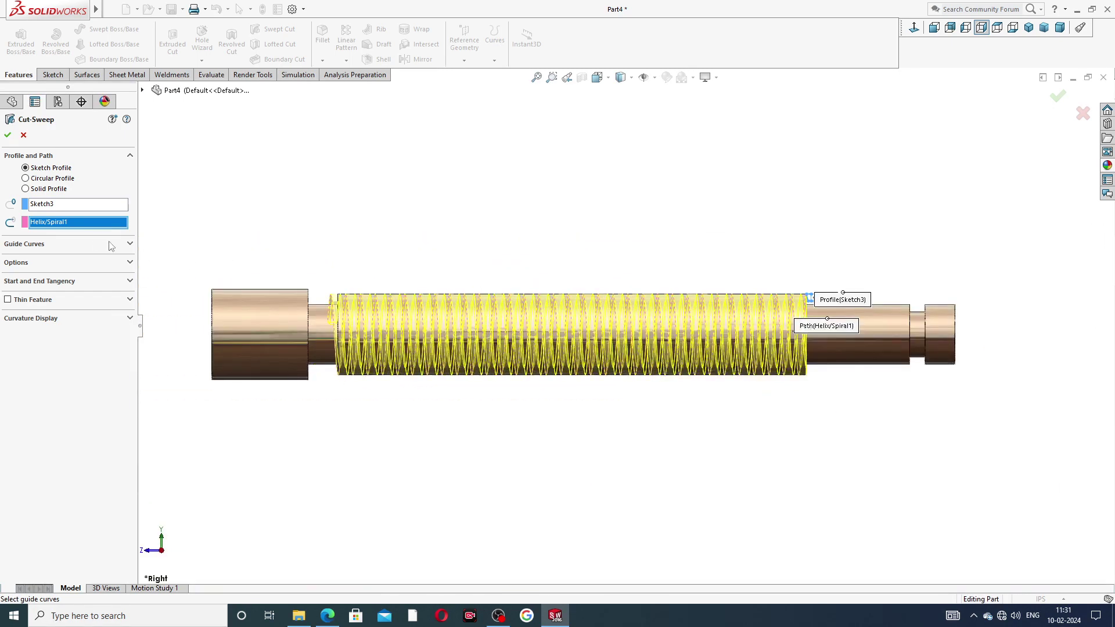
{"action": "left_click", "coordinate": [7, 137]}
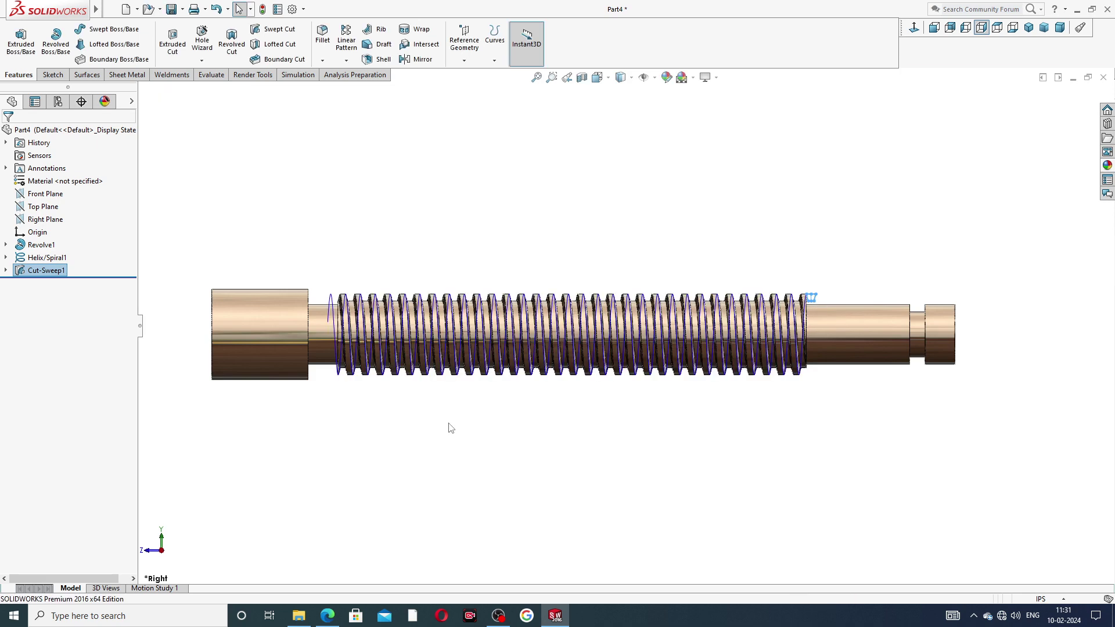
Try to hide the helix curve along the thread, and undo the hiding.
{"action": "left_click", "coordinate": [468, 438]}
{"action": "middle_click_drag", "start_coordinate": [468, 438], "coordinate": [497, 293]}
{"action": "scroll", "coordinate": [500, 297], "scroll_direction": "down", "scroll_amount": 3}
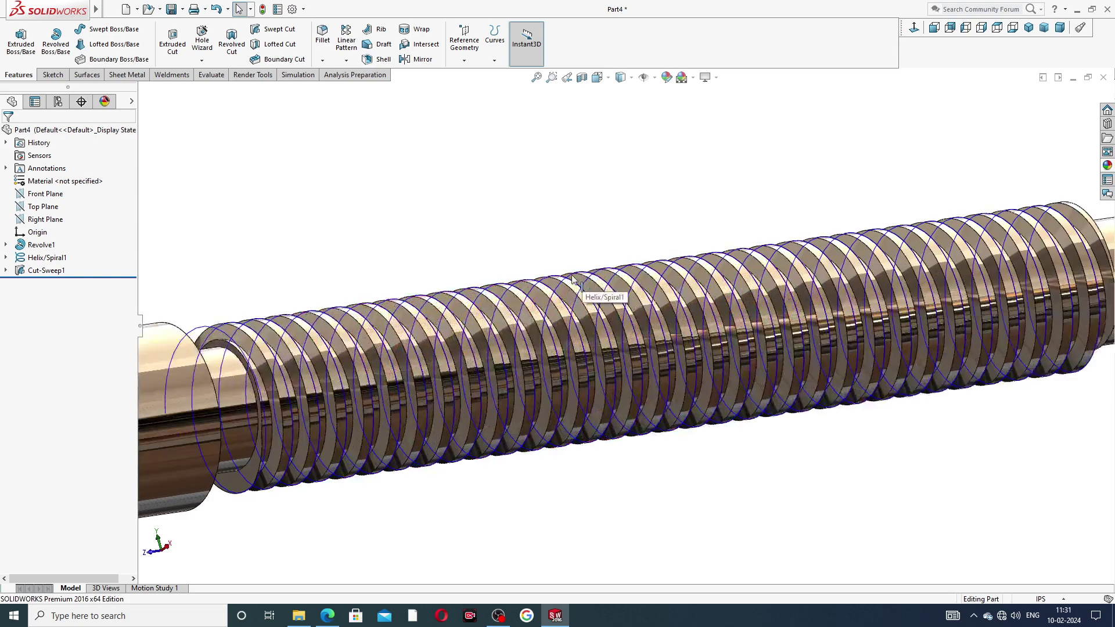
{"action": "left_click", "coordinate": [570, 277]}
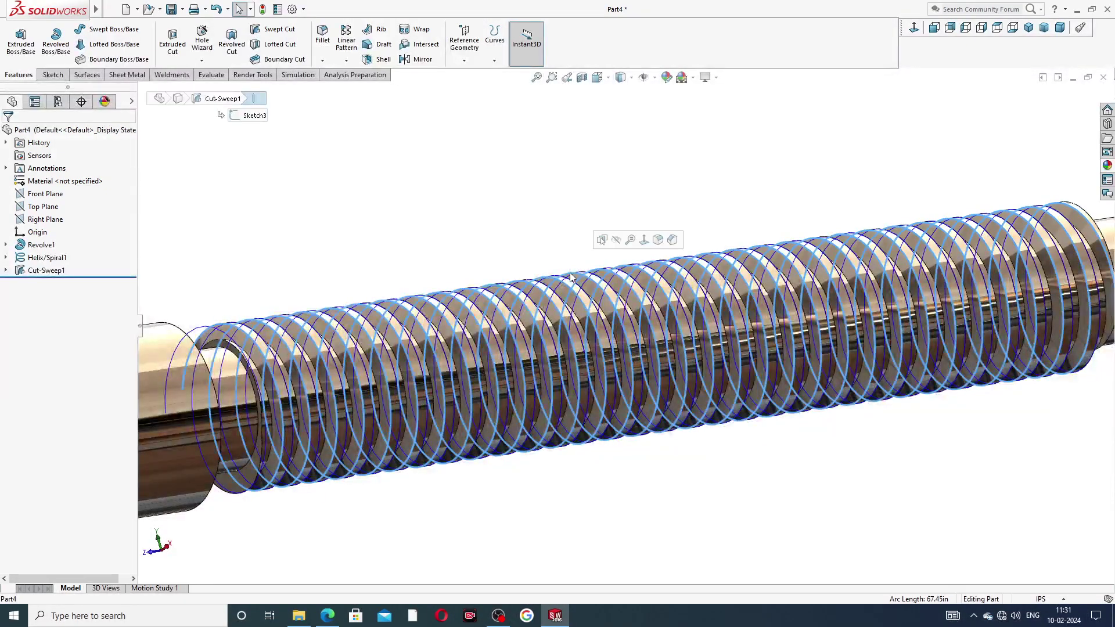
{"action": "left_click", "coordinate": [607, 238]}
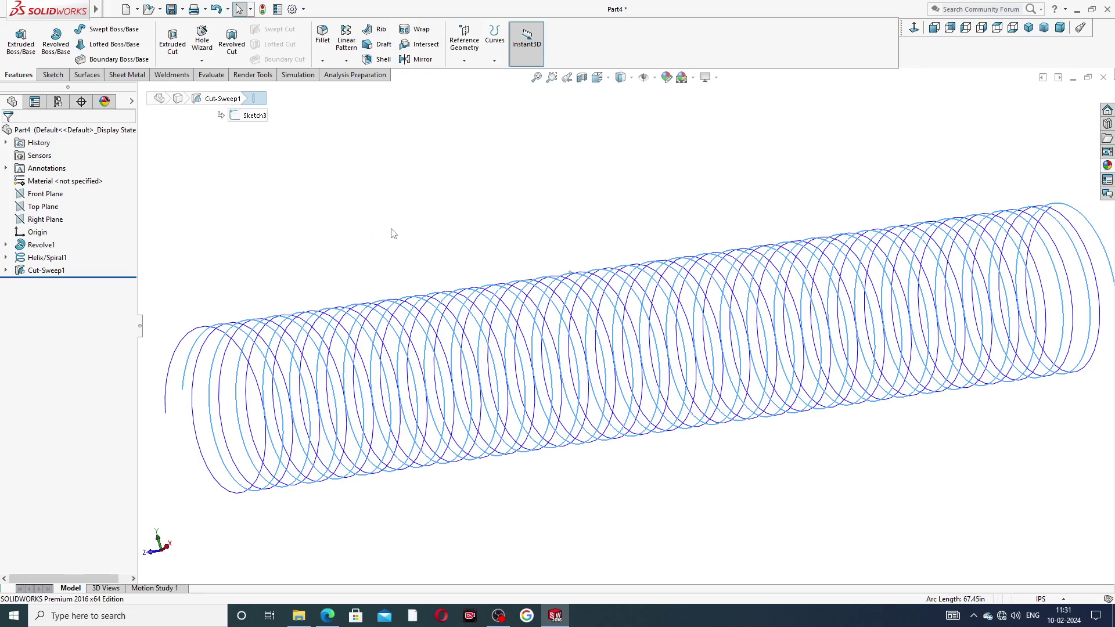
{"action": "key", "text": "ctrl+z"}
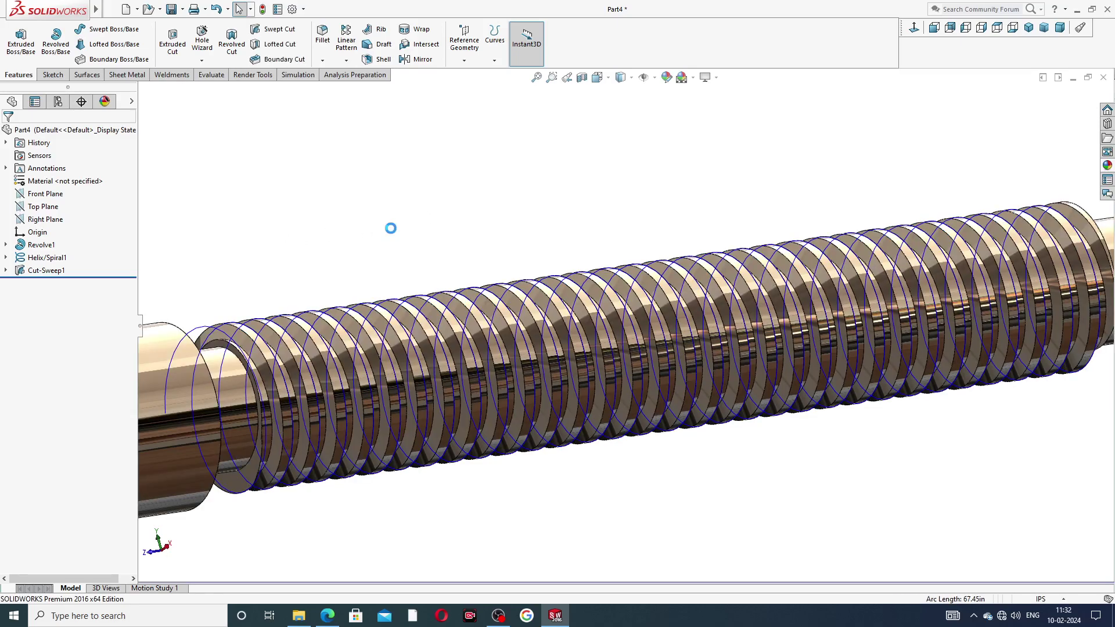
Hide the helix curve and show the whole screw at an angle.
{"action": "middle_click_drag", "start_coordinate": [566, 286], "coordinate": [187, 310]}
{"action": "left_click", "coordinate": [187, 310]}
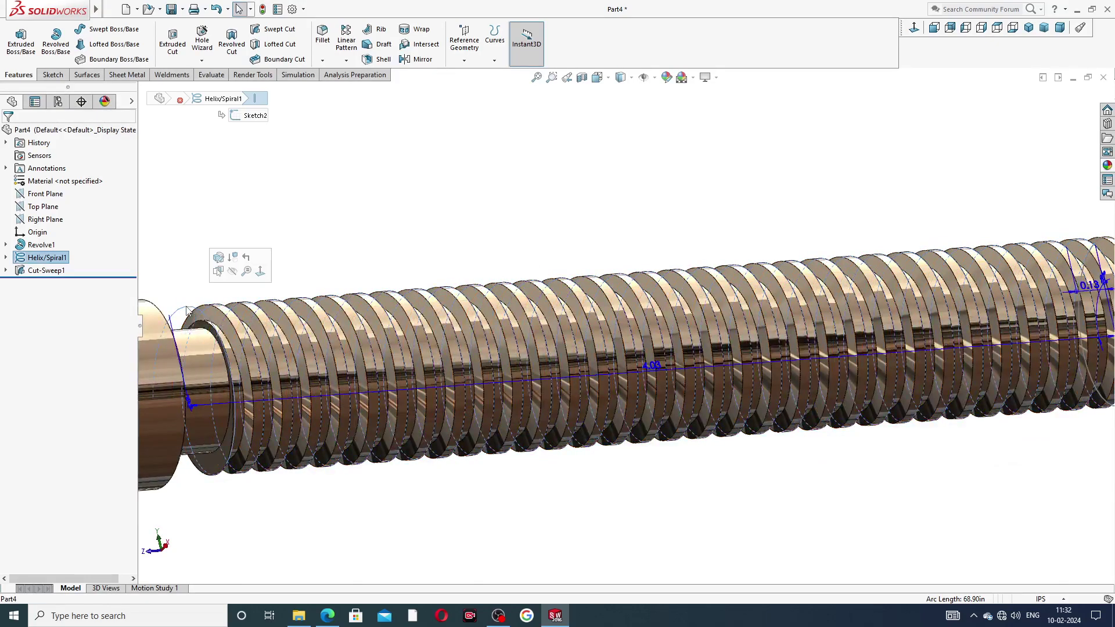
{"action": "key", "text": "f"}
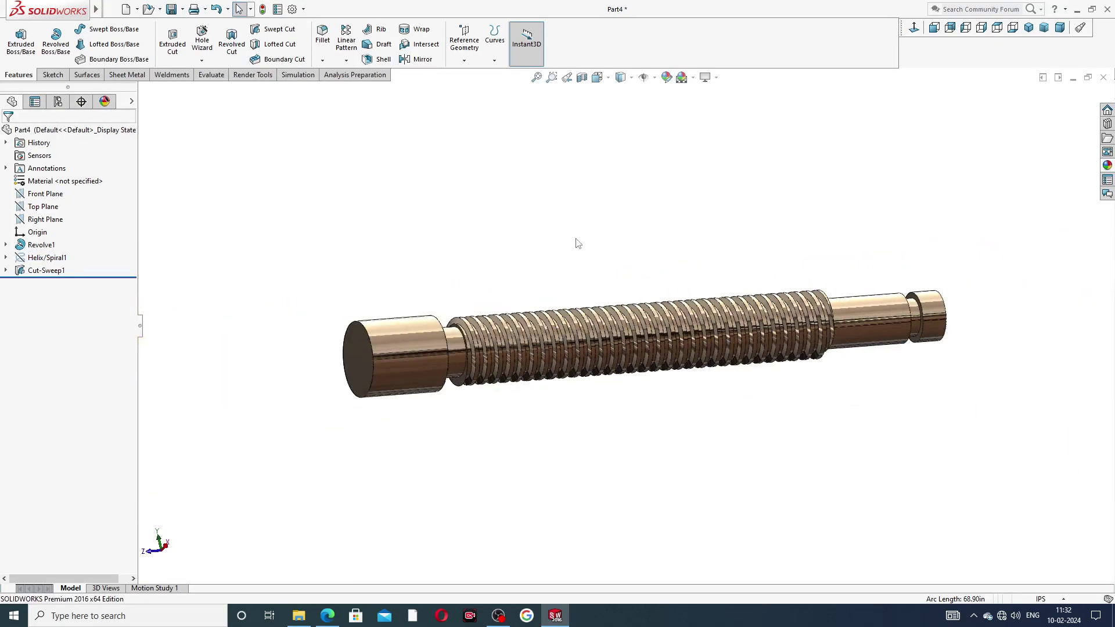
{"action": "middle_click_drag", "start_coordinate": [705, 312], "coordinate": [631, 224]}
{"action": "mouse_move", "coordinate": [637, 159]}
{"action": "middle_mouse_down"}
{"action": "mouse_move", "coordinate": [709, 241]}
{"action": "mouse_move", "coordinate": [676, 273]}
{"action": "middle_mouse_up"}
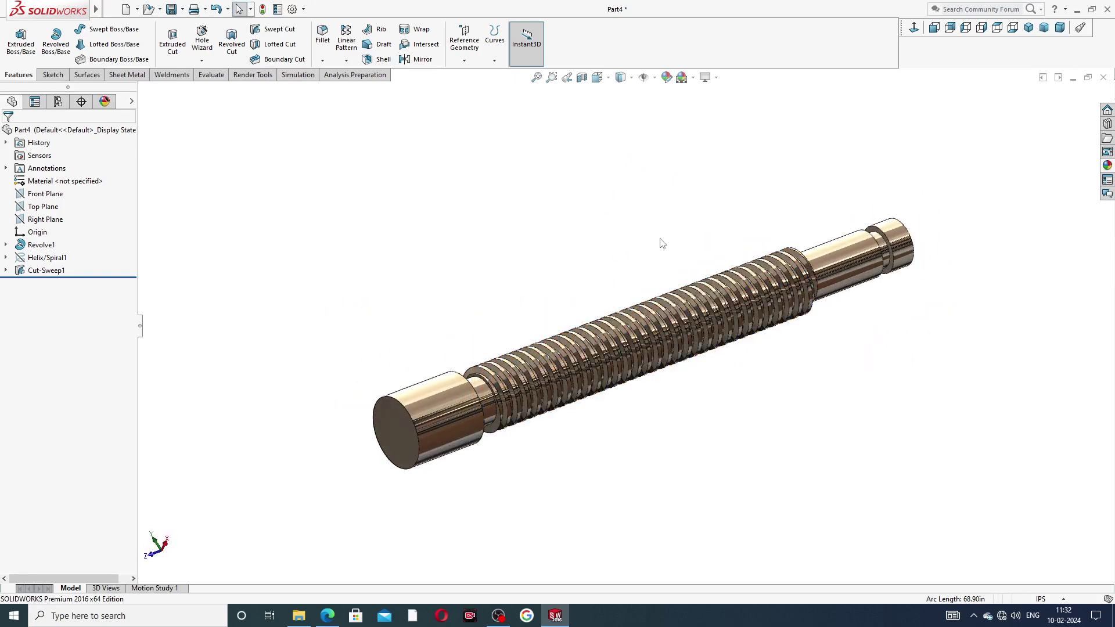
Save the part as Part4 in the New folder on the Desktop.
{"action": "key", "text": "ctrl+s"}
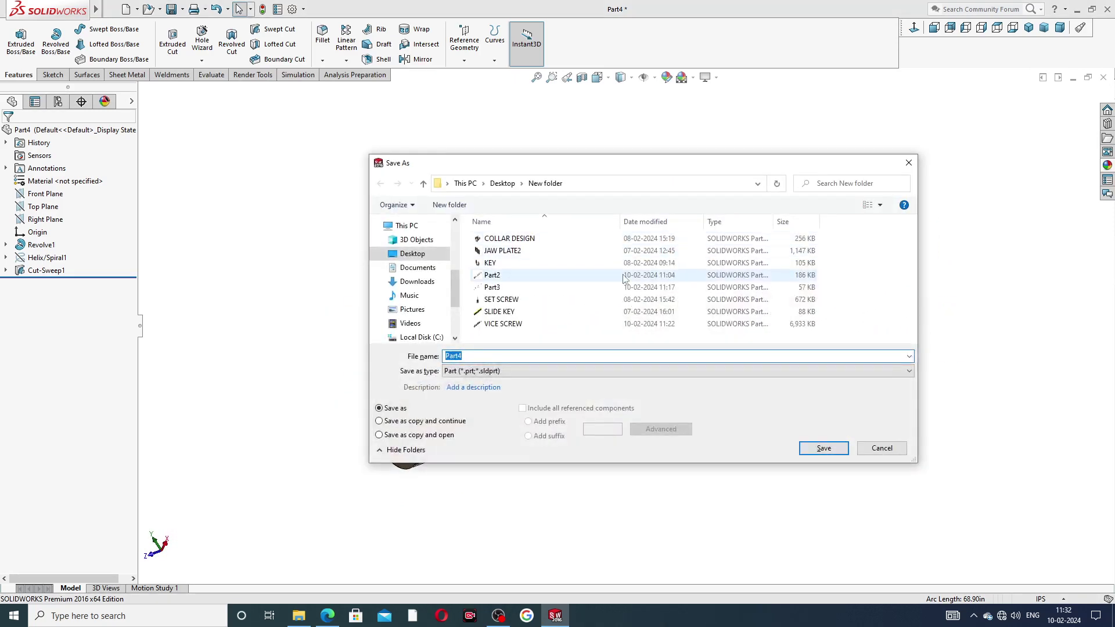
{"action": "left_click", "coordinate": [822, 448]}
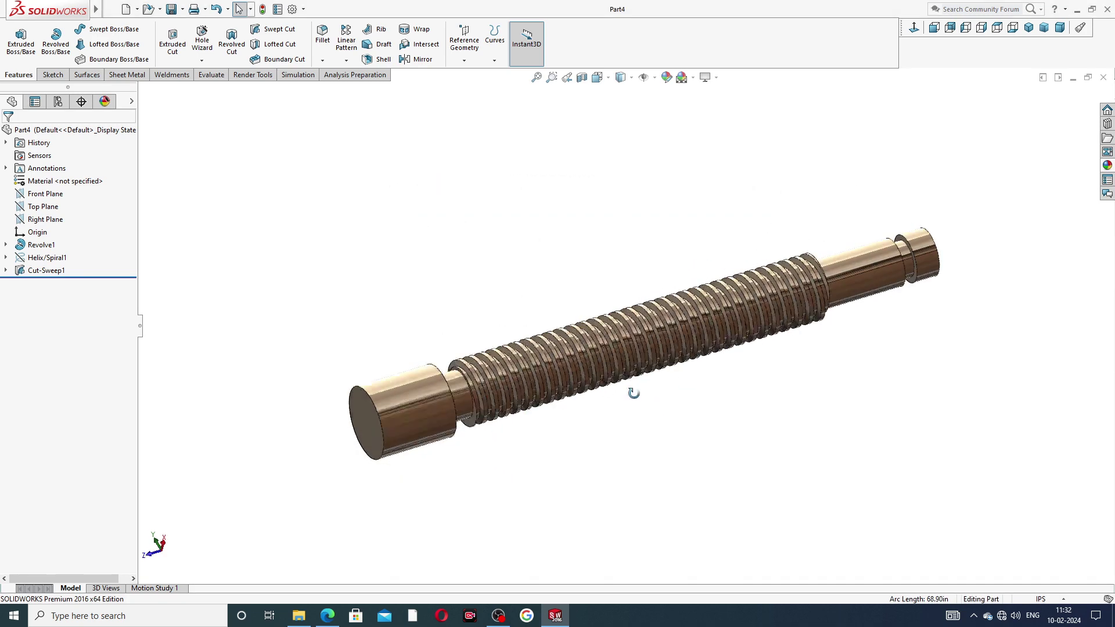
{"action": "middle_click_drag", "start_coordinate": [633, 393], "coordinate": [629, 413]}
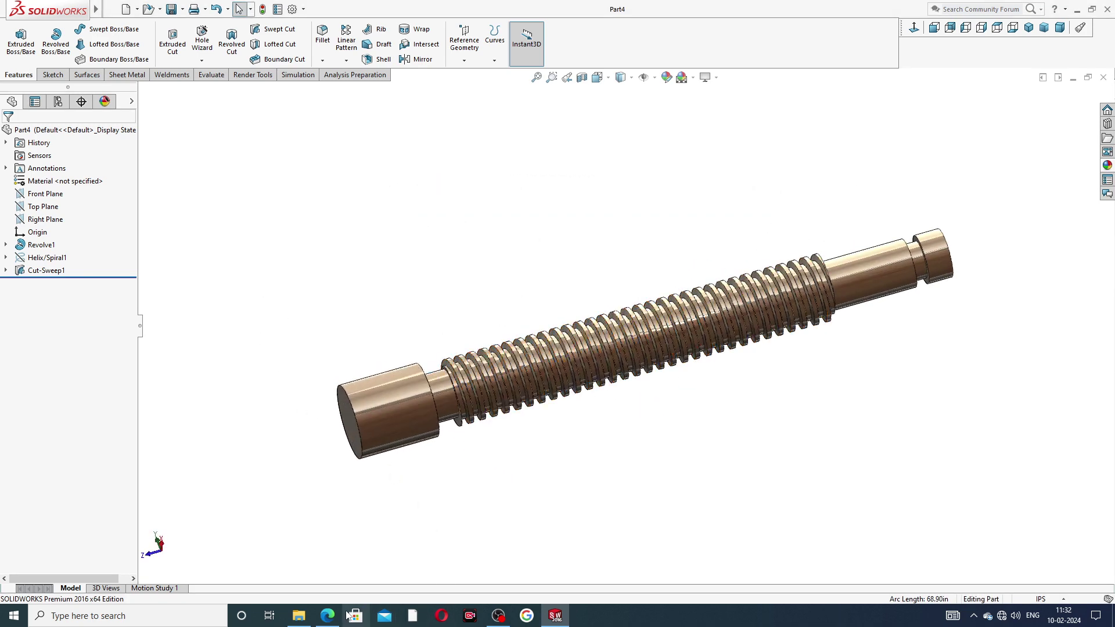
Consult the vice screw drawing and start a sketch on the Top Plane, viewed face-on.
{"action": "left_click", "coordinate": [327, 616]}
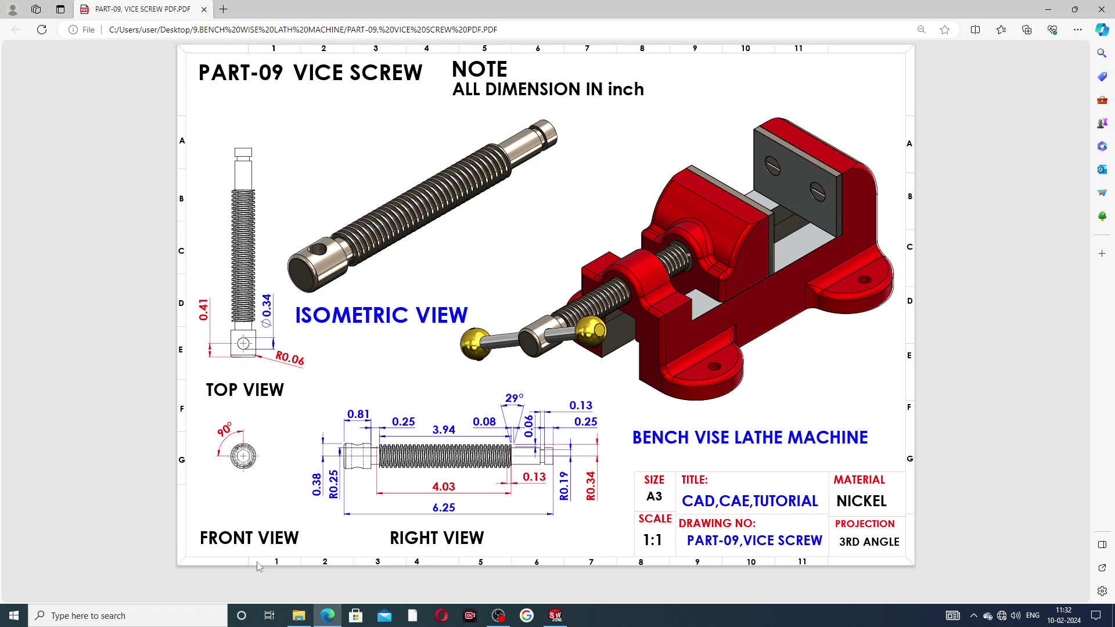
{"action": "key", "text": "alt+Tab"}
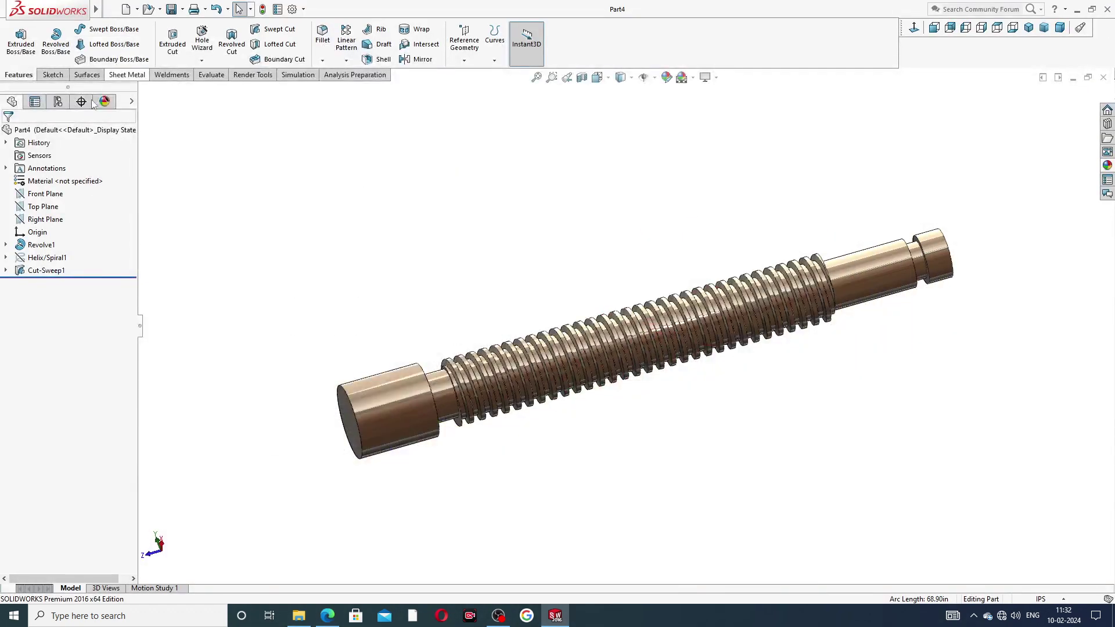
{"action": "left_click", "coordinate": [46, 208]}
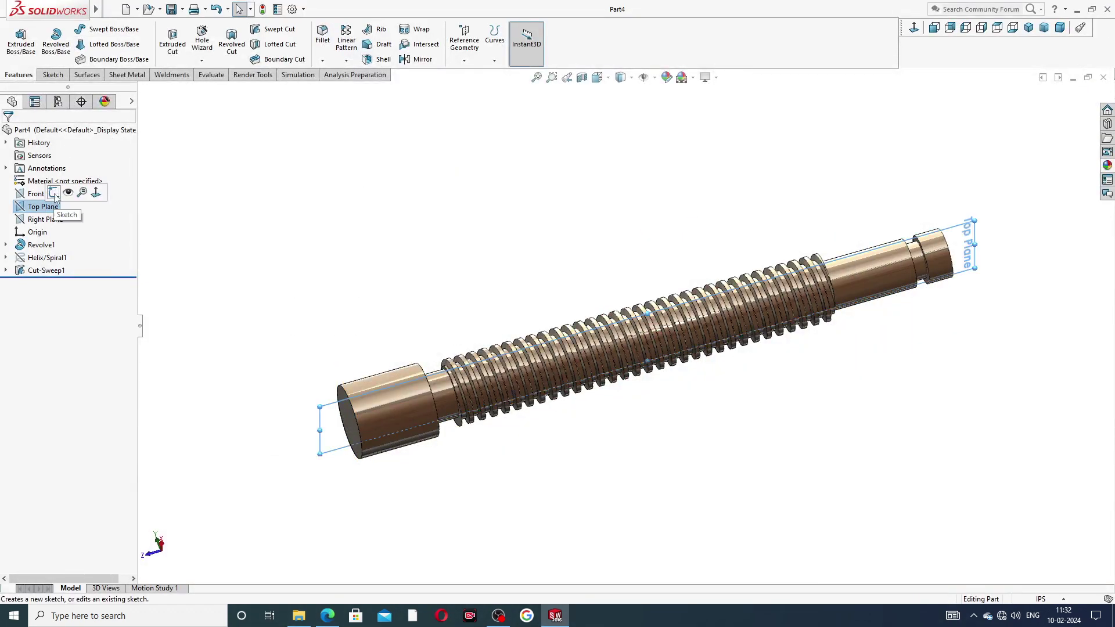
{"action": "left_click", "coordinate": [58, 189]}
{"action": "left_click", "coordinate": [914, 27]}
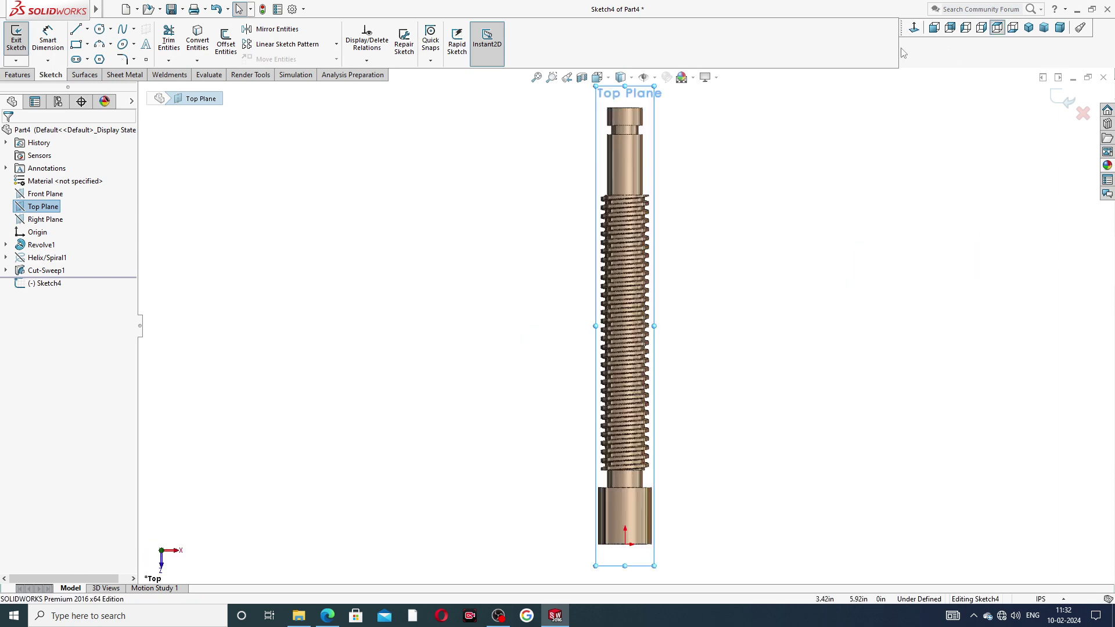
Sketch a vertical centerline from the origin up into the screw head, about 0.40 in long.
{"action": "scroll", "coordinate": [648, 517], "scroll_direction": "down", "scroll_amount": 5}
{"action": "scroll", "coordinate": [649, 517], "scroll_direction": "down", "scroll_amount": 3}
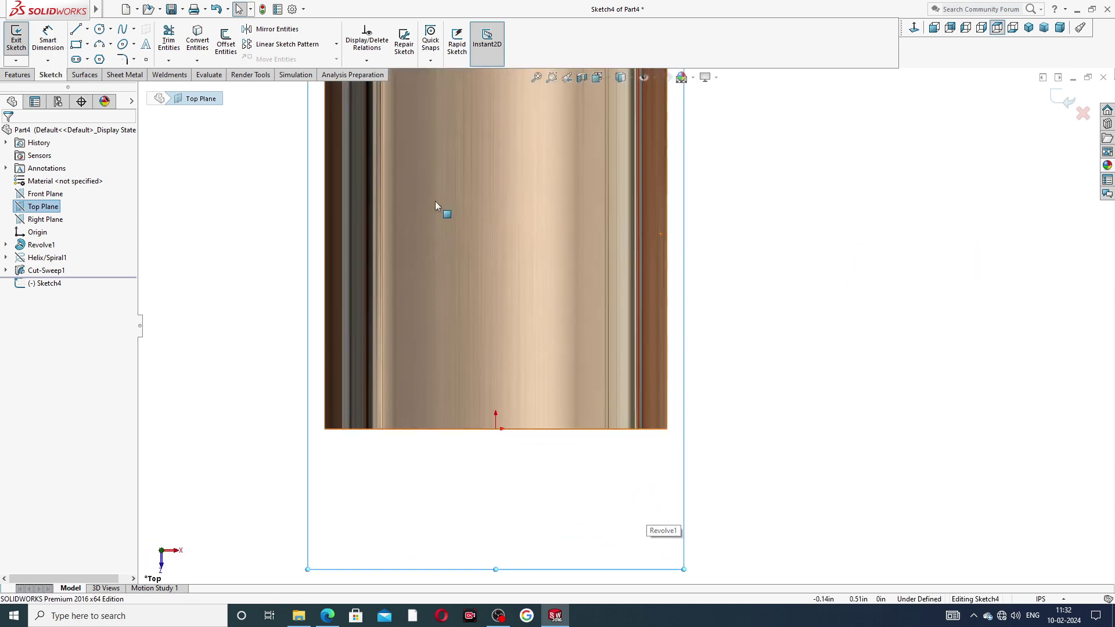
{"action": "scroll", "coordinate": [434, 201], "scroll_direction": "up", "scroll_amount": 2}
{"action": "left_click", "coordinate": [87, 29]}
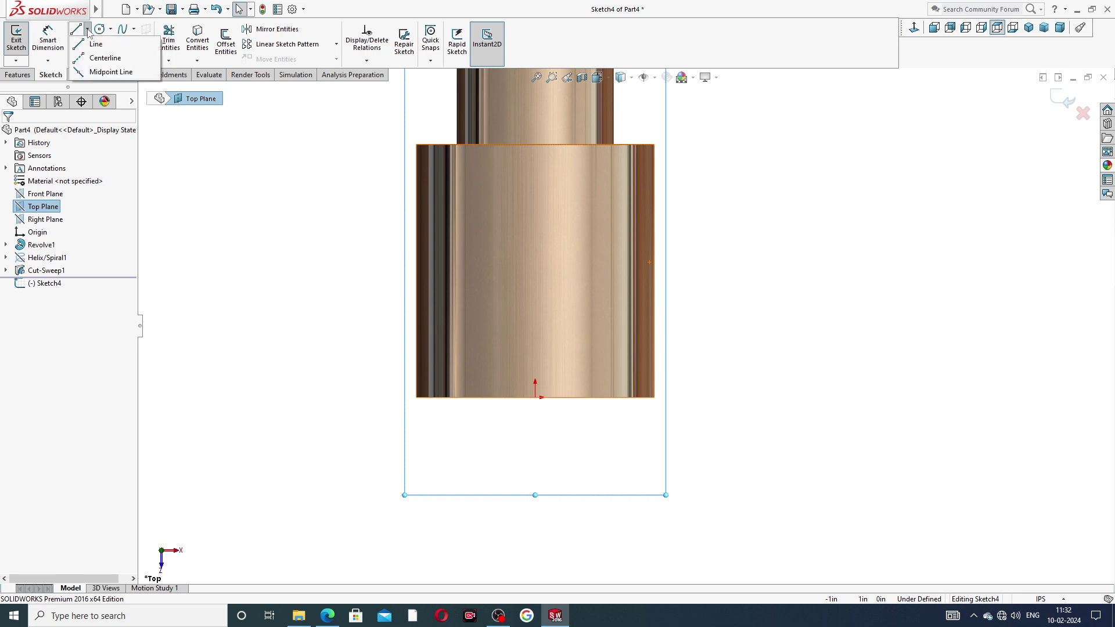
{"action": "left_click", "coordinate": [105, 55]}
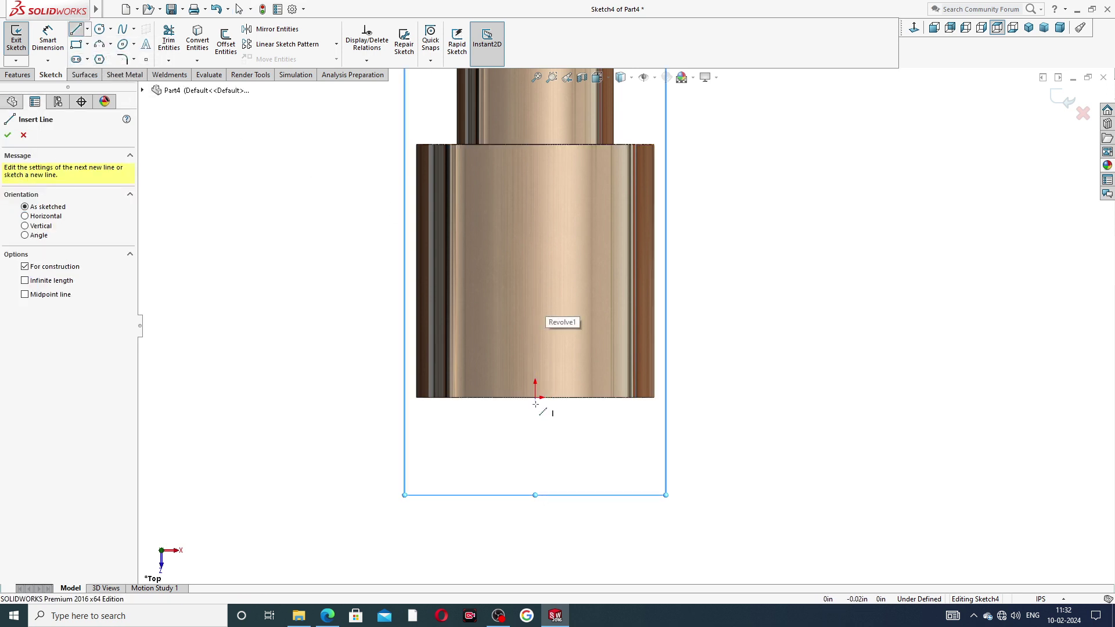
{"action": "left_click_drag", "start_coordinate": [535, 397], "coordinate": [551, 398]}
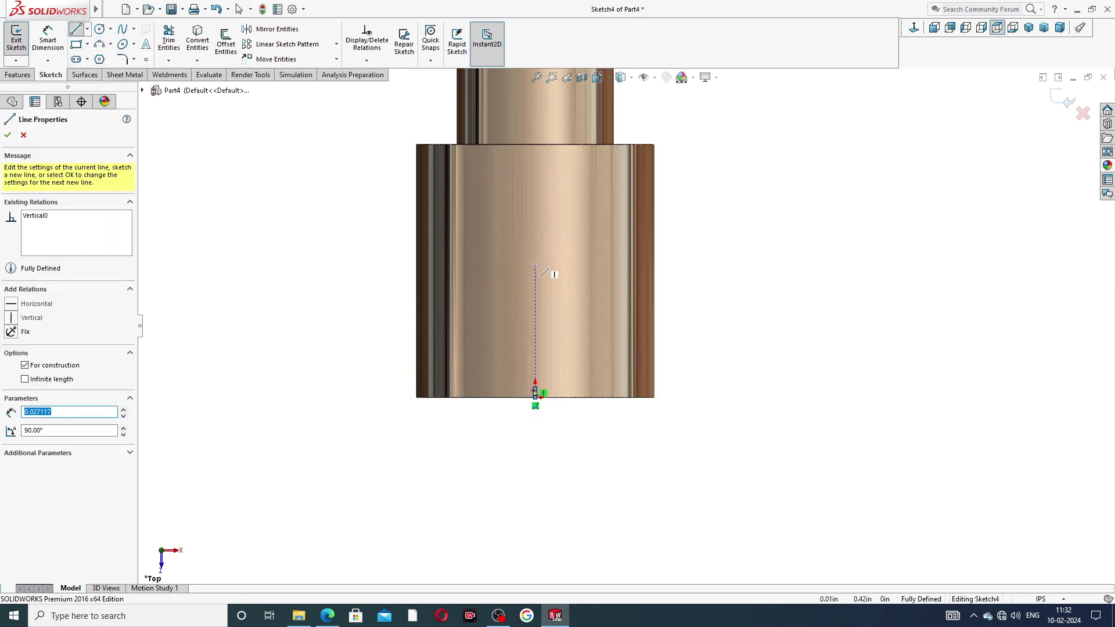
{"action": "right_click", "coordinate": [577, 227]}
{"action": "left_click", "coordinate": [604, 280]}
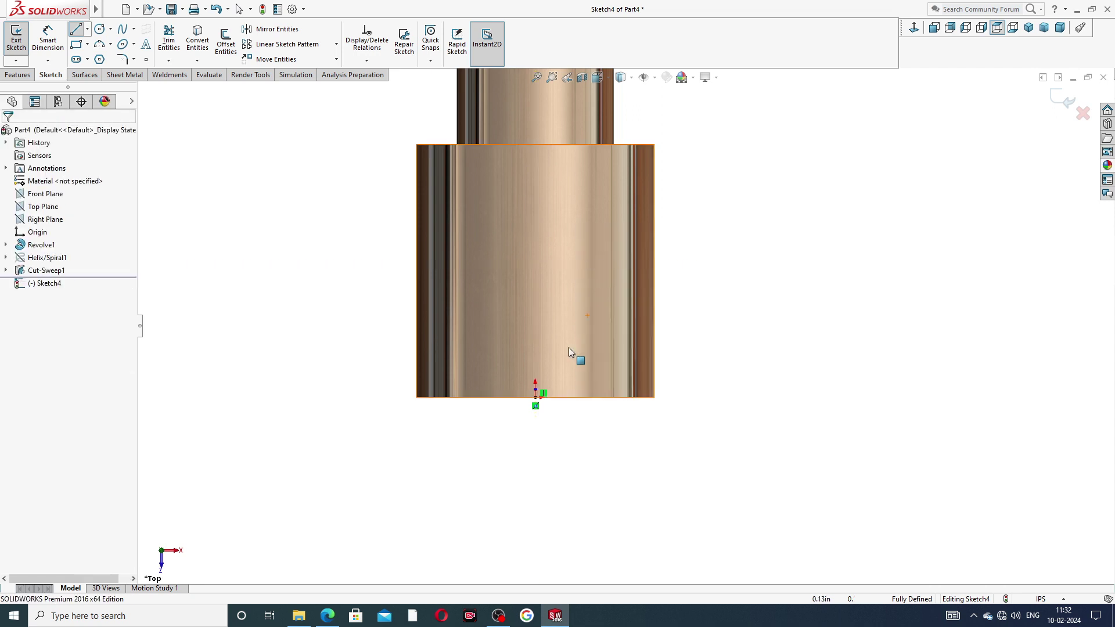
{"action": "left_click_drag", "start_coordinate": [536, 386], "coordinate": [535, 272]}
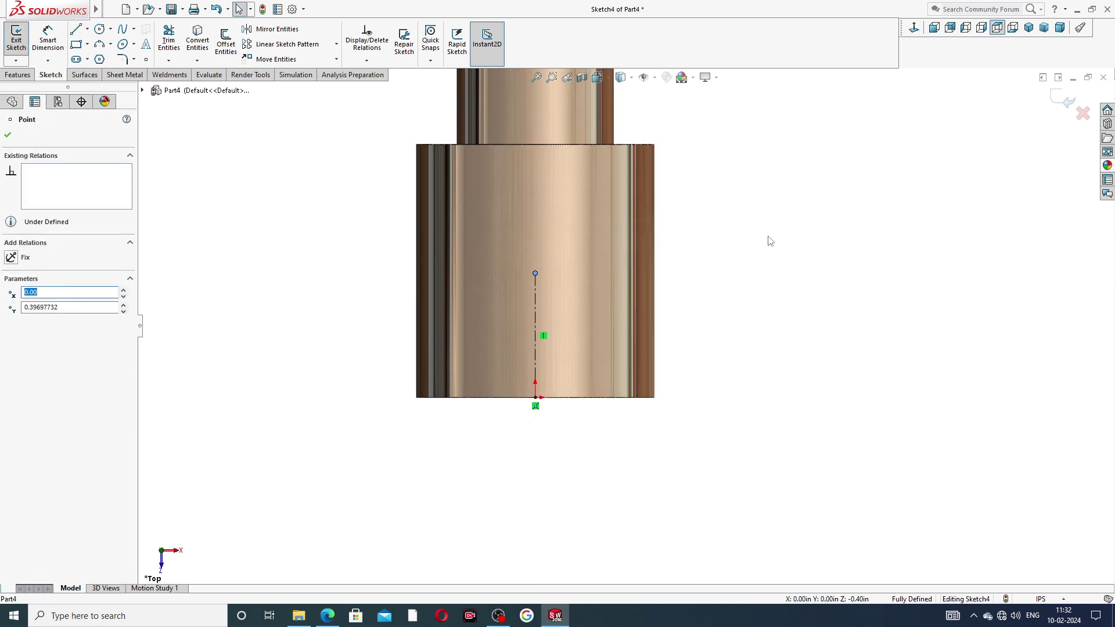
{"action": "left_click", "coordinate": [710, 209]}
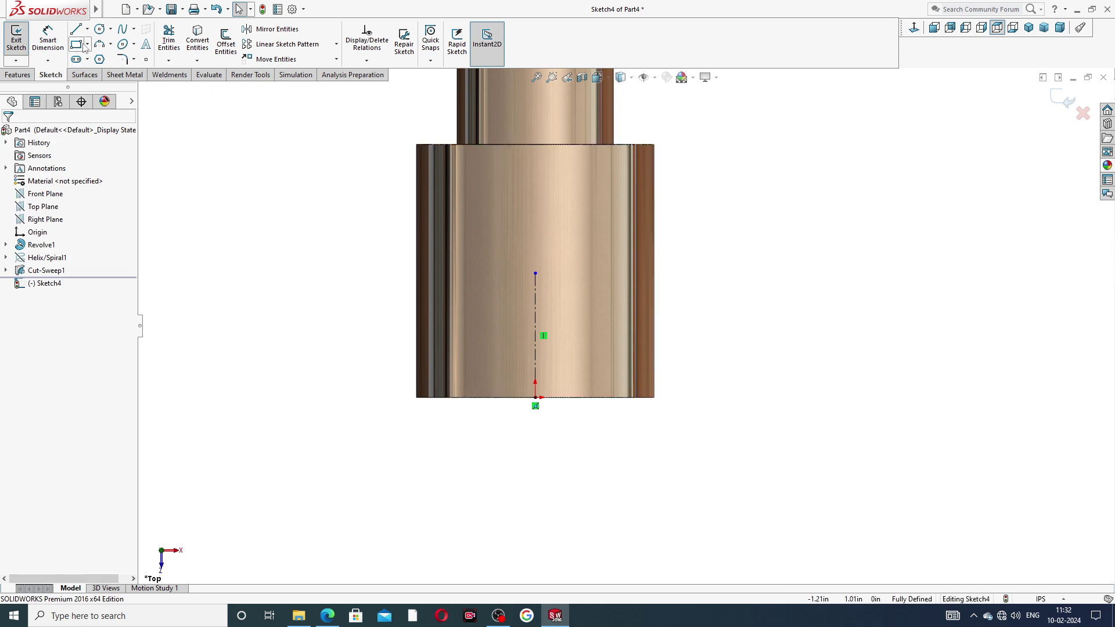
Sketch a circle about 0.36 in in diameter centred on the upper end of the centerline.
{"action": "left_click", "coordinate": [100, 30]}
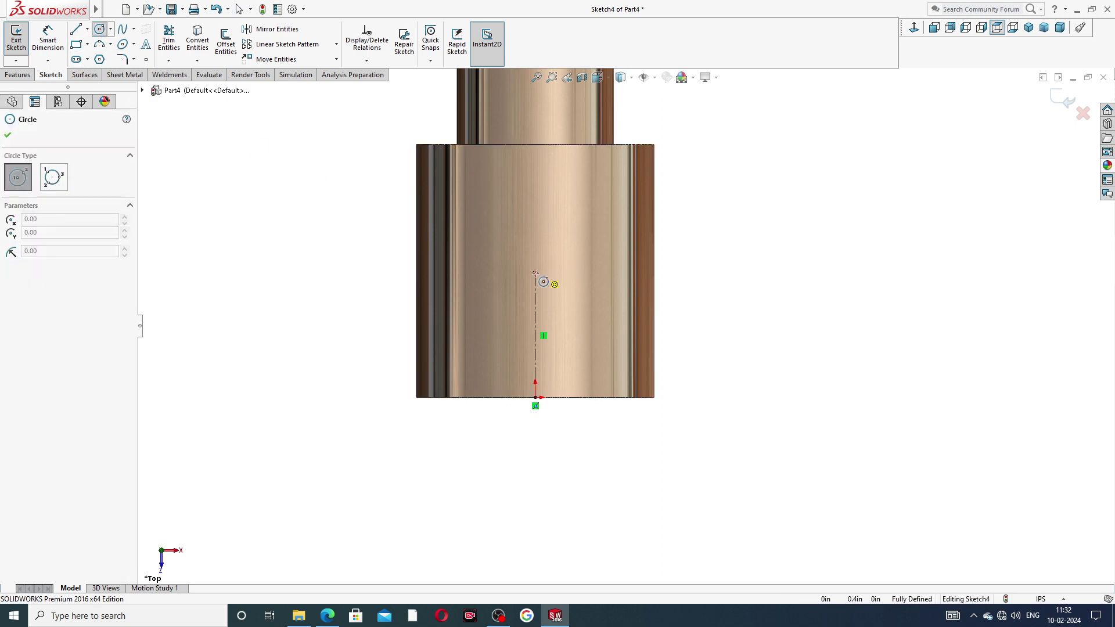
{"action": "left_click", "coordinate": [535, 273]}
{"action": "left_click", "coordinate": [566, 228]}
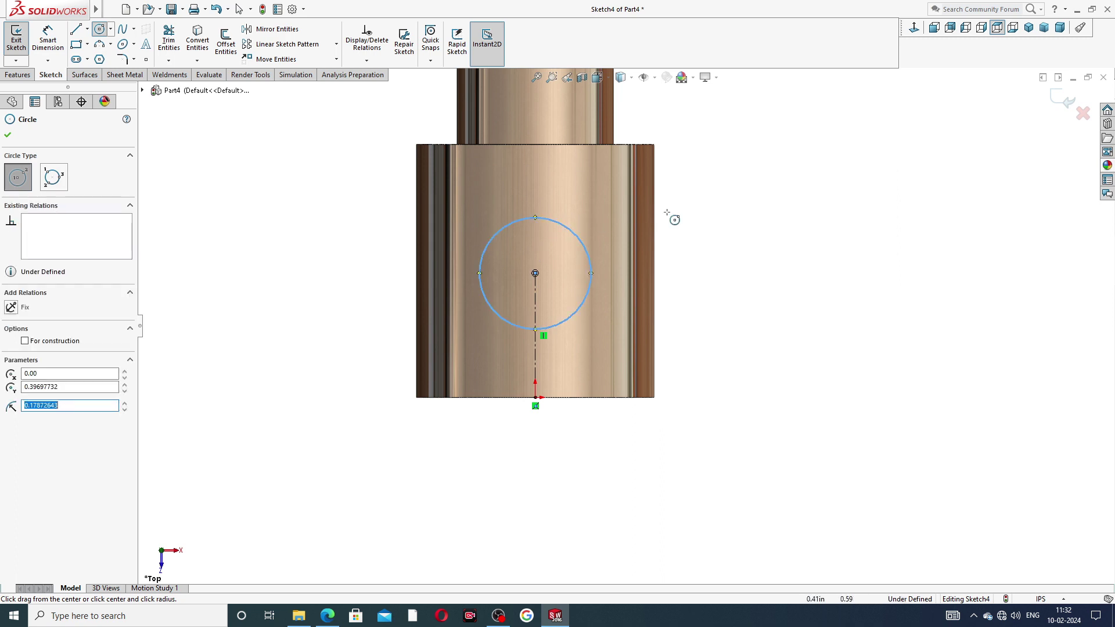
{"action": "right_click", "coordinate": [691, 215]}
{"action": "left_click", "coordinate": [716, 222]}
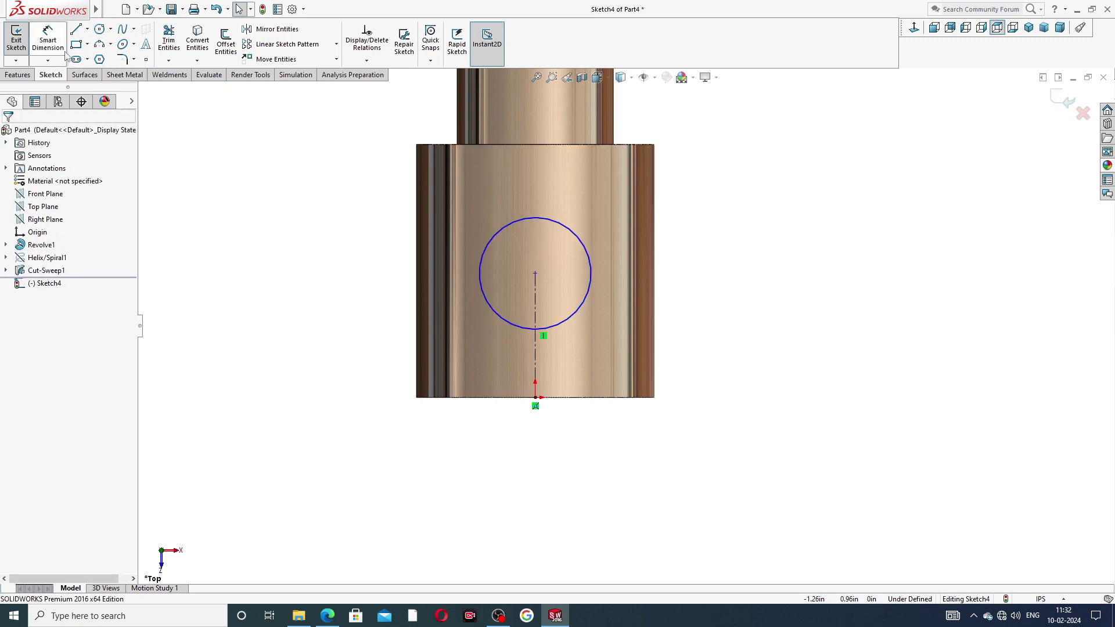
Check the hole size in the vice screw drawing and dimension the circle's diameter as 0.34 in.
{"action": "left_click", "coordinate": [48, 41]}
{"action": "left_click", "coordinate": [590, 263]}
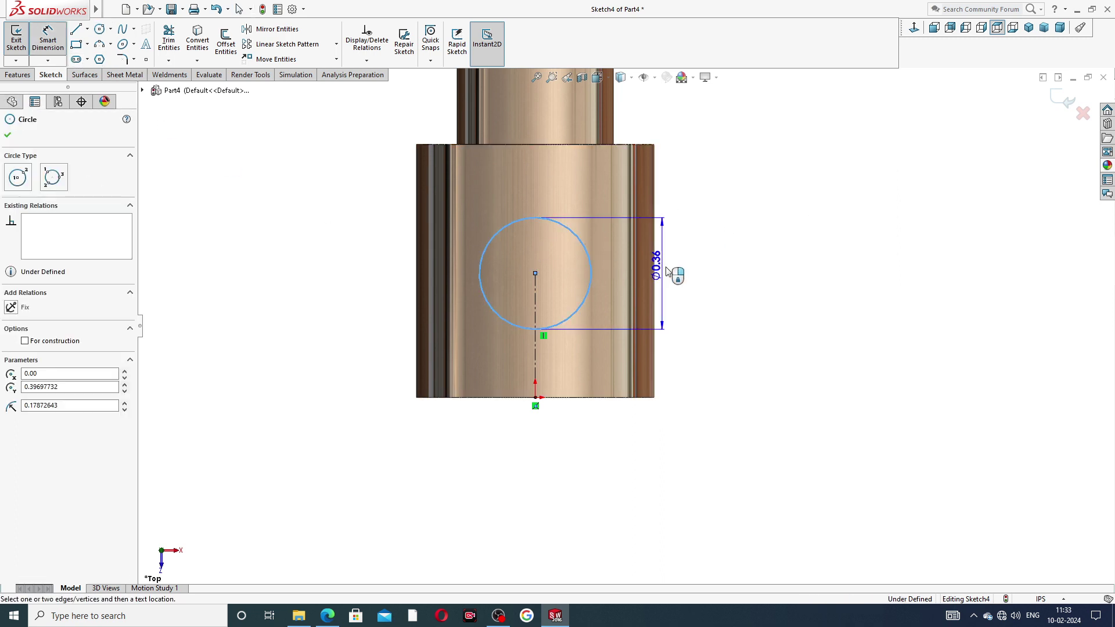
{"action": "left_click", "coordinate": [686, 272]}
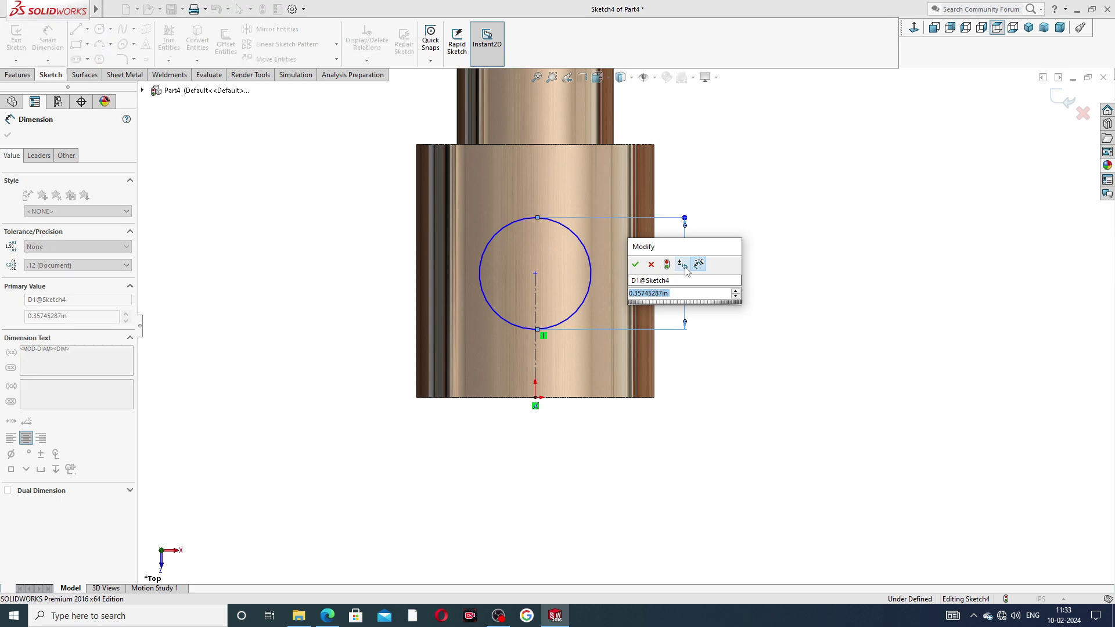
{"action": "left_click", "coordinate": [328, 616]}
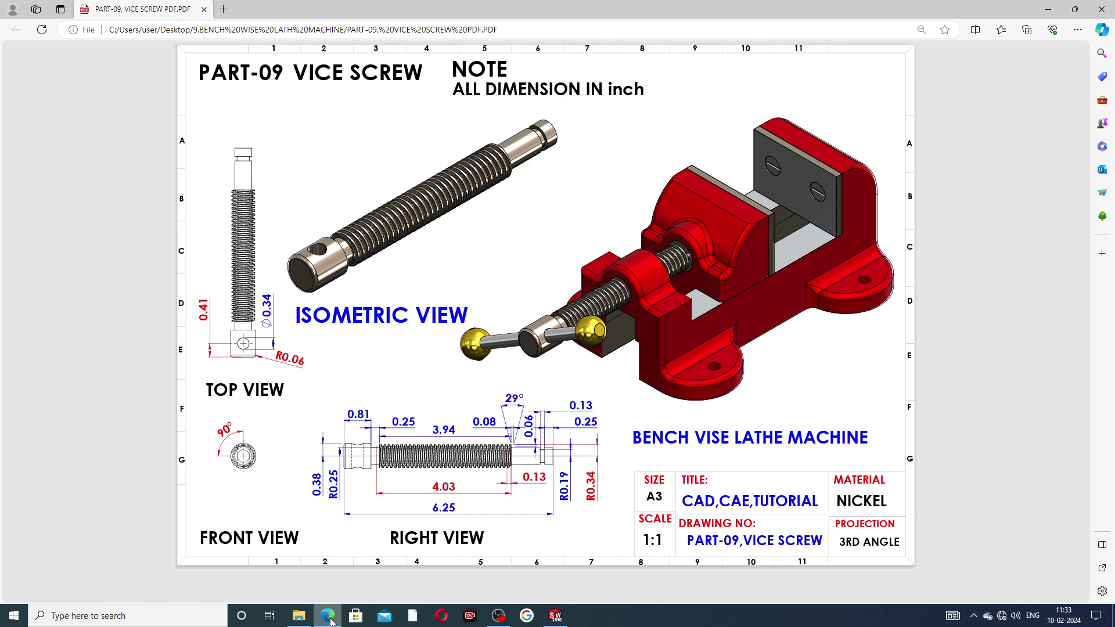
{"action": "left_click", "coordinate": [328, 616]}
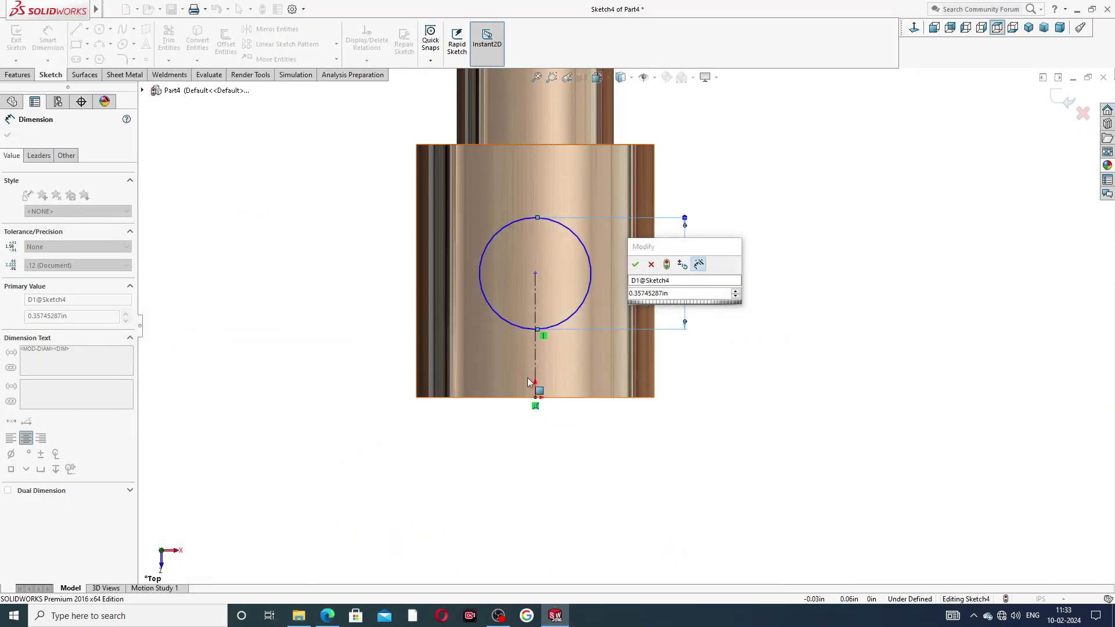
{"action": "left_click", "coordinate": [654, 293]}
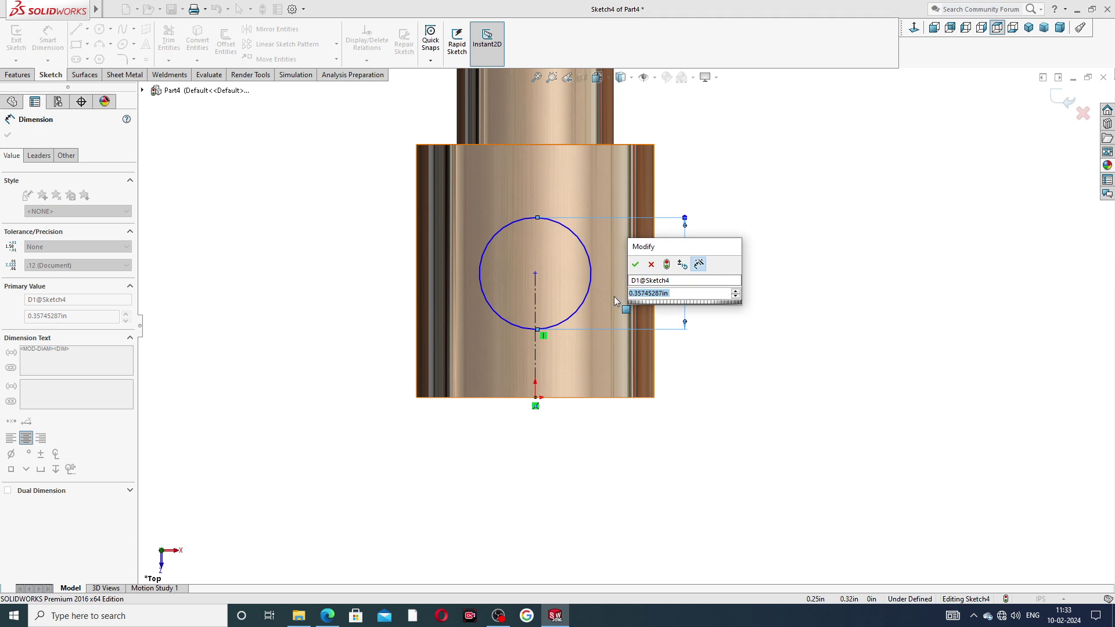
{"action": "type", "text": "0.34"}
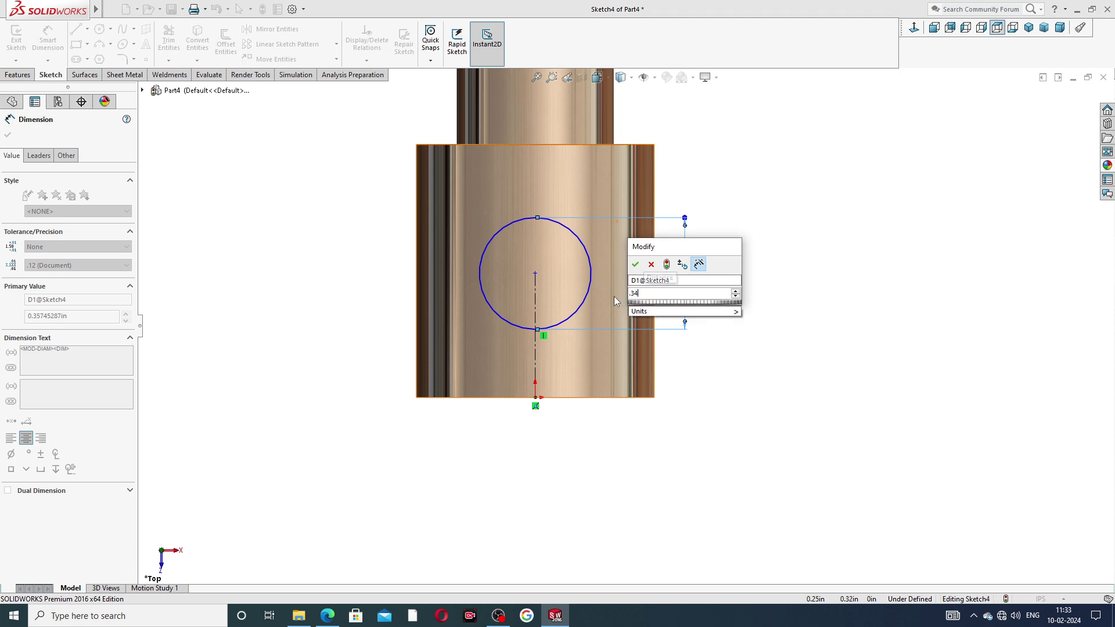
{"action": "key", "text": "Return"}
{"action": "left_click", "coordinate": [766, 249]}
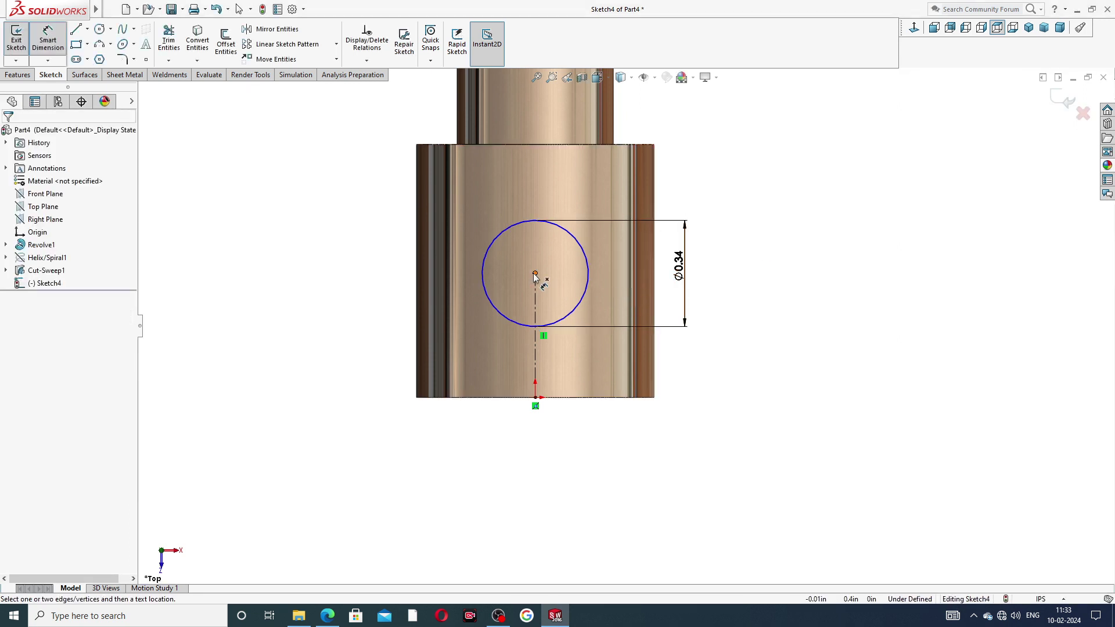
Dimension the circle's centre 0.41 in from the origin and adjust the placement of the diameter dimension.
{"action": "left_click", "coordinate": [535, 273]}
{"action": "left_click", "coordinate": [535, 398]}
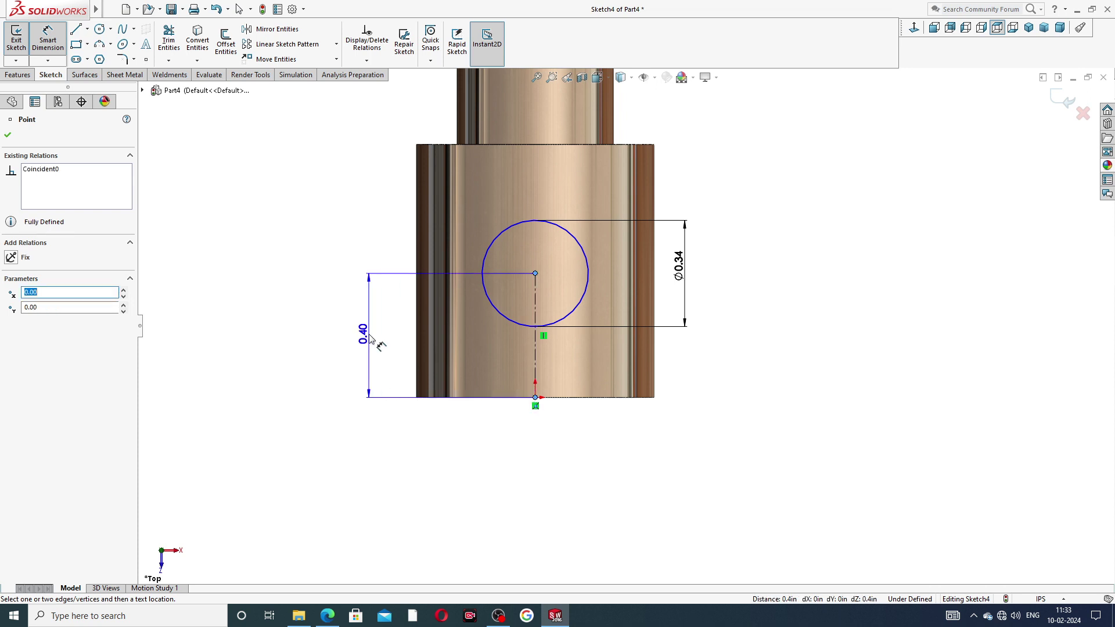
{"action": "left_click", "coordinate": [369, 339]}
{"action": "type", "text": ".41"}
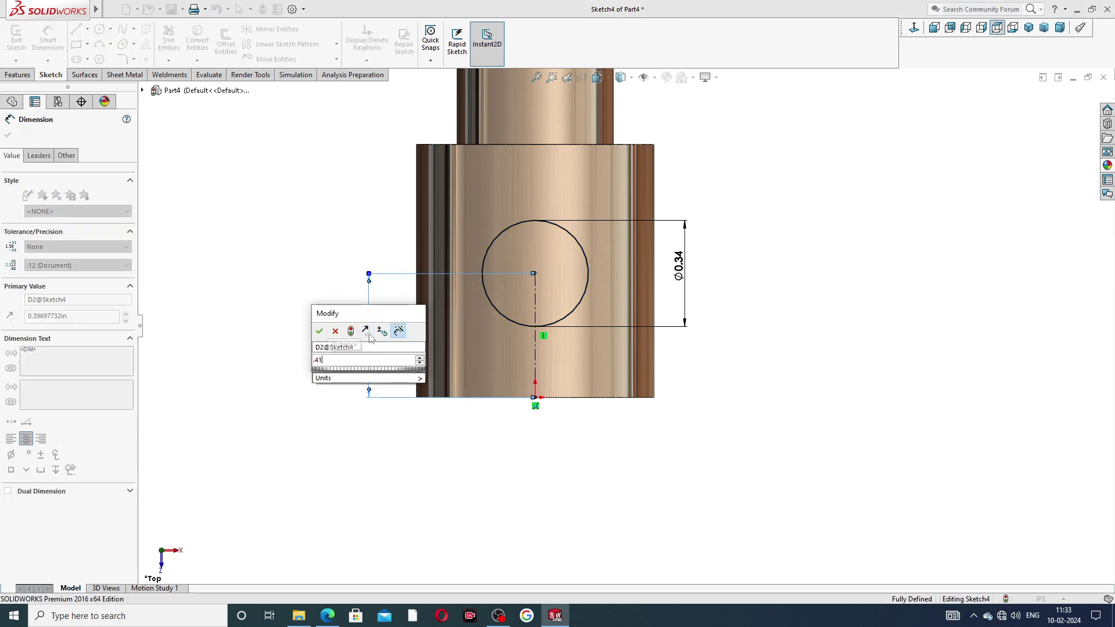
{"action": "key", "text": "Return"}
{"action": "left_click", "coordinate": [792, 254]}
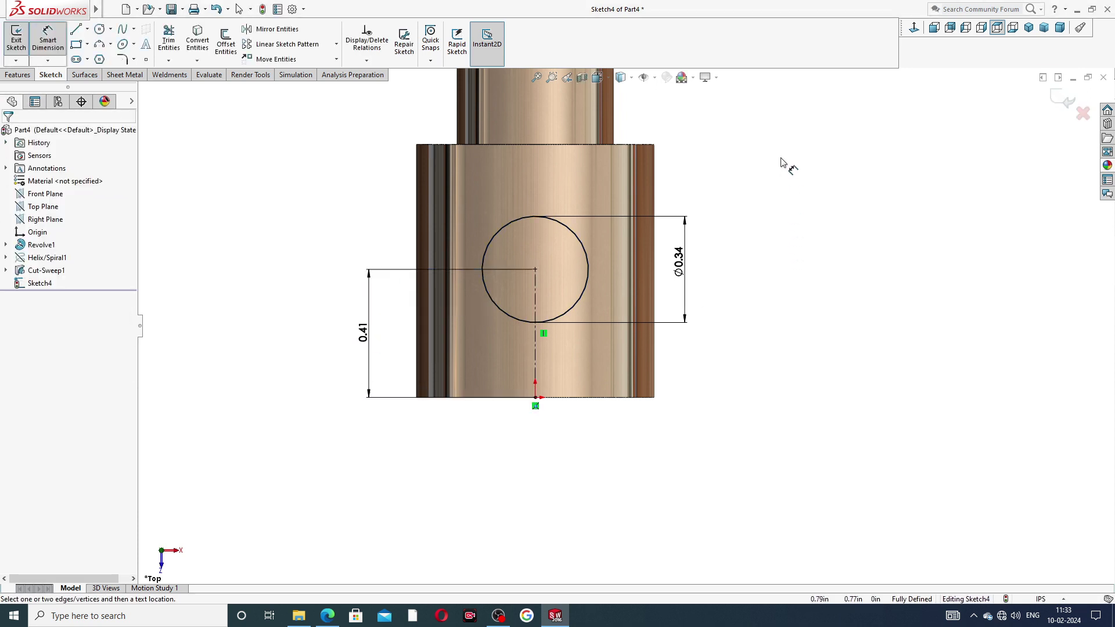
{"action": "right_click", "coordinate": [783, 164]}
{"action": "left_click", "coordinate": [810, 173]}
{"action": "left_click", "coordinate": [677, 263]}
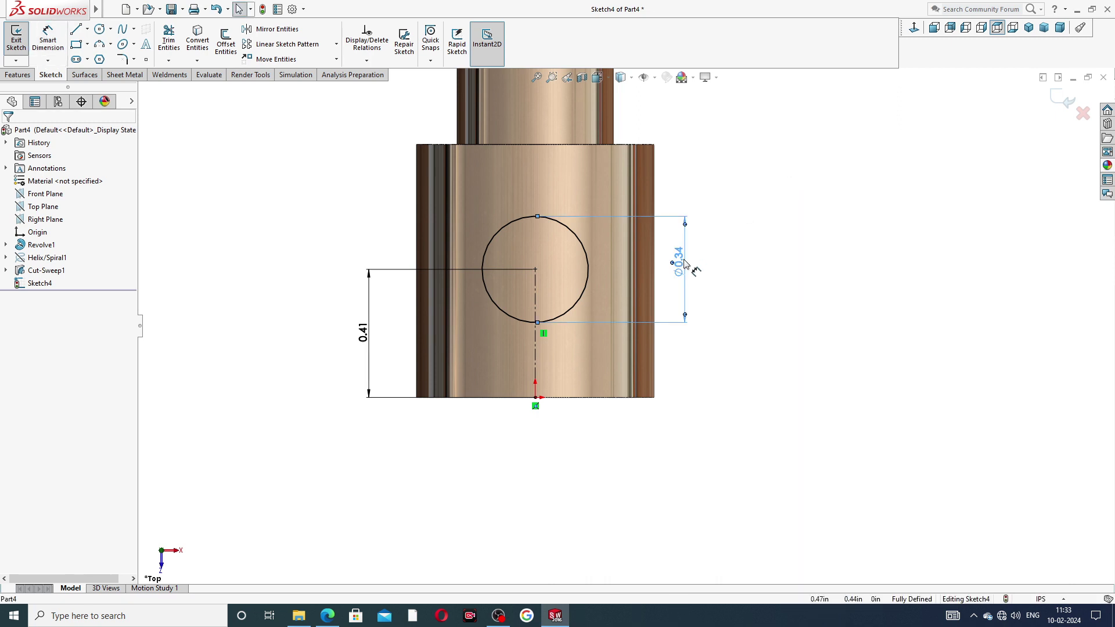
{"action": "left_click", "coordinate": [225, 165]}
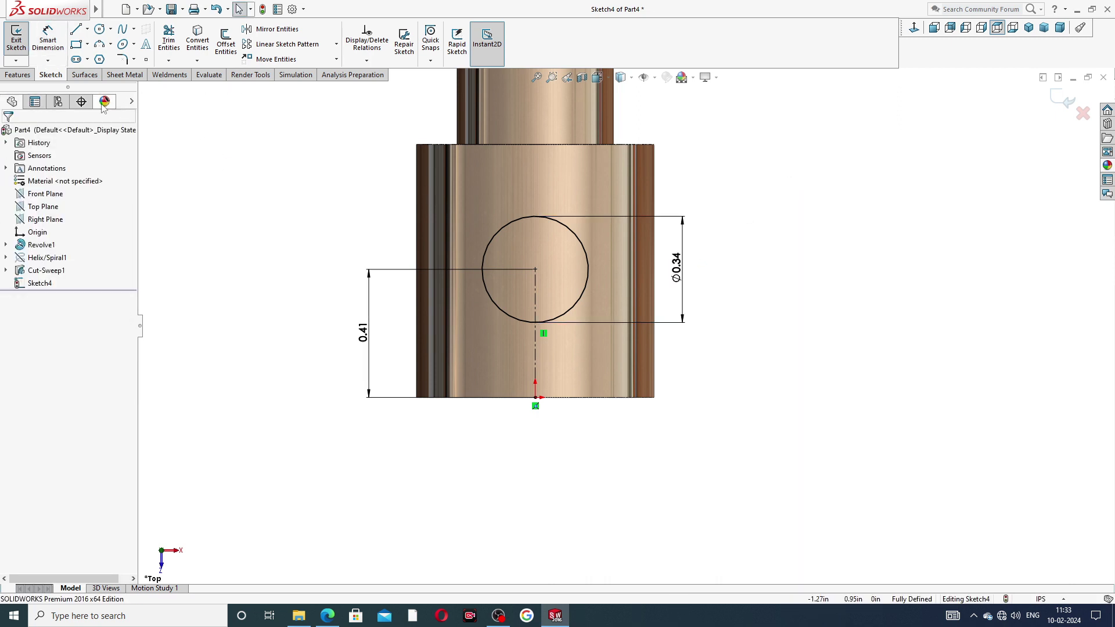
Cut-extrude the circle through the screw head with the Through All - Both end condition.
{"action": "left_click", "coordinate": [18, 74]}
{"action": "left_click", "coordinate": [172, 41]}
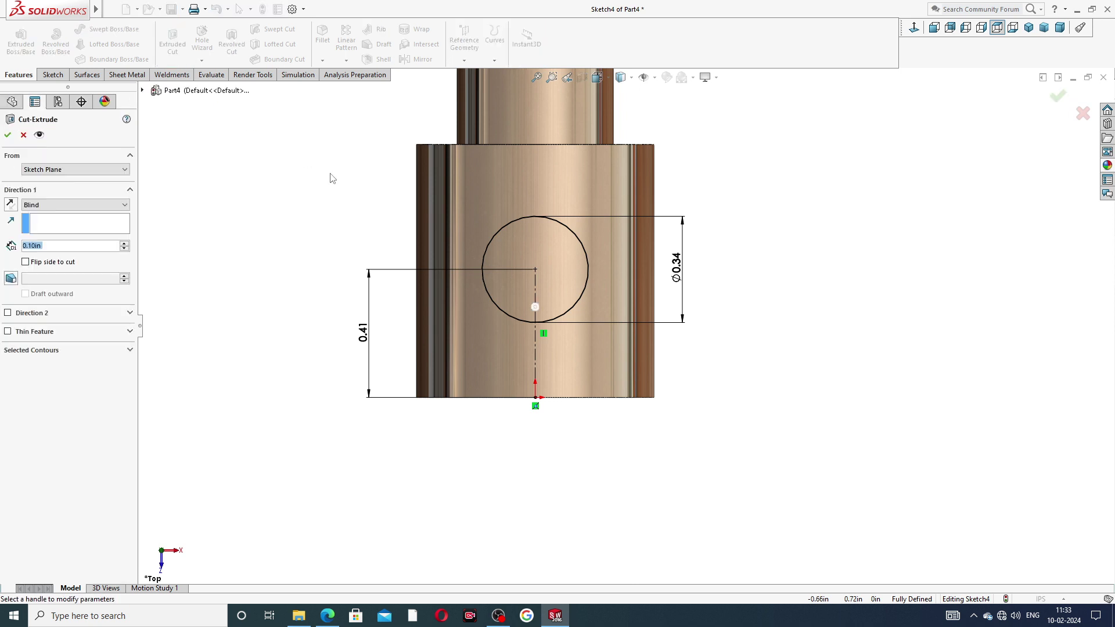
{"action": "left_click", "coordinate": [48, 207]}
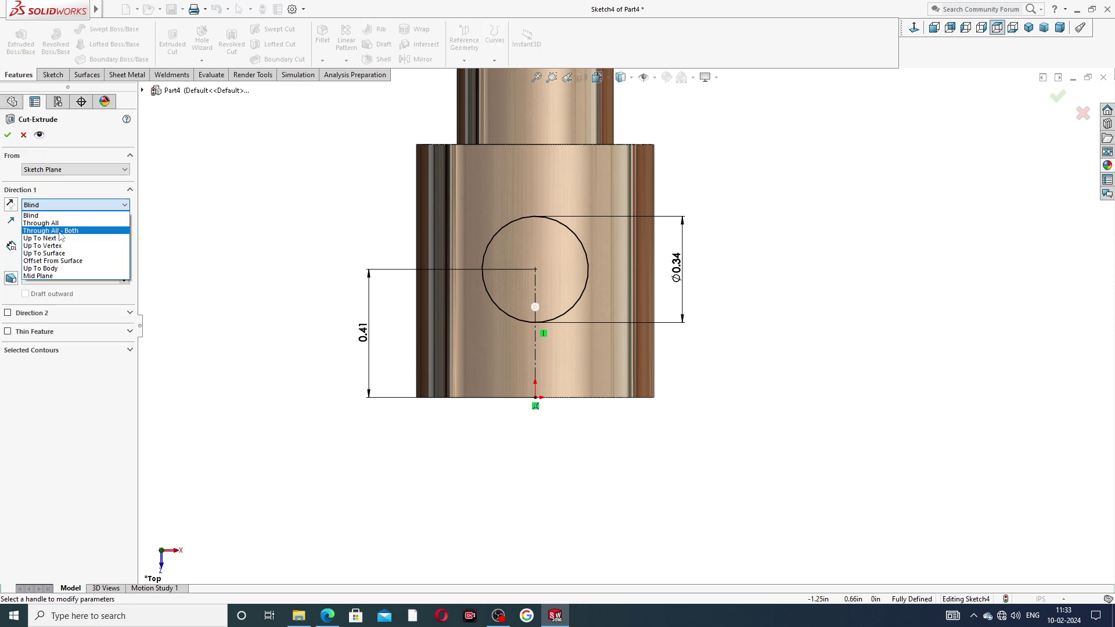
{"action": "left_click", "coordinate": [58, 227]}
{"action": "middle_click_drag", "start_coordinate": [248, 273], "coordinate": [296, 294]}
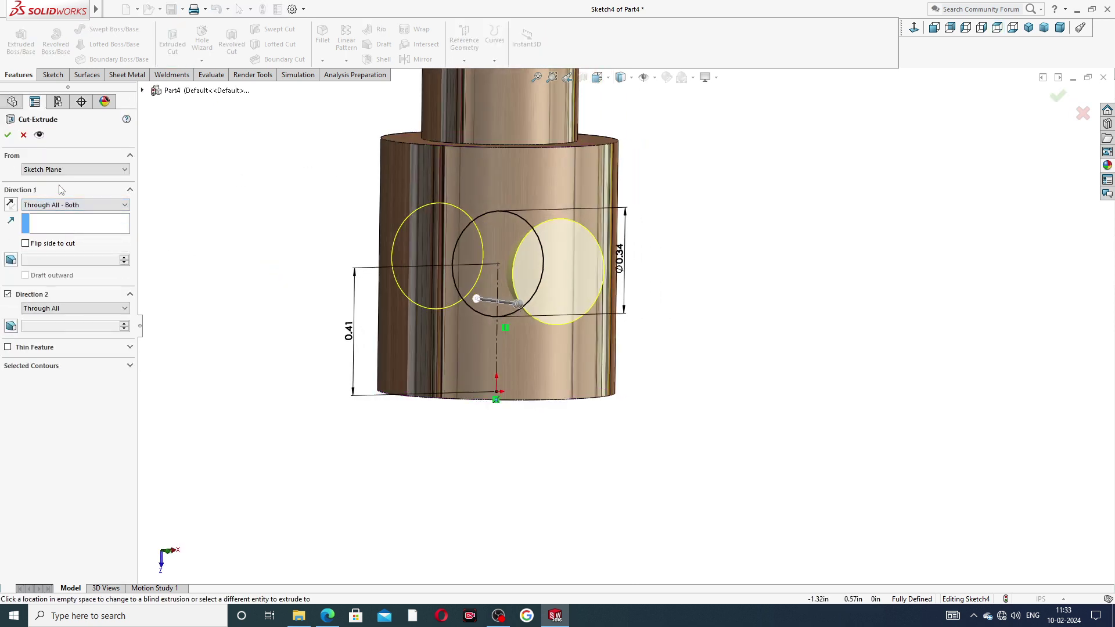
{"action": "left_click", "coordinate": [6, 134]}
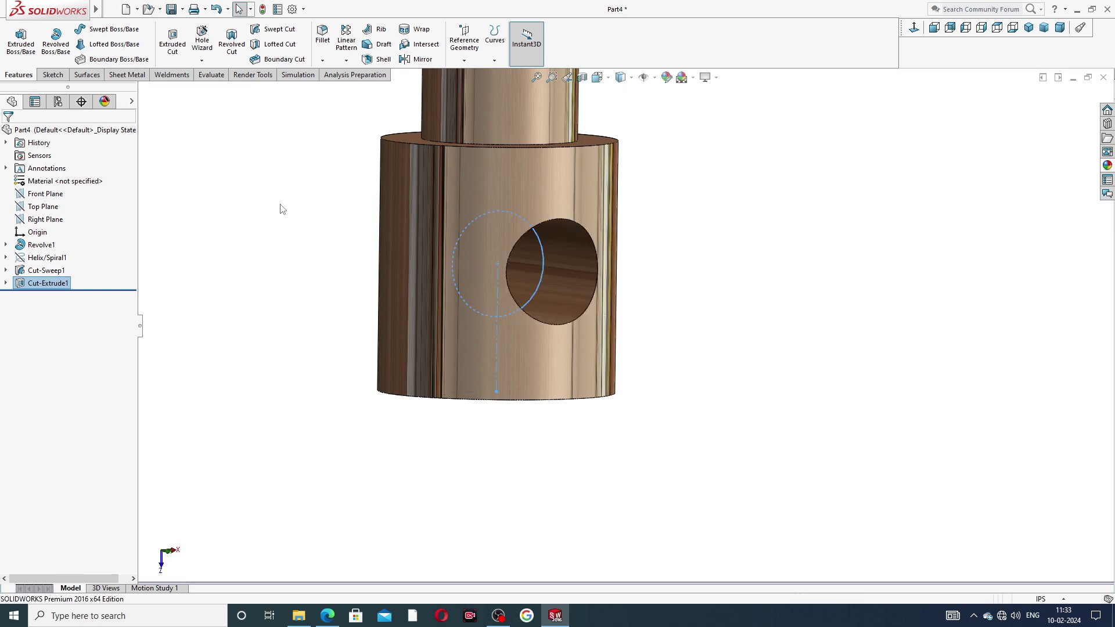
{"action": "left_click", "coordinate": [696, 206]}
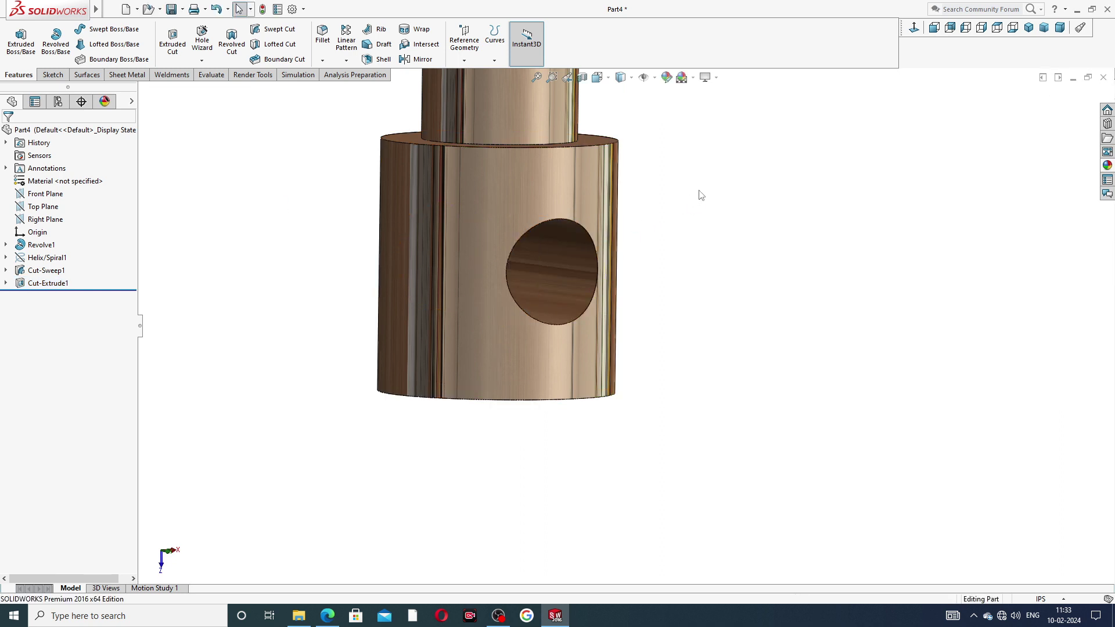
Fillet the outer end edge of the screw head with a 0.06 in radius, checking the radius against the drawing.
{"action": "scroll", "coordinate": [701, 191], "scroll_direction": "up", "scroll_amount": 10}
{"action": "middle_click_drag", "start_coordinate": [703, 163], "coordinate": [685, 70]}
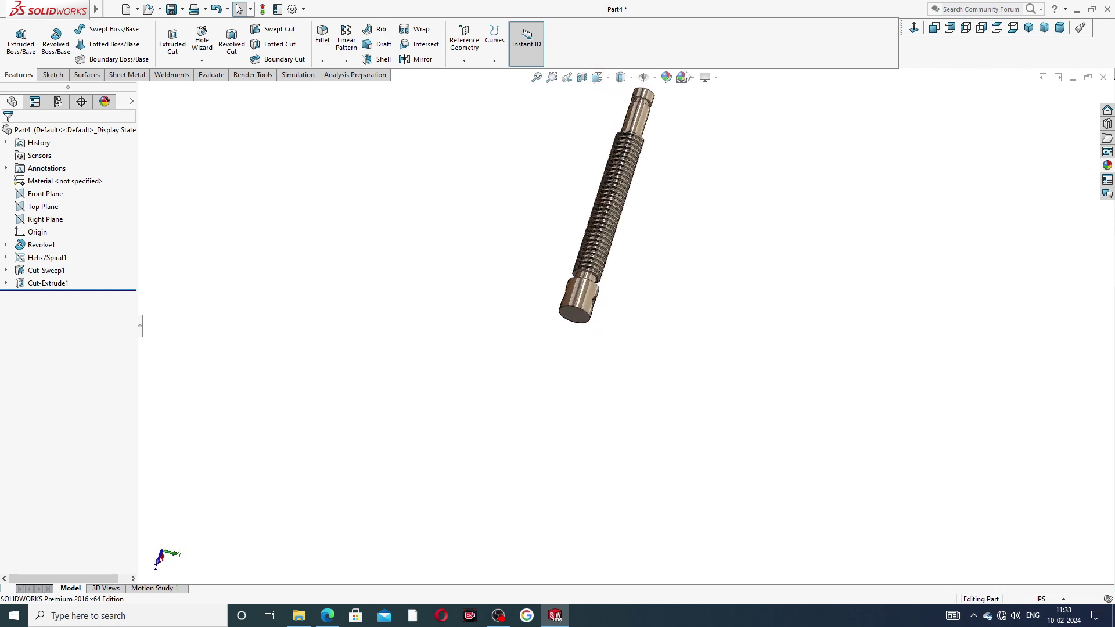
{"action": "middle_click_drag", "start_coordinate": [654, 167], "coordinate": [493, 226]}
{"action": "scroll", "coordinate": [614, 169], "scroll_direction": "down", "scroll_amount": 5}
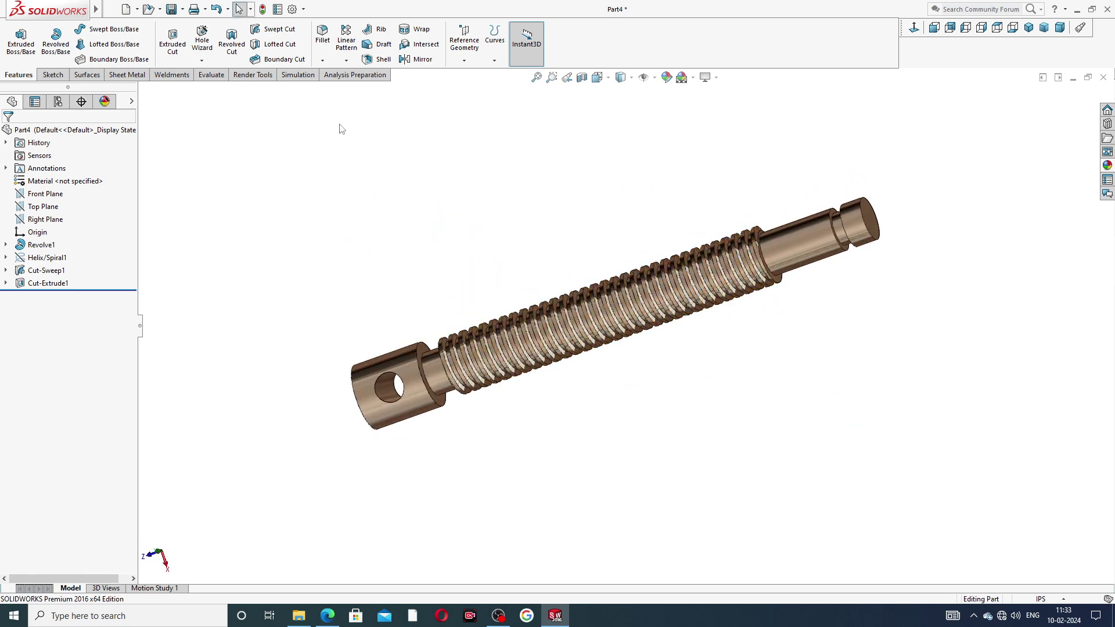
{"action": "left_click", "coordinate": [322, 35]}
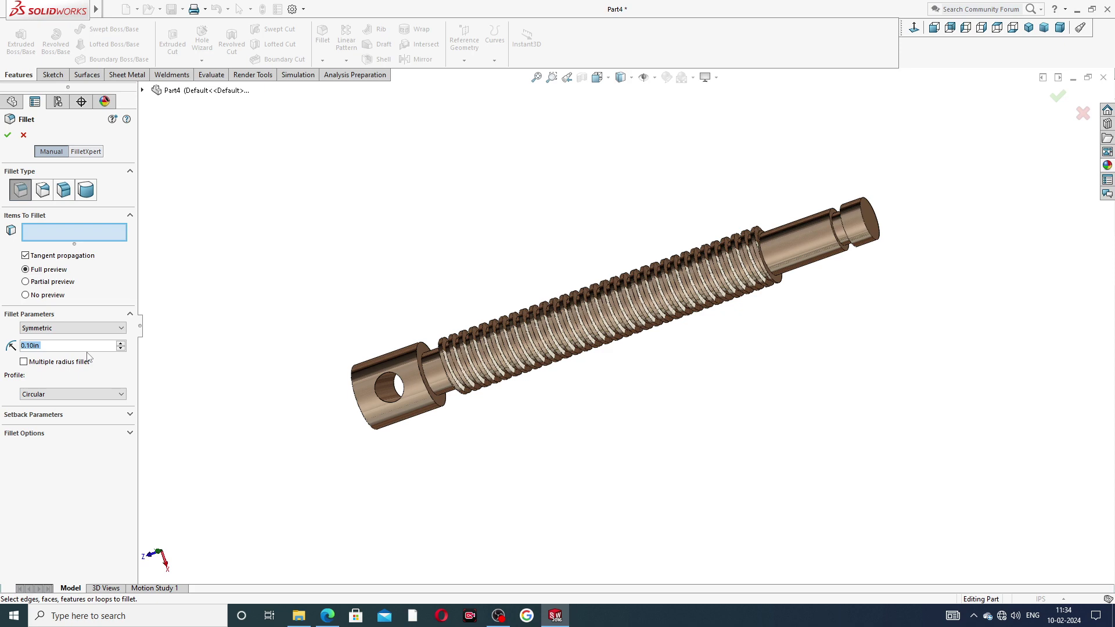
{"action": "type", "text": ".0"}
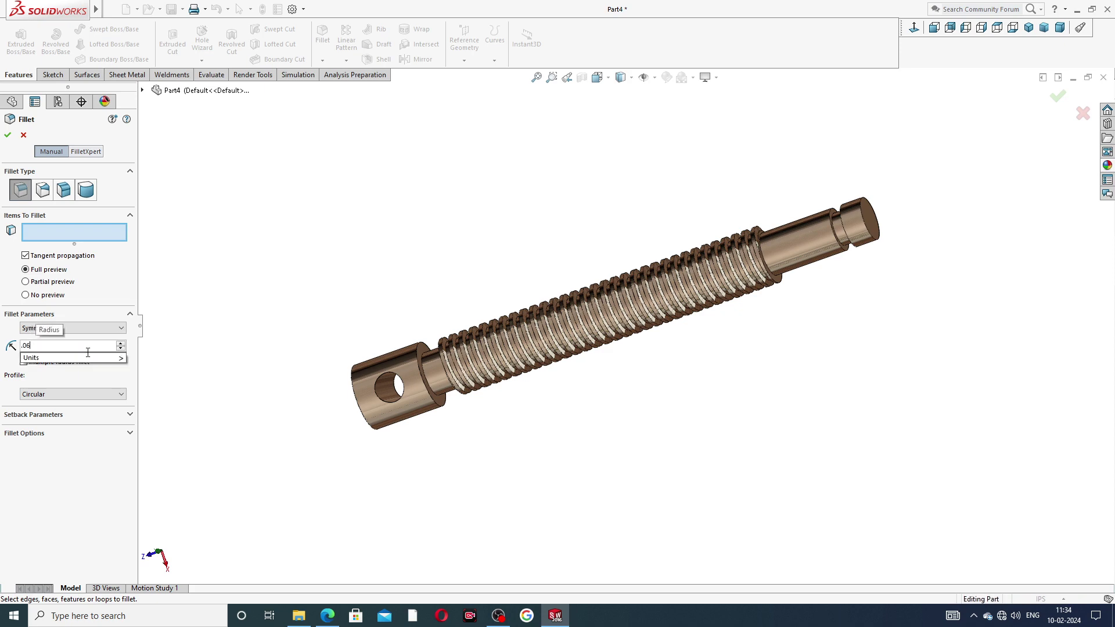
{"action": "type", "text": "6"}
{"action": "key", "text": "Return"}
{"action": "left_click", "coordinate": [327, 617]}
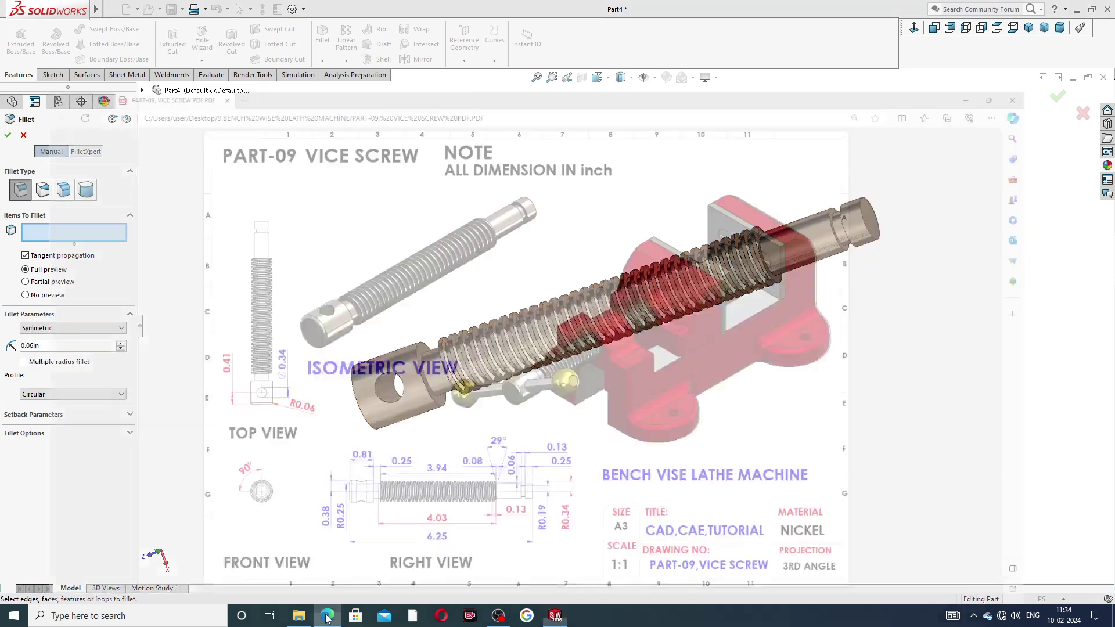
{"action": "left_click", "coordinate": [329, 617]}
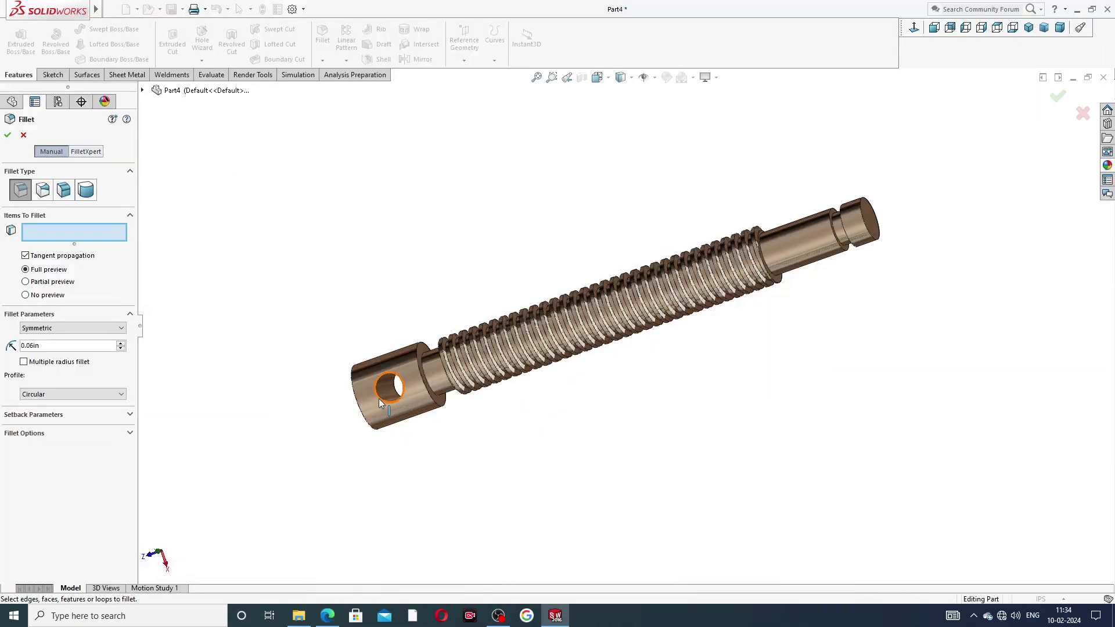
{"action": "scroll", "coordinate": [379, 399], "scroll_direction": "down", "scroll_amount": 5}
{"action": "left_click", "coordinate": [380, 383]}
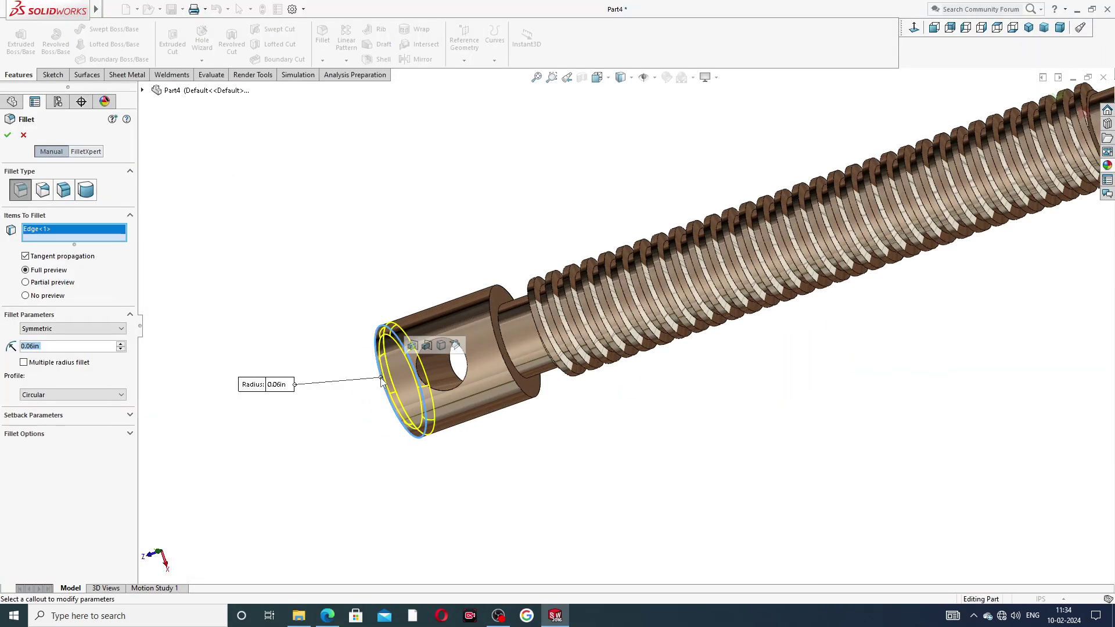
{"action": "left_click", "coordinate": [8, 136]}
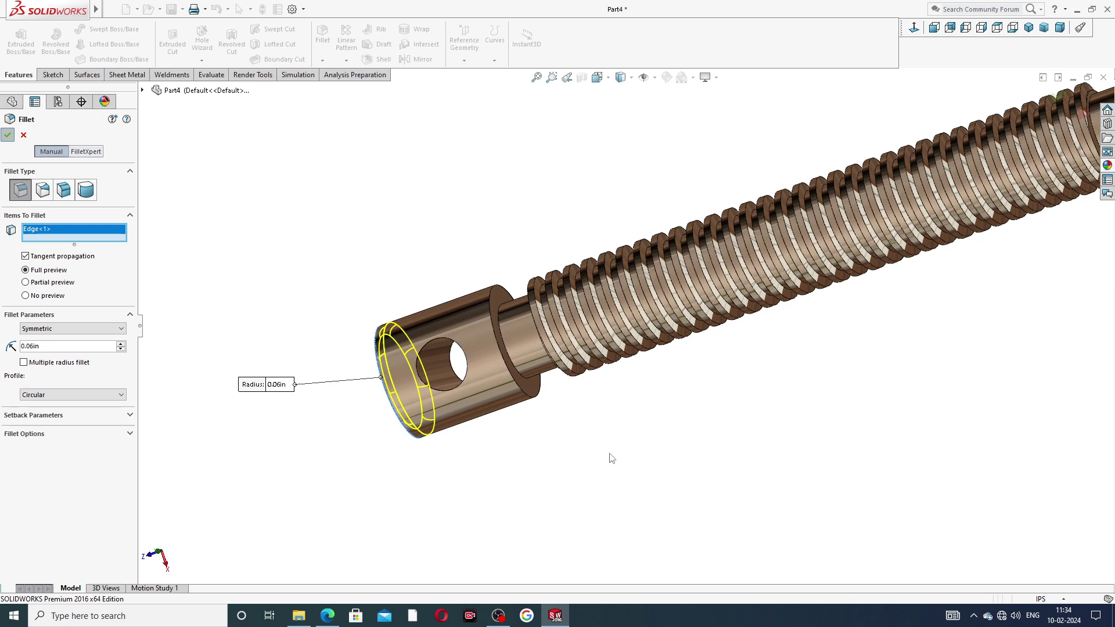
Color the swept thread cut of the screw dark grey with RGB 64, 64, 64.
{"action": "scroll", "coordinate": [789, 309], "scroll_direction": "up", "scroll_amount": 5}
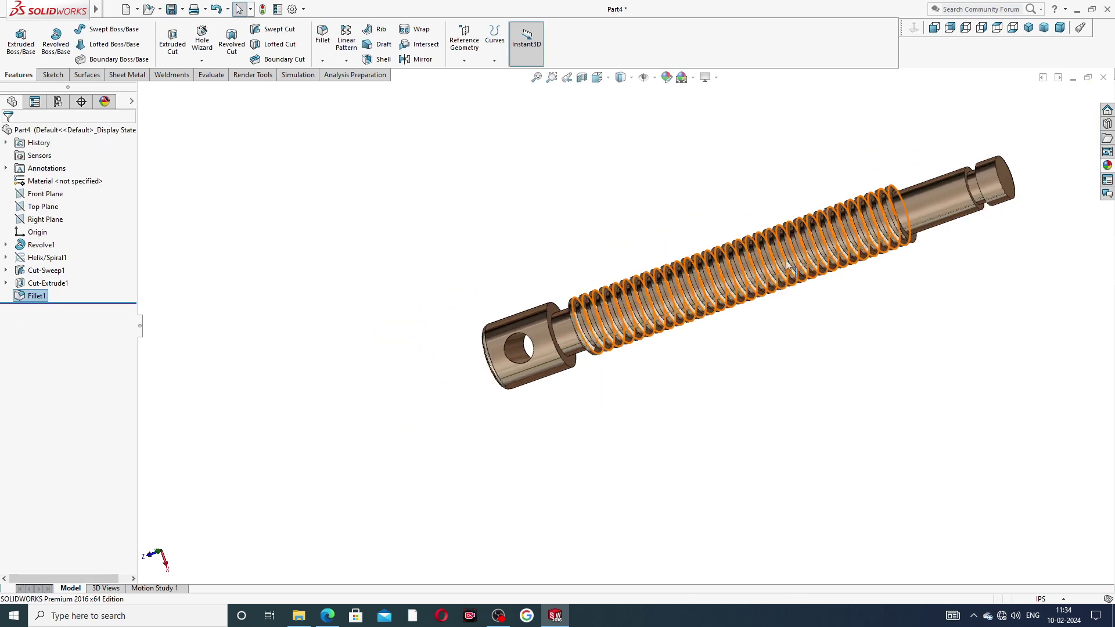
{"action": "middle_click_drag", "start_coordinate": [788, 310], "coordinate": [774, 236]}
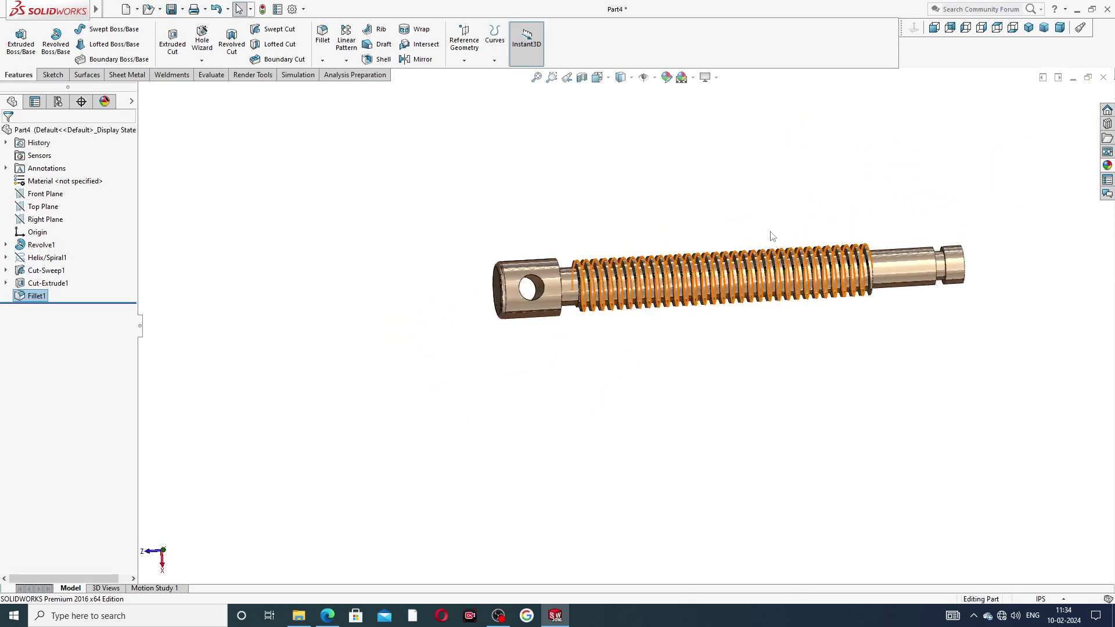
{"action": "scroll", "coordinate": [666, 247], "scroll_direction": "down", "scroll_amount": 2}
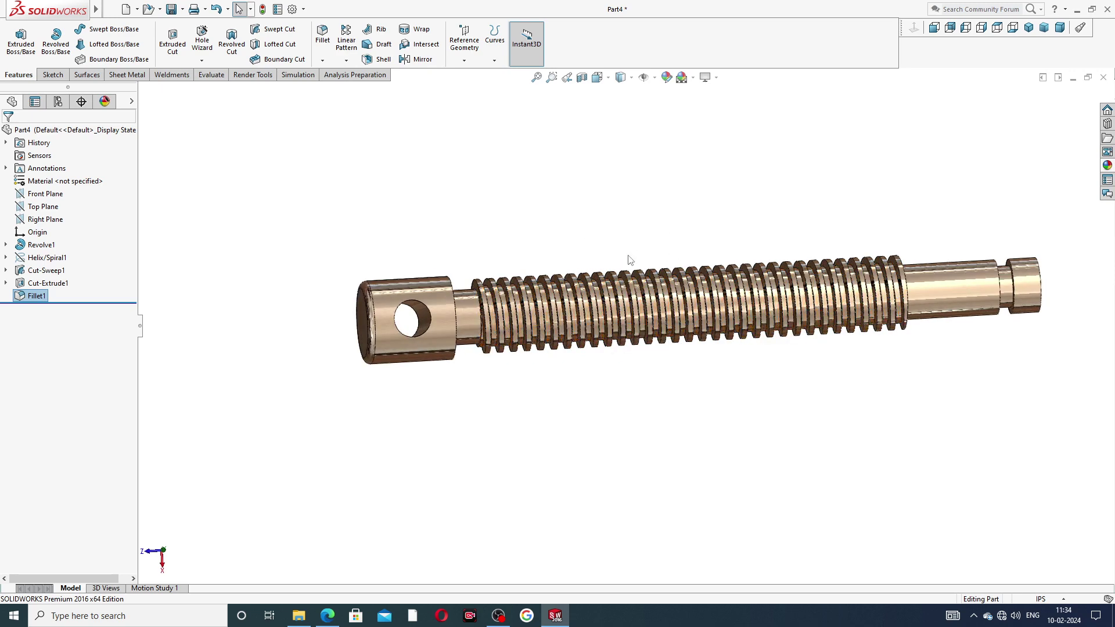
{"action": "left_click", "coordinate": [59, 273]}
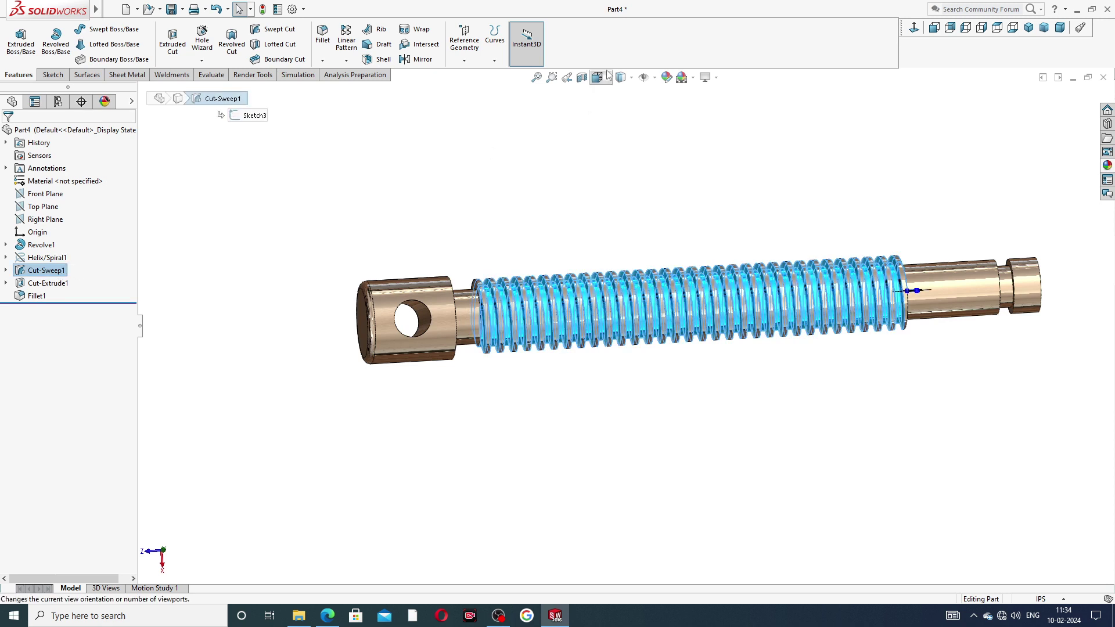
{"action": "left_click", "coordinate": [681, 78]}
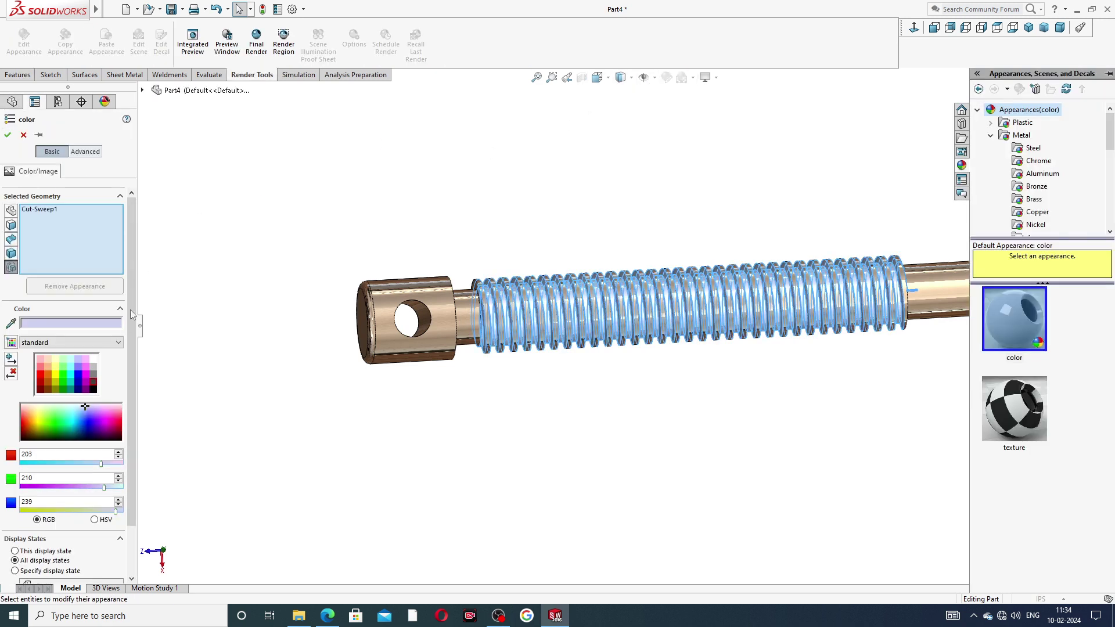
{"action": "left_click", "coordinate": [94, 380]}
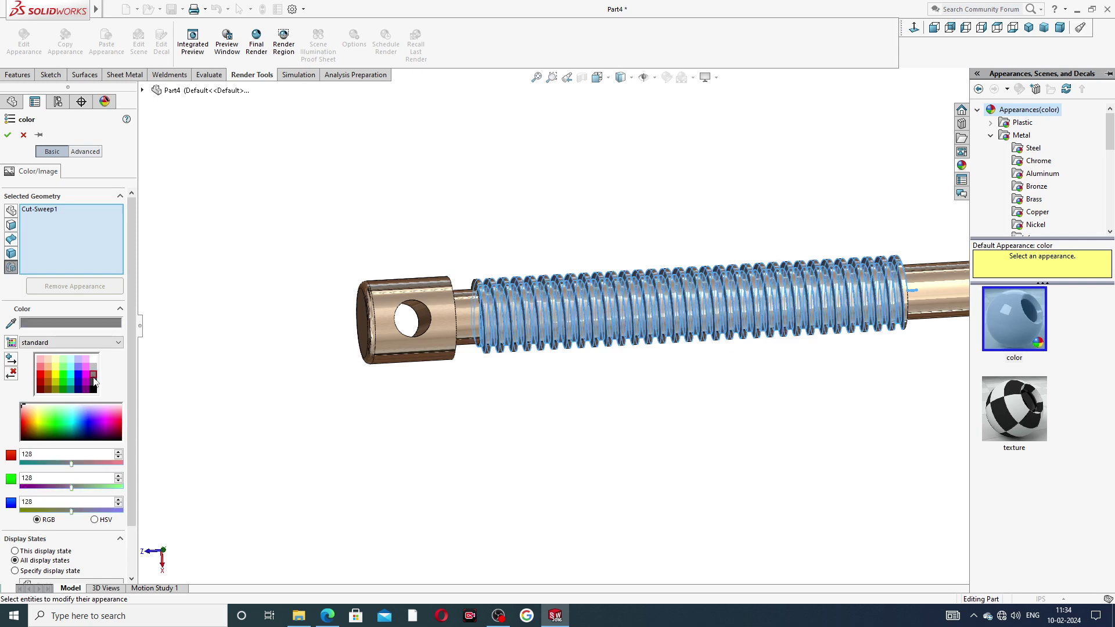
{"action": "left_click", "coordinate": [94, 385]}
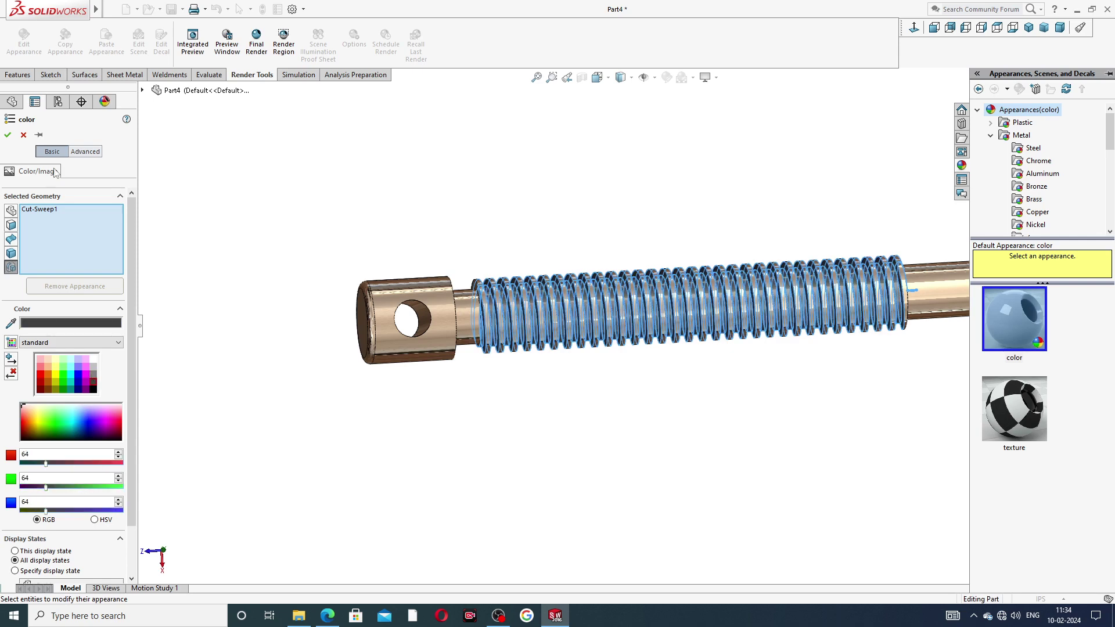
{"action": "left_click", "coordinate": [9, 136]}
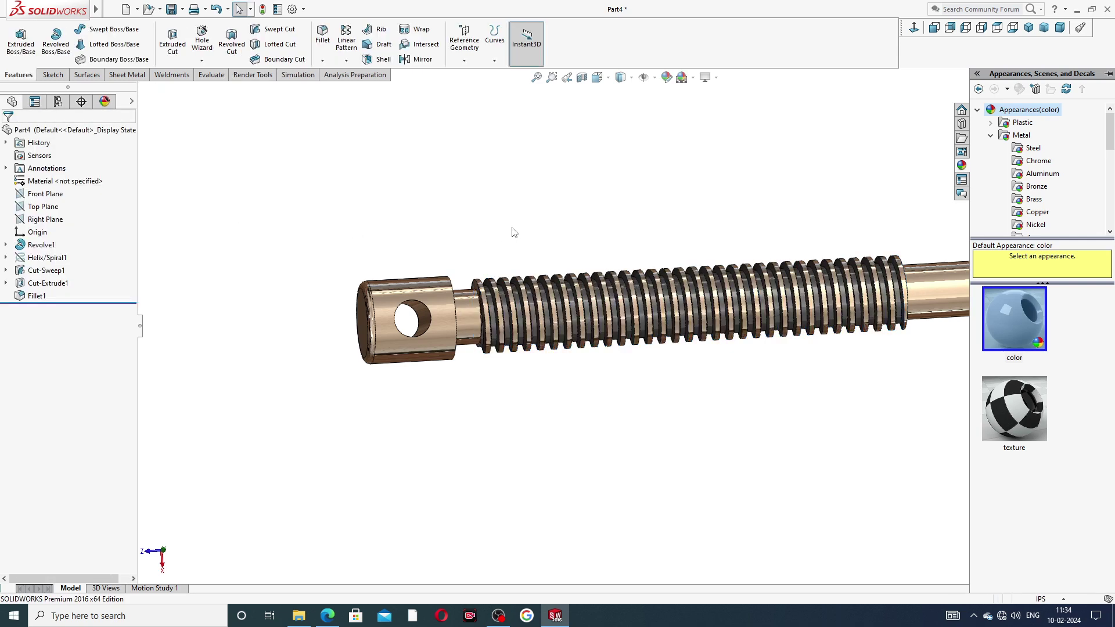
Change the color of the swept thread cut to medium grey with RGB 128, 128, 128.
{"action": "middle_click_drag", "start_coordinate": [646, 398], "coordinate": [627, 241]}
{"action": "scroll", "coordinate": [663, 311], "scroll_direction": "up", "scroll_amount": 3}
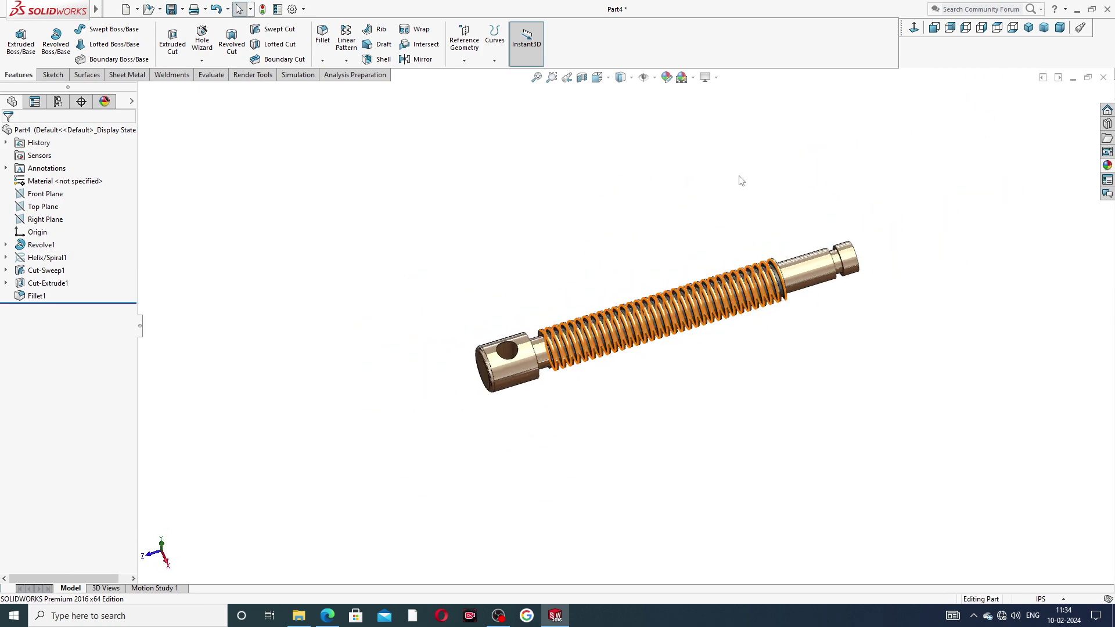
{"action": "left_click", "coordinate": [46, 271]}
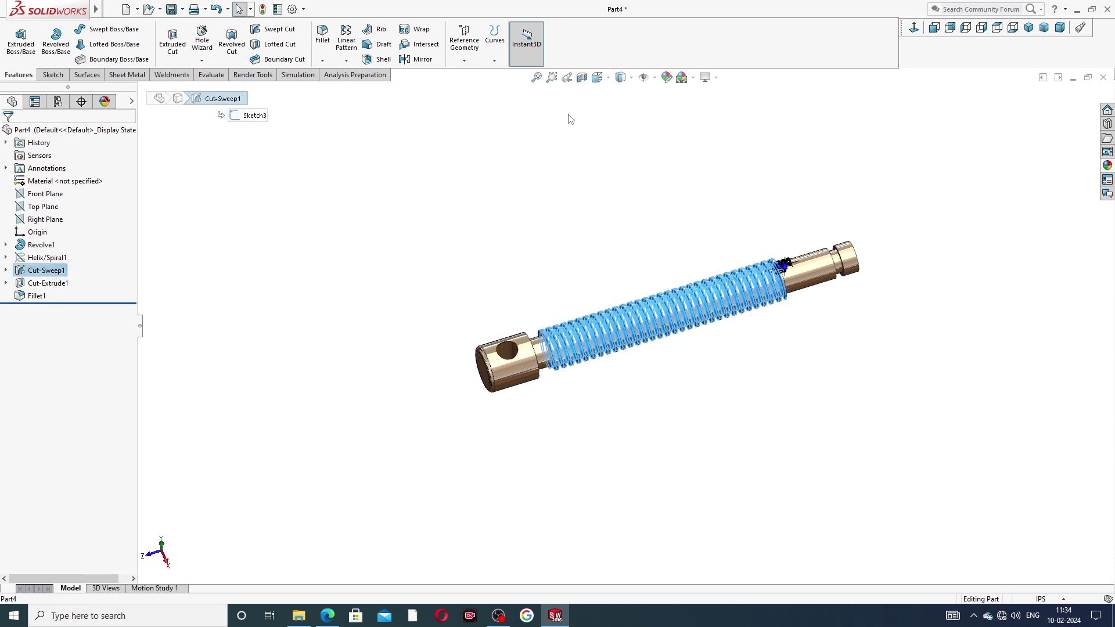
{"action": "left_click", "coordinate": [666, 77]}
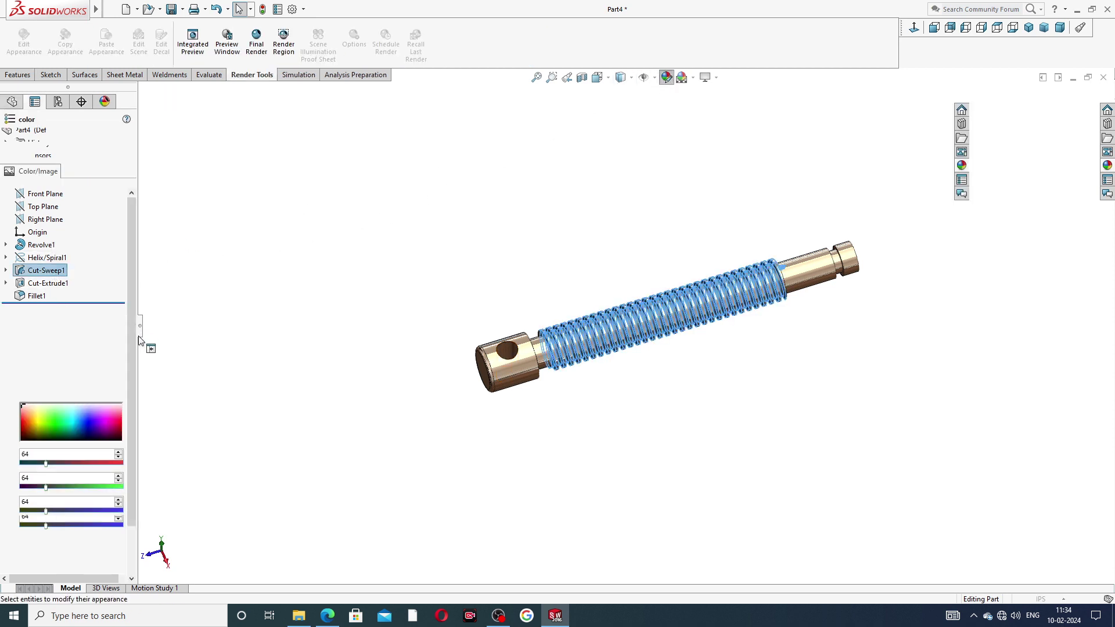
{"action": "left_click", "coordinate": [93, 374]}
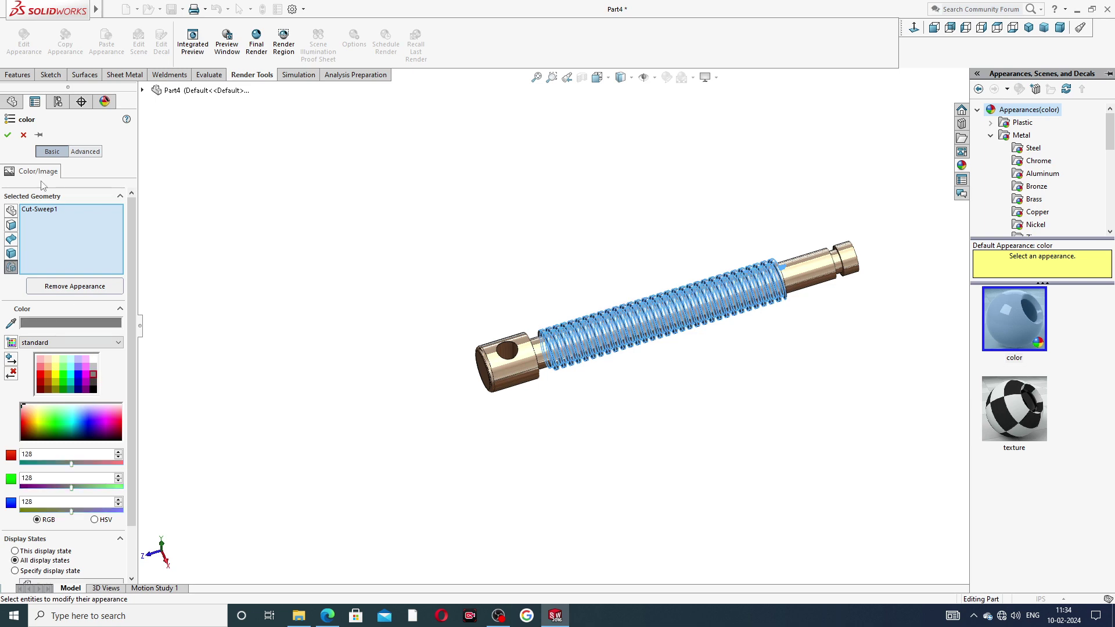
{"action": "left_click", "coordinate": [8, 135]}
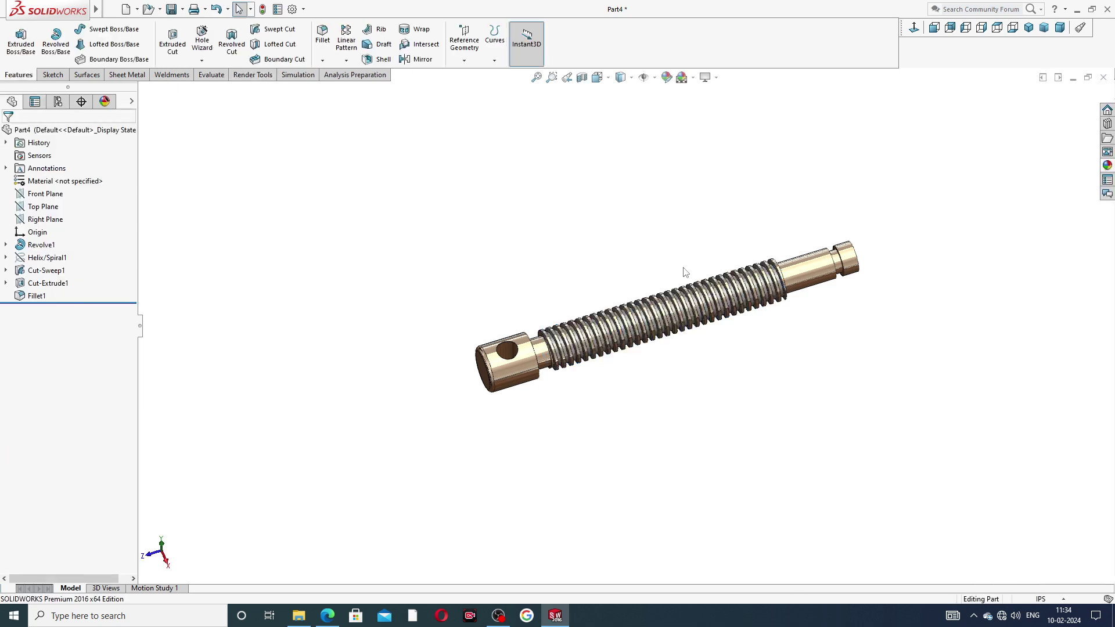
Inspect the colored screw, show it in isometric view, and switch to Edge to view the vice screw drawing.
{"action": "middle_click_drag", "start_coordinate": [686, 272], "coordinate": [804, 272]}
{"action": "scroll", "coordinate": [629, 367], "scroll_direction": "down", "scroll_amount": 2}
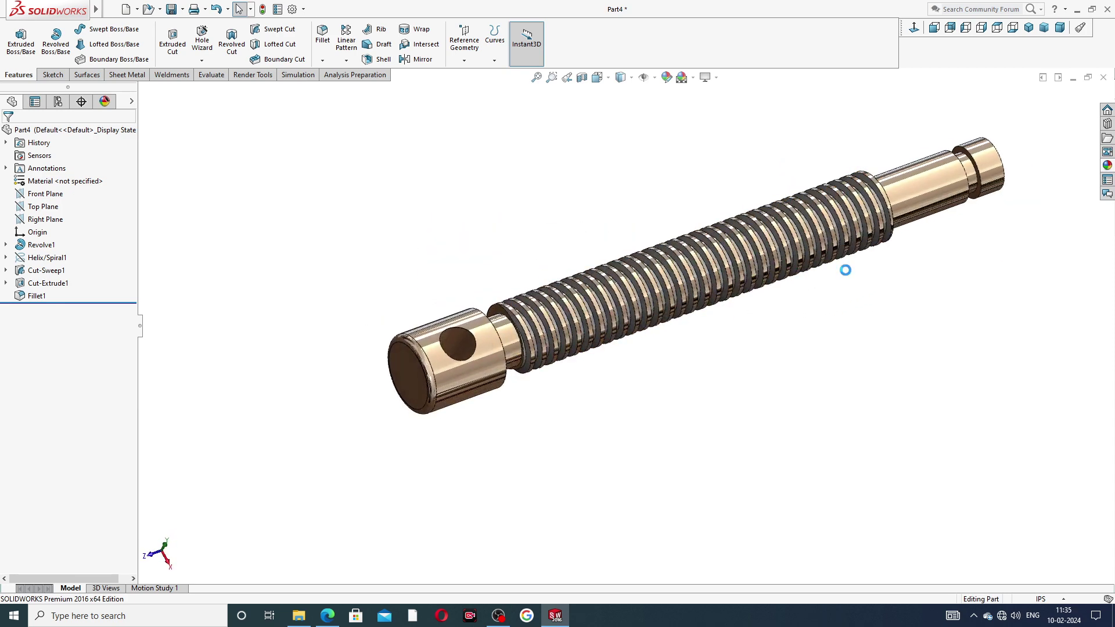
{"action": "scroll", "coordinate": [883, 281], "scroll_direction": "up", "scroll_amount": 3}
{"action": "scroll", "coordinate": [731, 319], "scroll_direction": "down", "scroll_amount": 2}
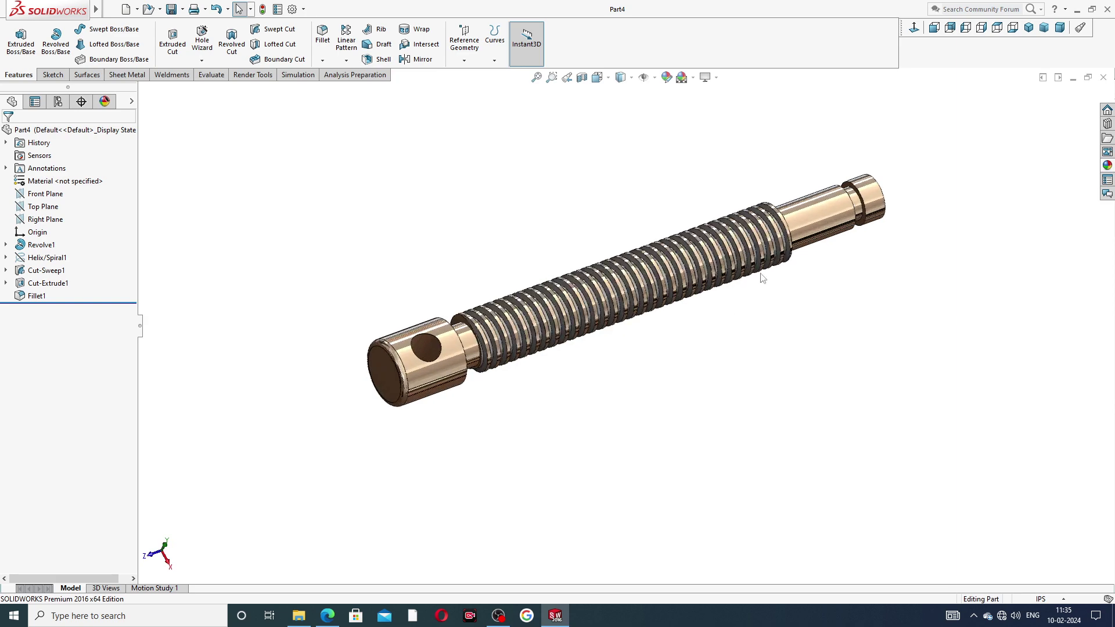
{"action": "scroll", "coordinate": [770, 199], "scroll_direction": "down", "scroll_amount": 1}
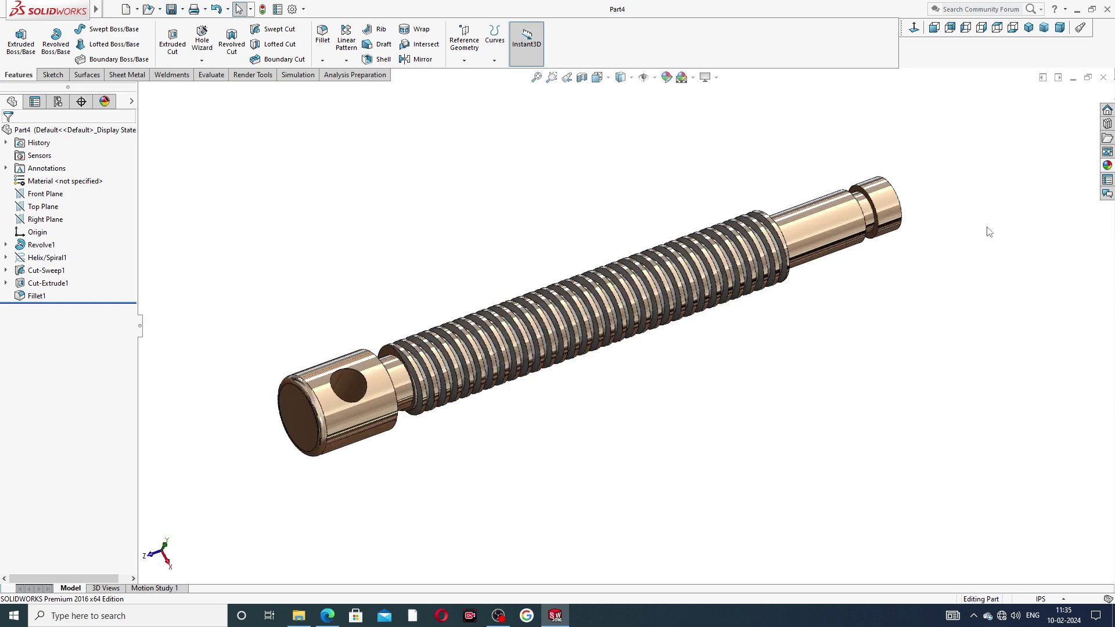
{"action": "left_click", "coordinate": [1028, 28]}
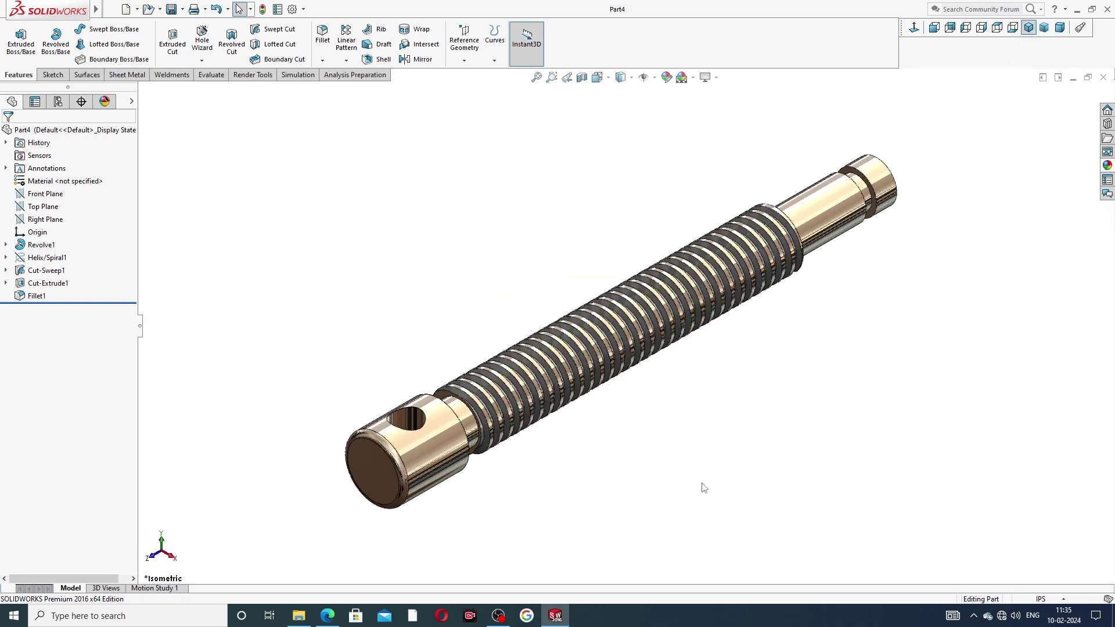
{"action": "left_click", "coordinate": [327, 615]}
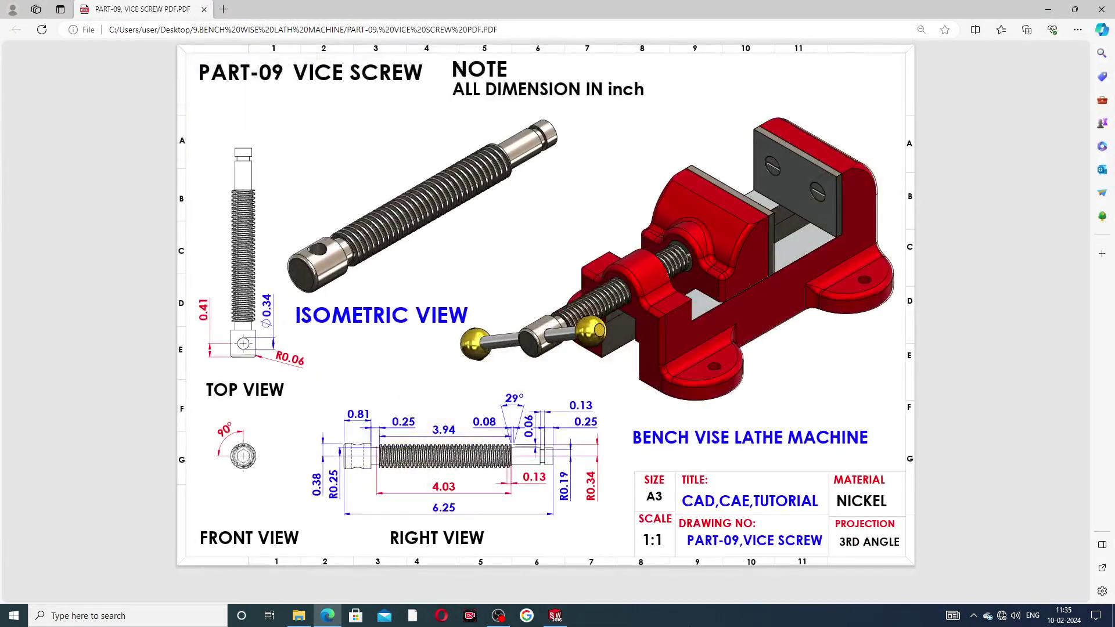